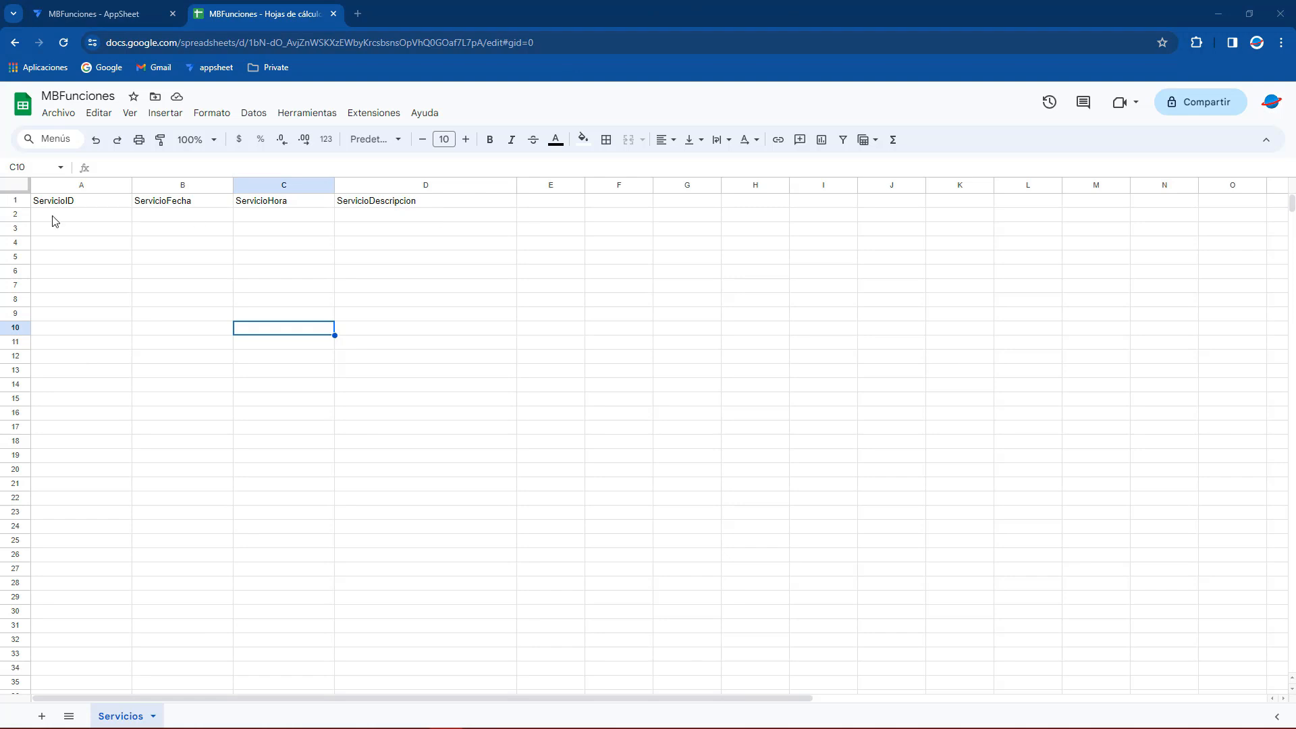
Step: Review the ServicioID, ServicioFecha, ServicioHora and ServicioDescripcion headers in the Servicios sheet
left_click(125, 11)
left_click(244, 11)
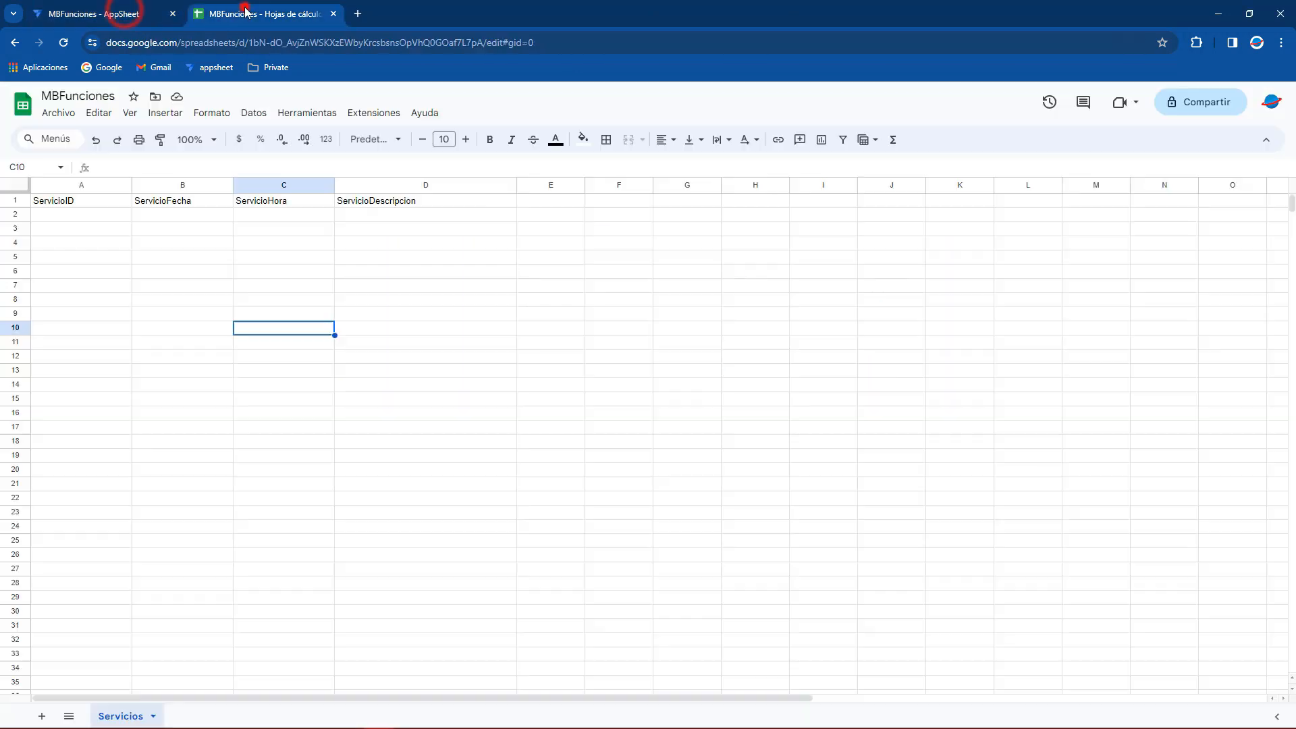
left_click(160, 15)
left_click(240, 15)
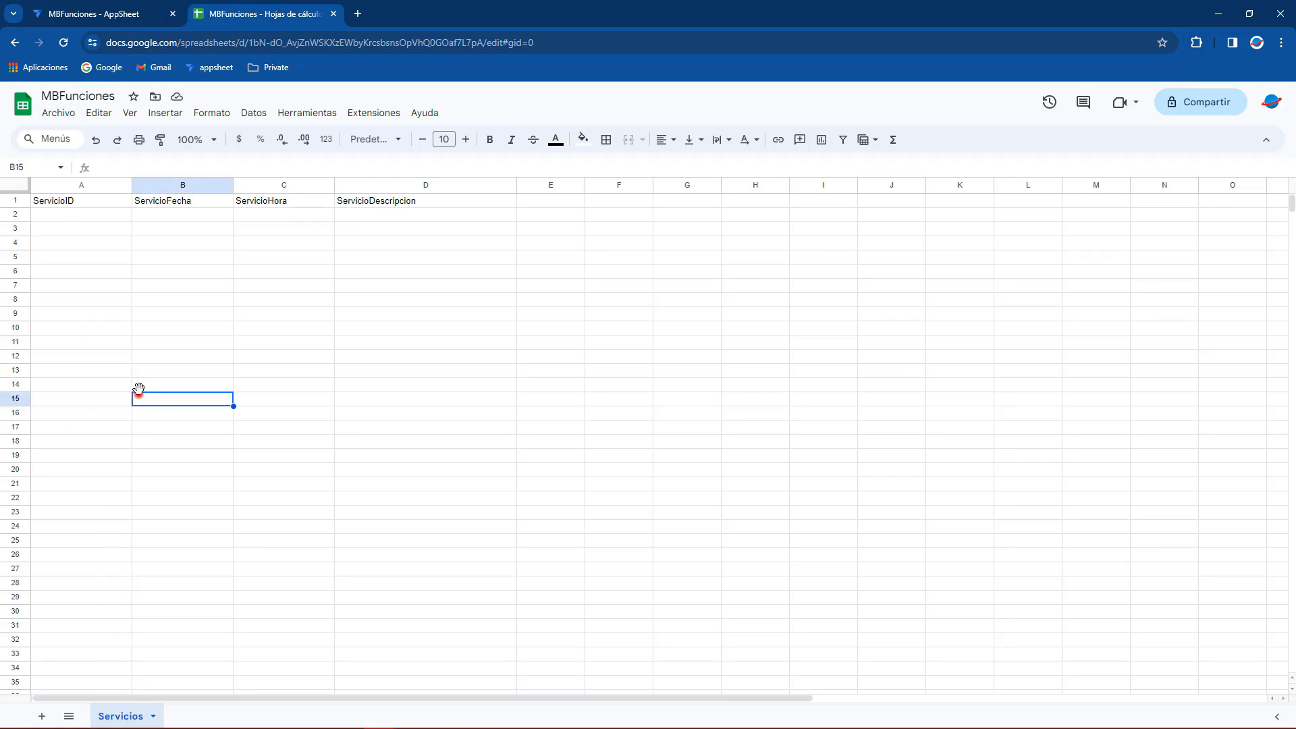
left_click(97, 201)
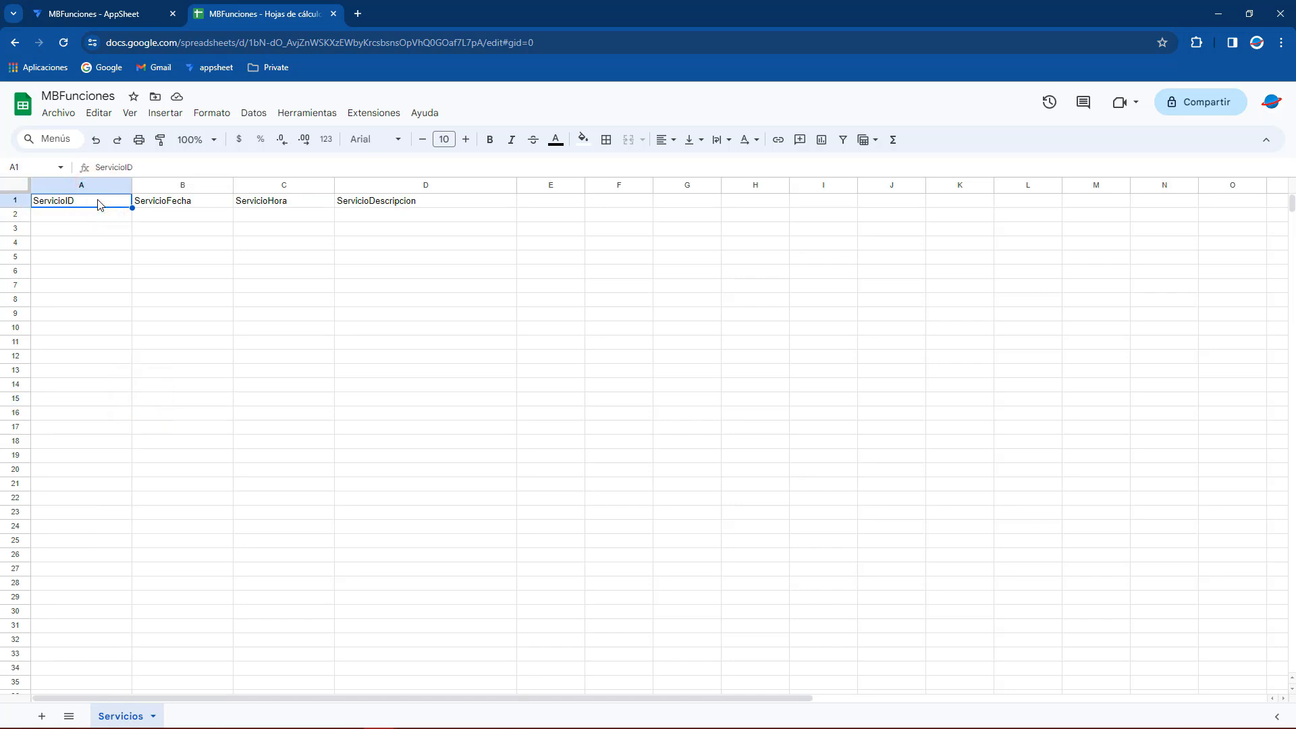
left_click(180, 201)
left_click(268, 201)
left_click(360, 202)
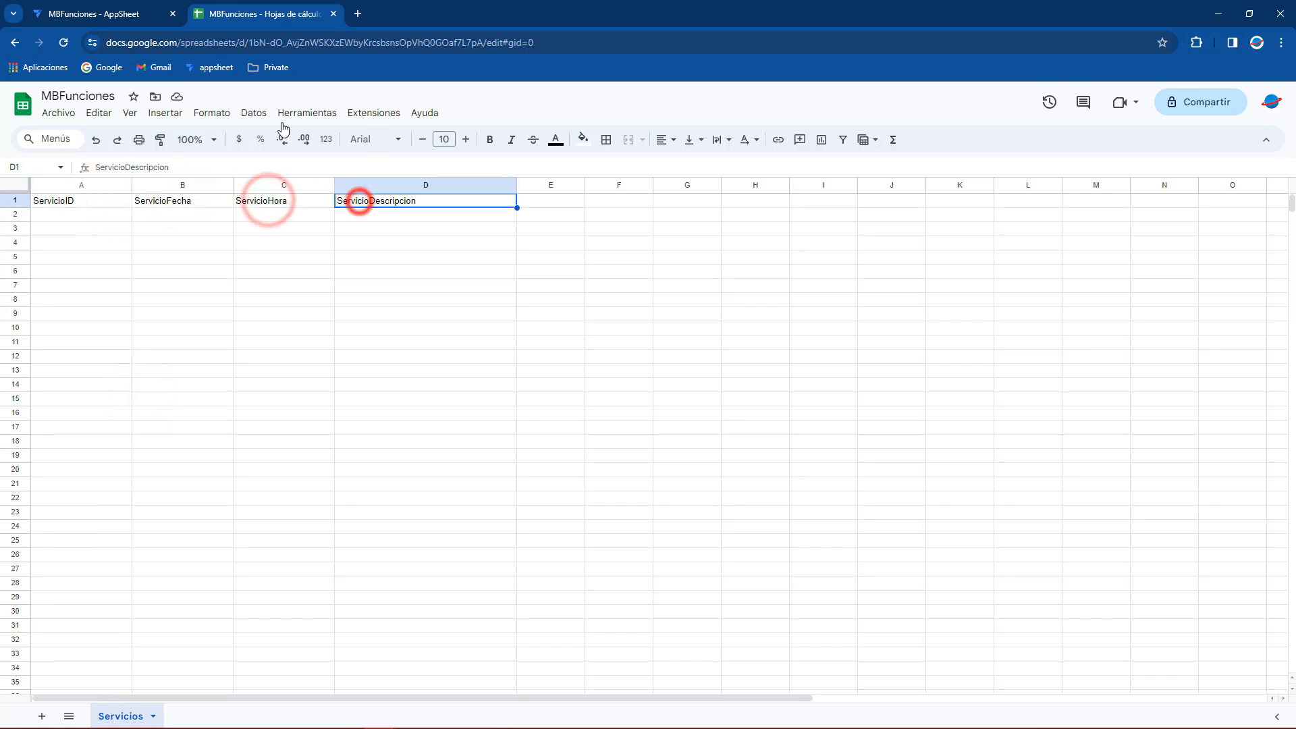
Step: Switch to AppSheet, examine the Servicios columns' initial values and set the app preview to tablet size
left_click(90, 10)
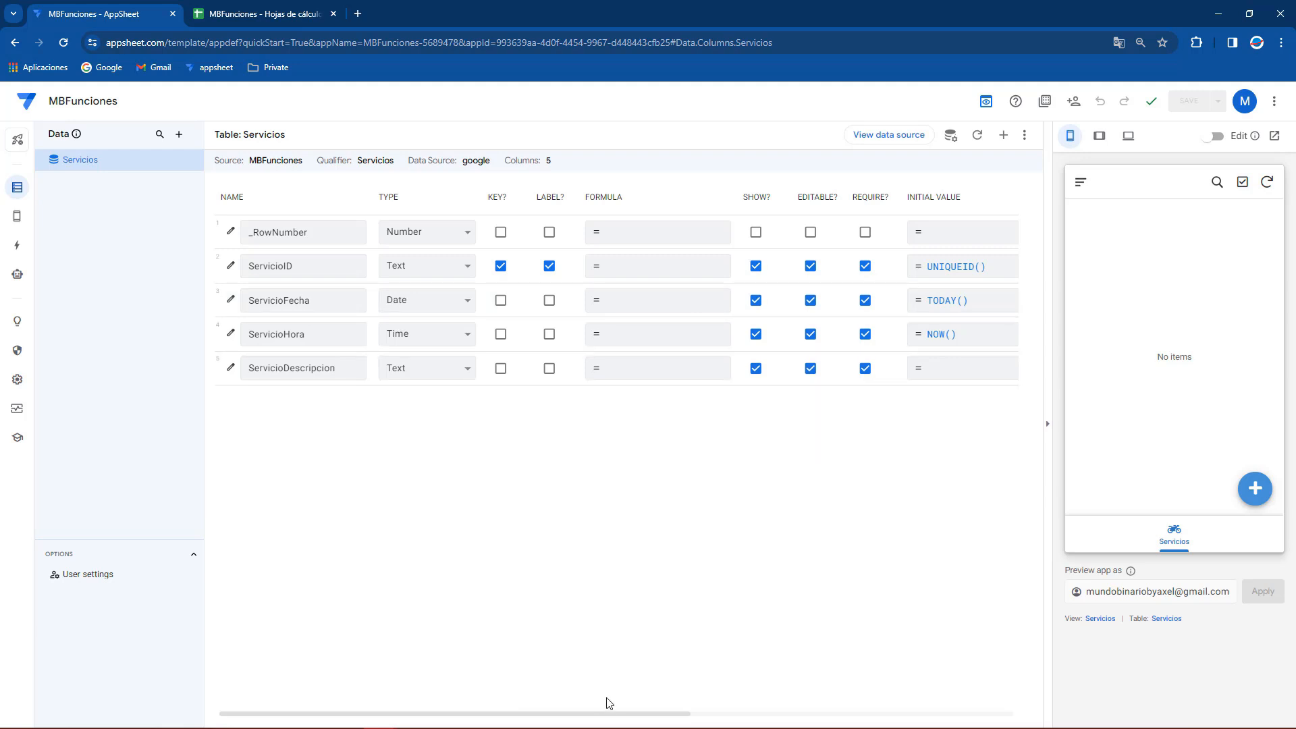
left_click_drag(616, 715, 788, 717)
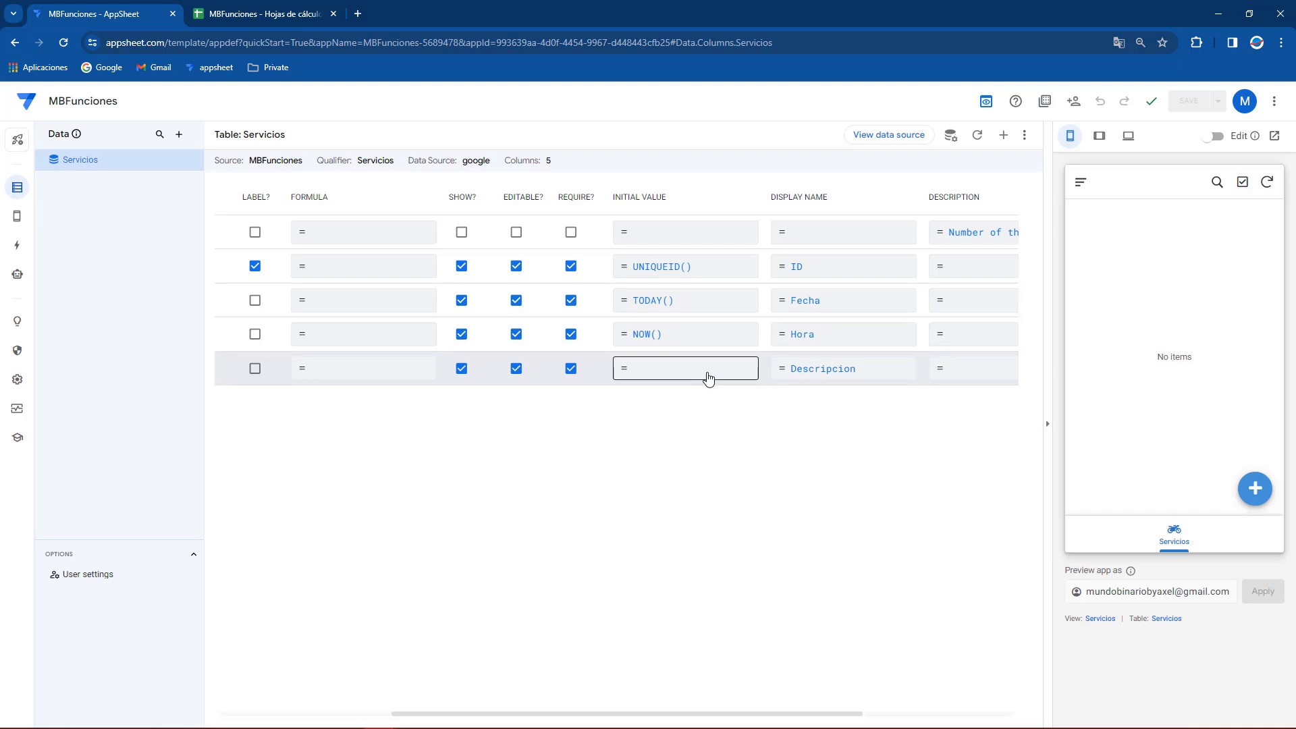
left_click(1098, 136)
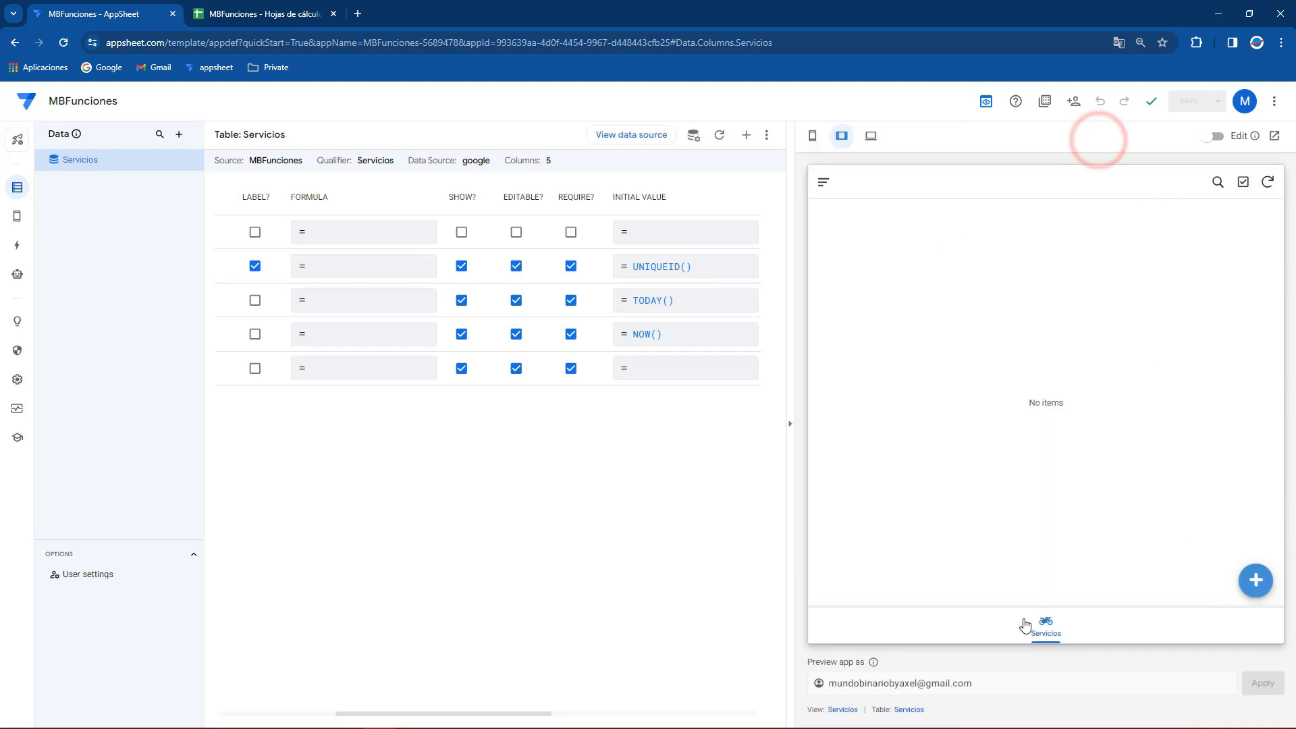
left_click(1050, 633)
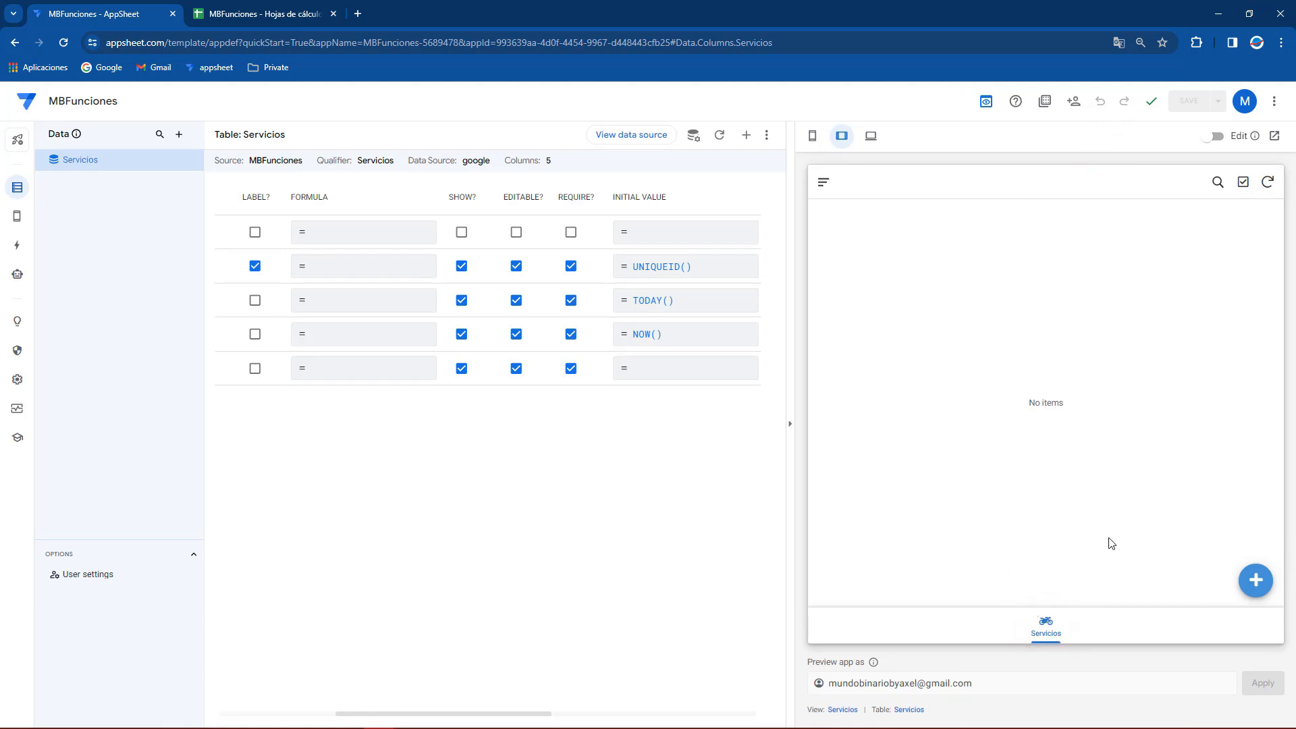
Step: Add a new Servicios record in the app preview with the description "Entrega por DIDI" and save it
left_click(1255, 582)
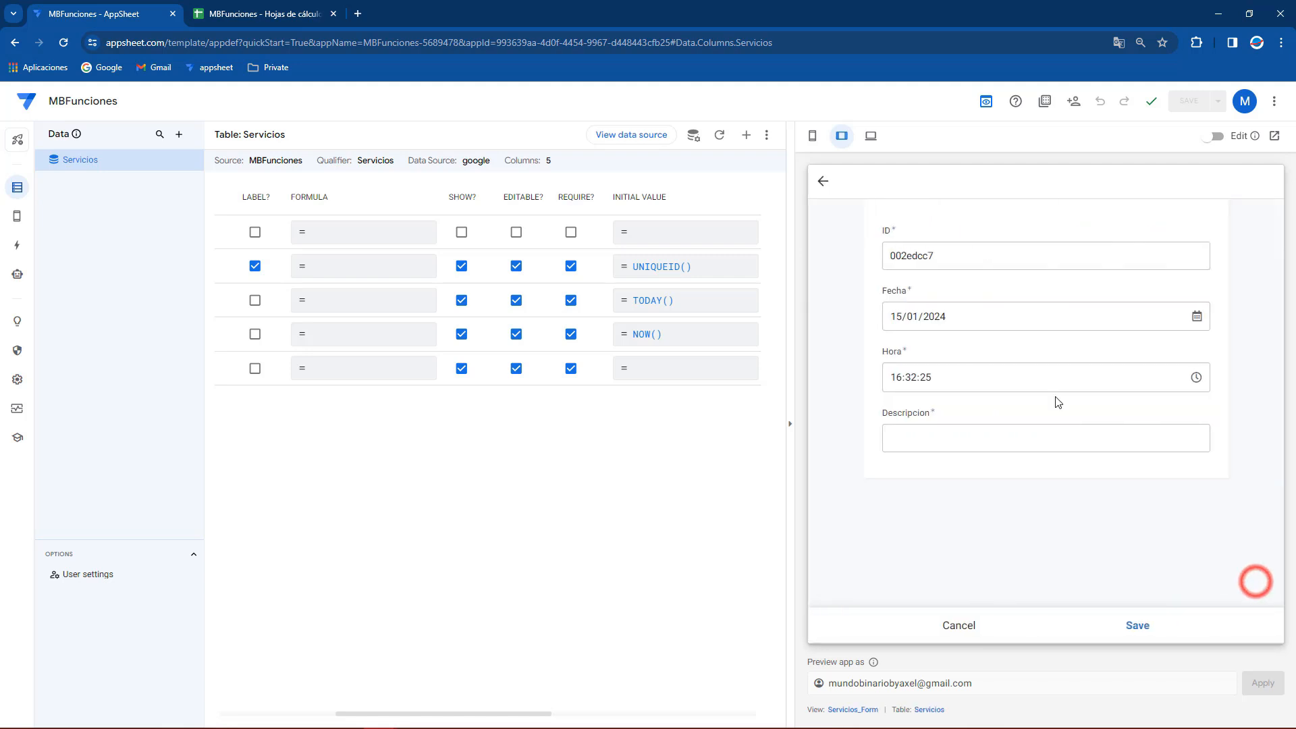
double_click(963, 252)
left_click(989, 254)
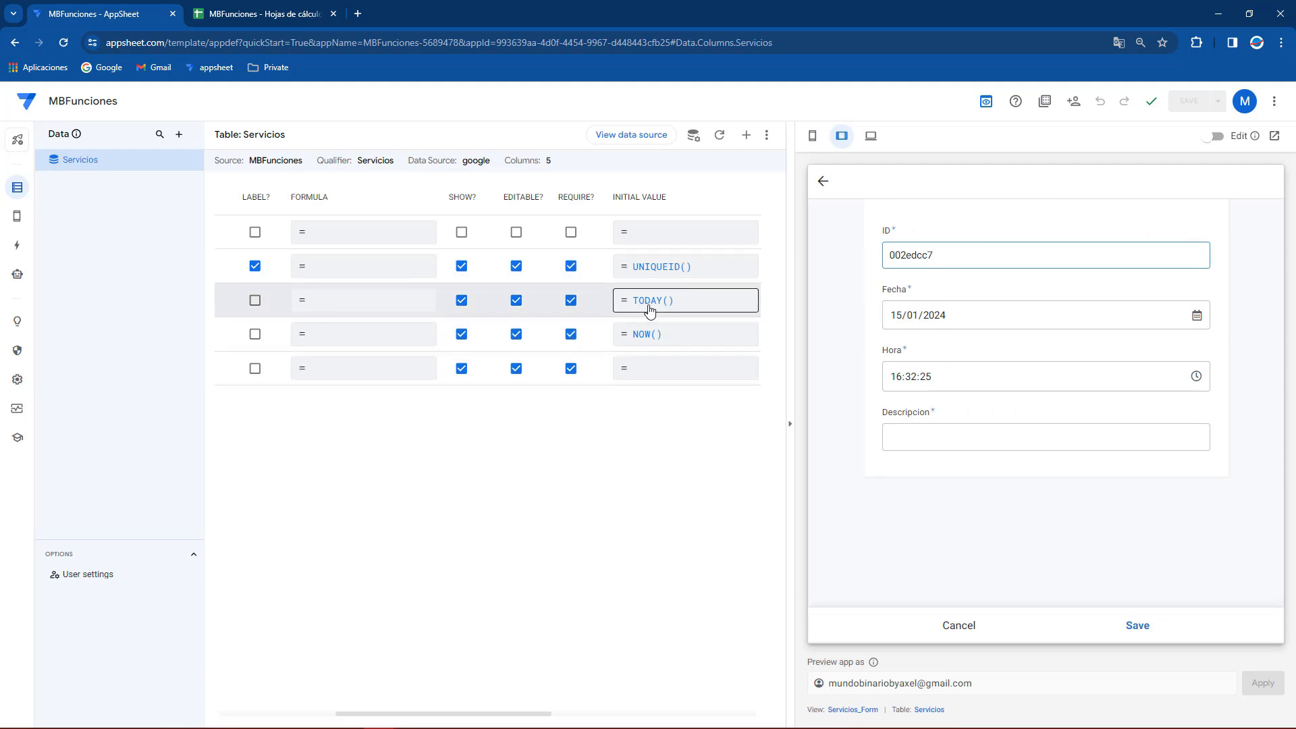
left_click(927, 431)
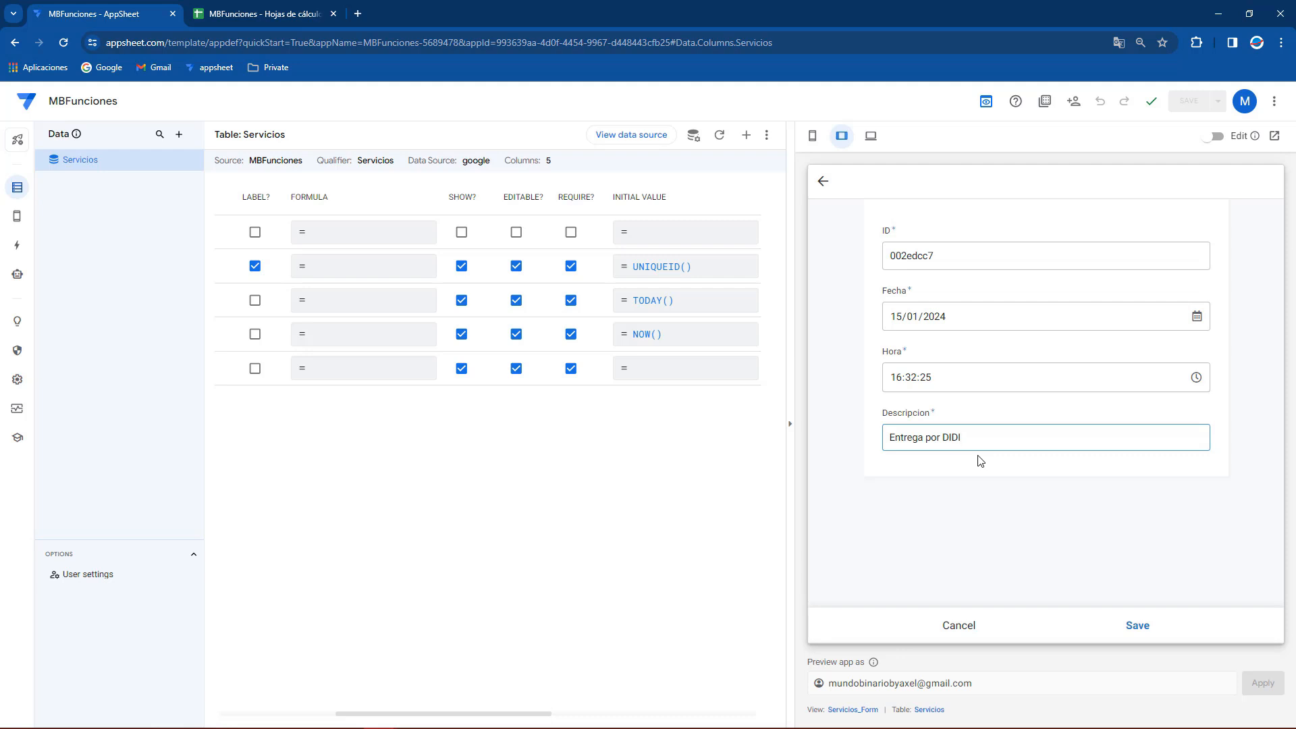
left_click(1137, 626)
Step: Switch to the Google Sheets spreadsheet and check the ID, date, time and description stored in row 2
left_click(299, 14)
left_click(221, 231)
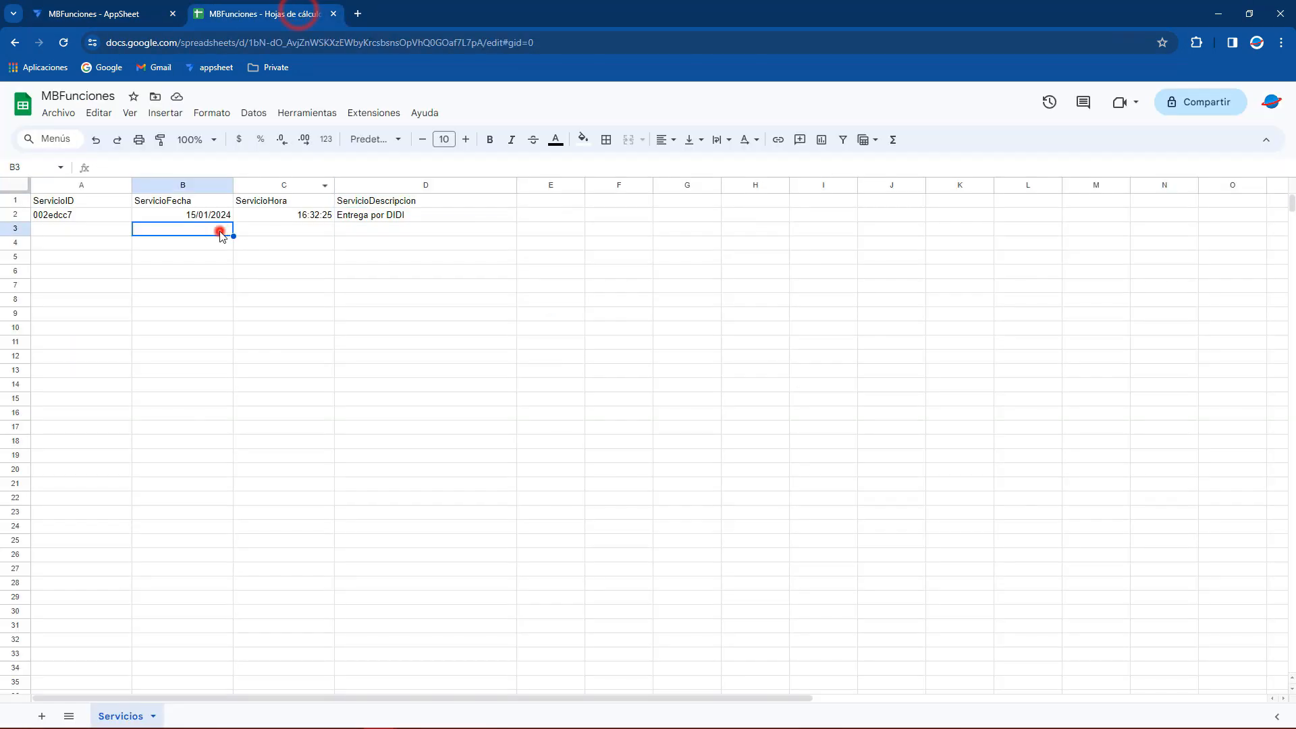
left_click(54, 216)
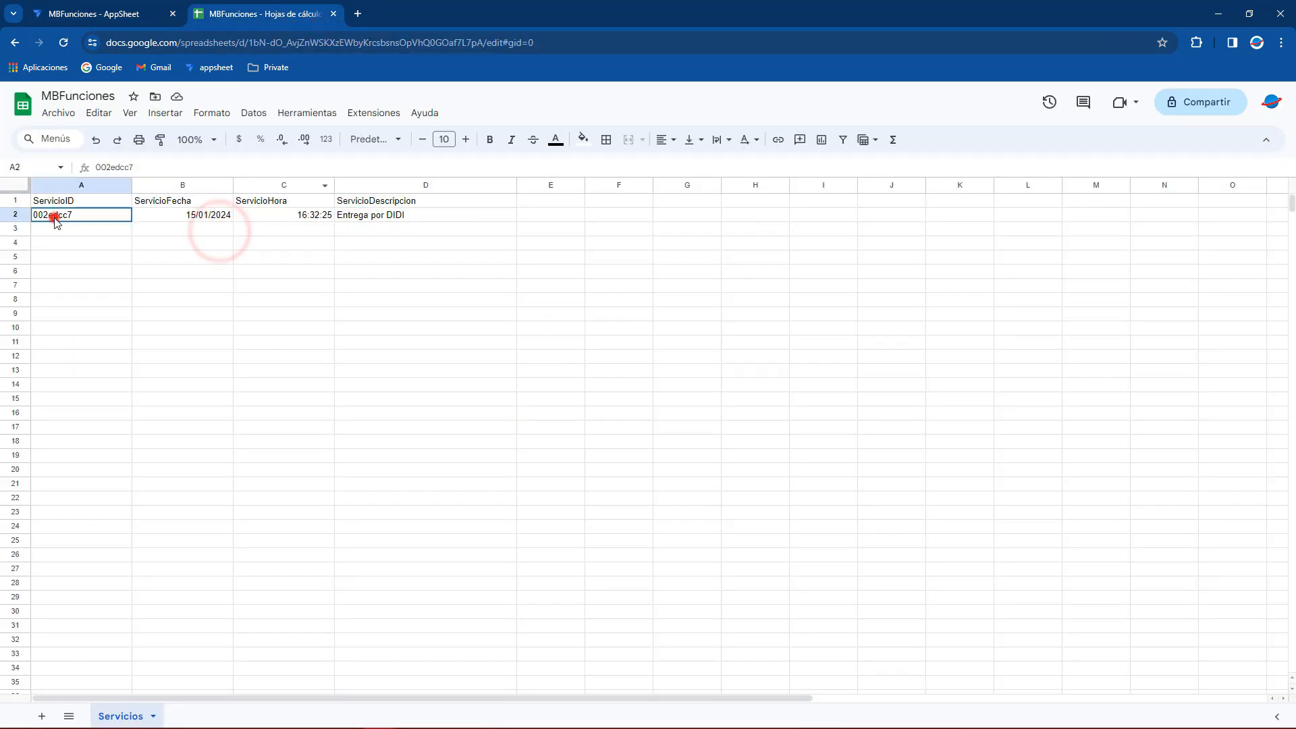
left_click(178, 216)
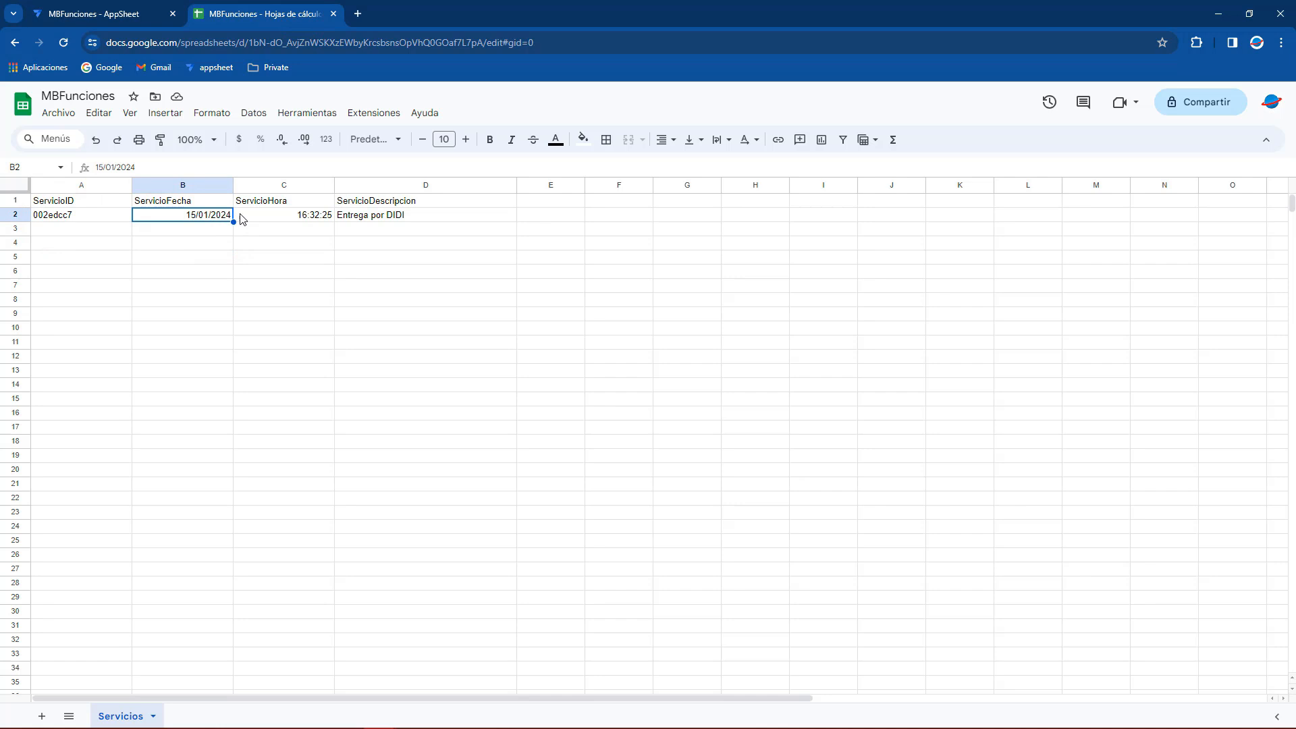
left_click(241, 216)
left_click(405, 215)
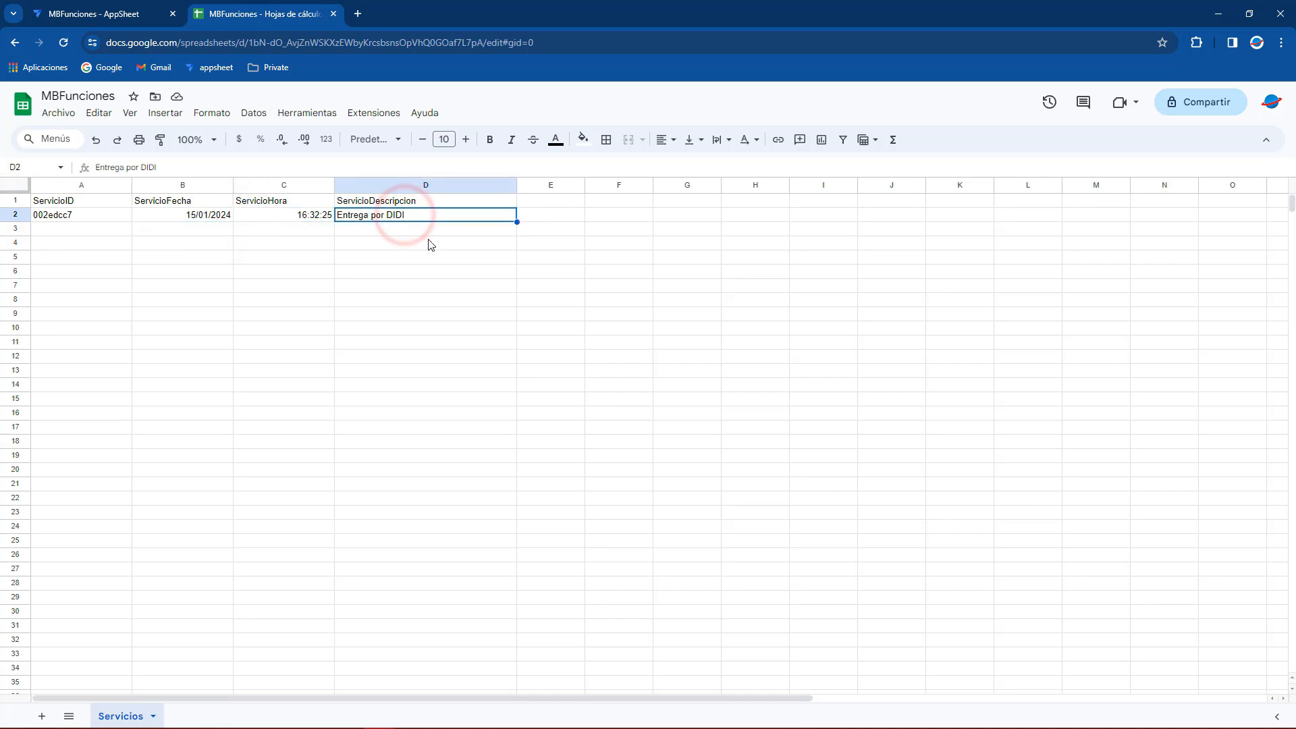
Step: Return to AppSheet, save a second Servicios record described as "Entrega por UBER" and look at the spreadsheet
left_click(118, 13)
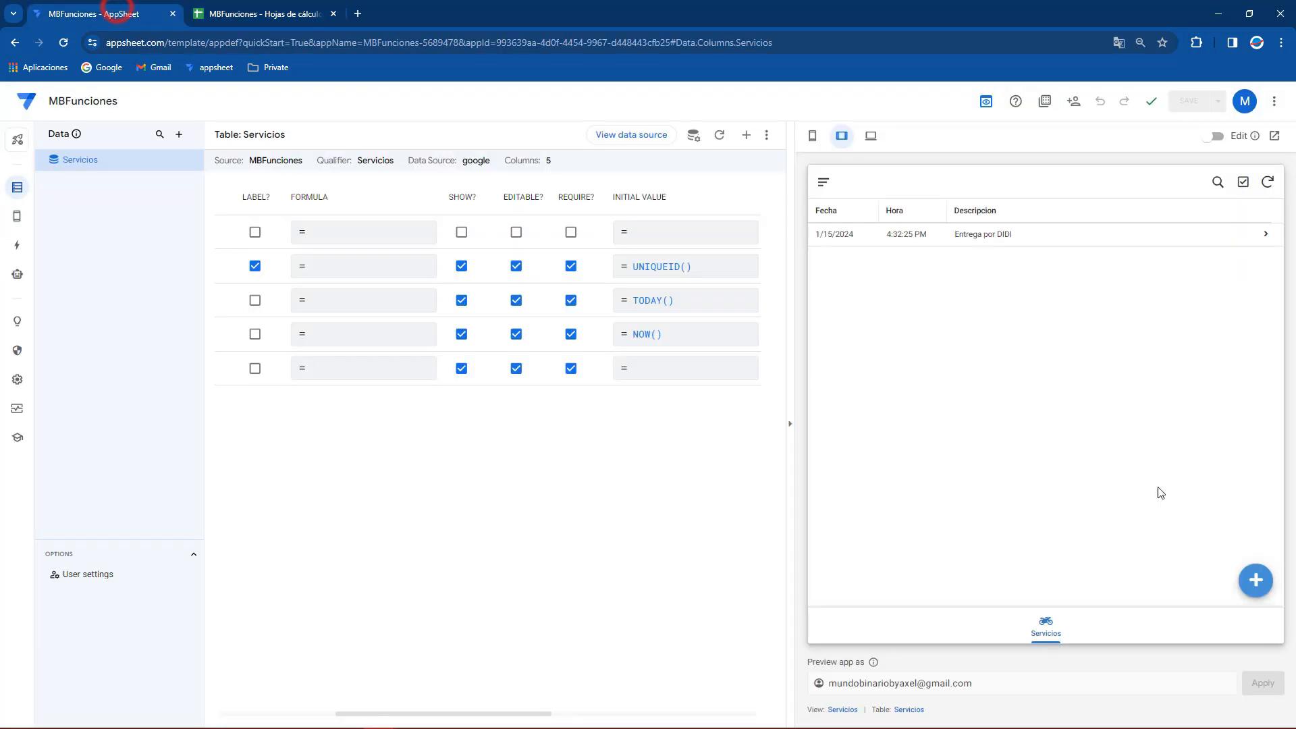
left_click(1254, 579)
left_click(934, 432)
type("Entrega por U")
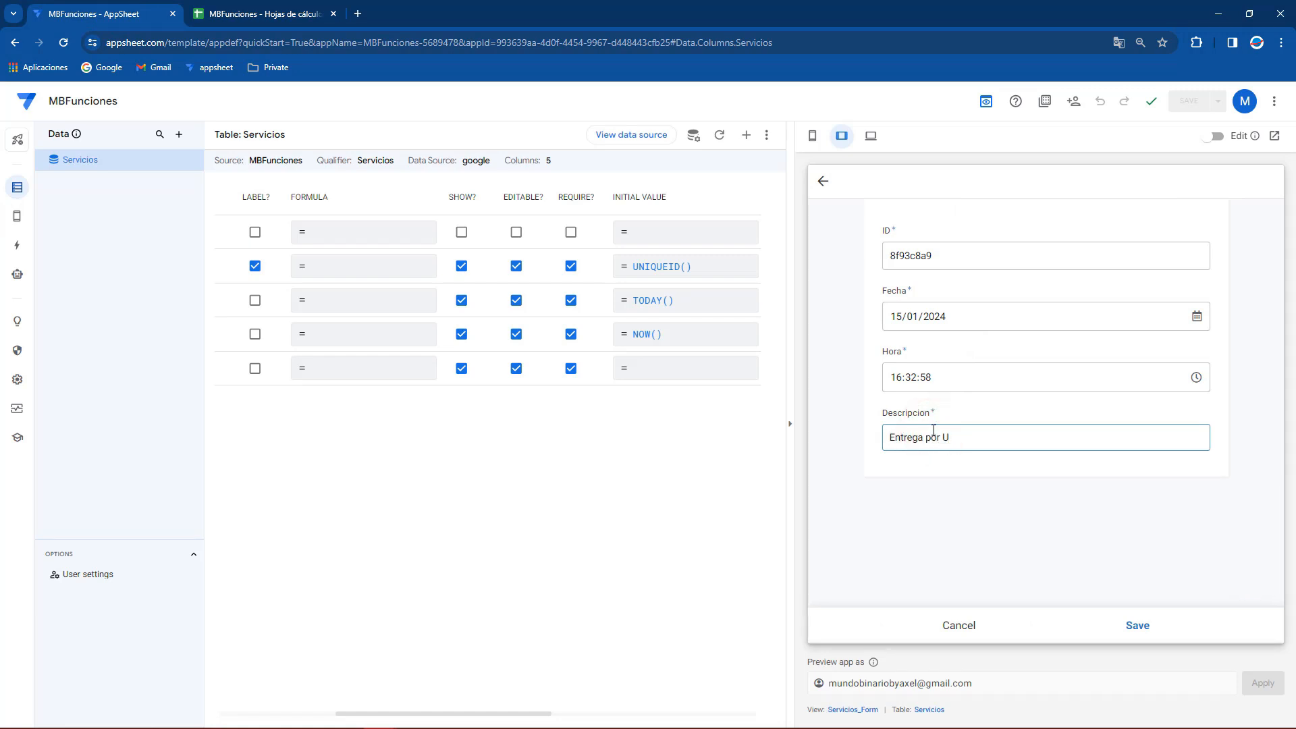
left_click(1137, 625)
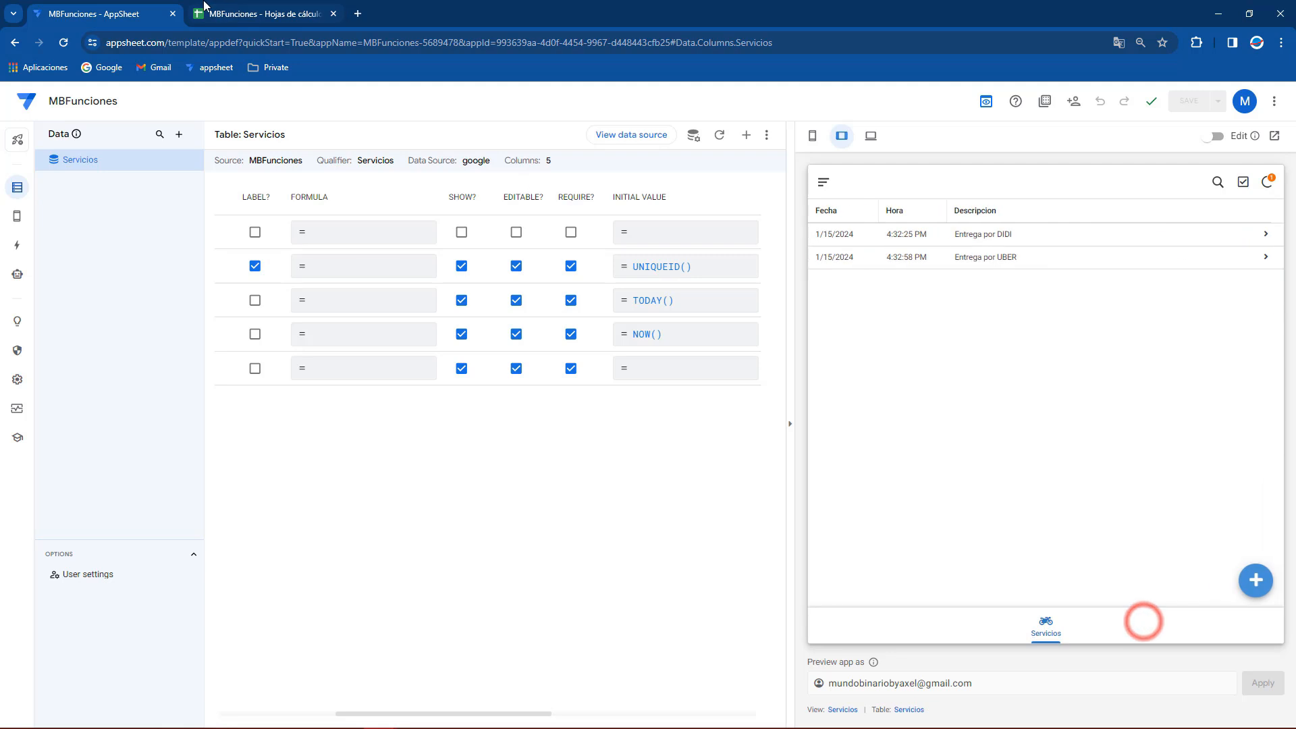
left_click(260, 13)
Step: Back in AppSheet, add and save a third Servicios record with the description "Entrega por RAPPI"
left_click(108, 12)
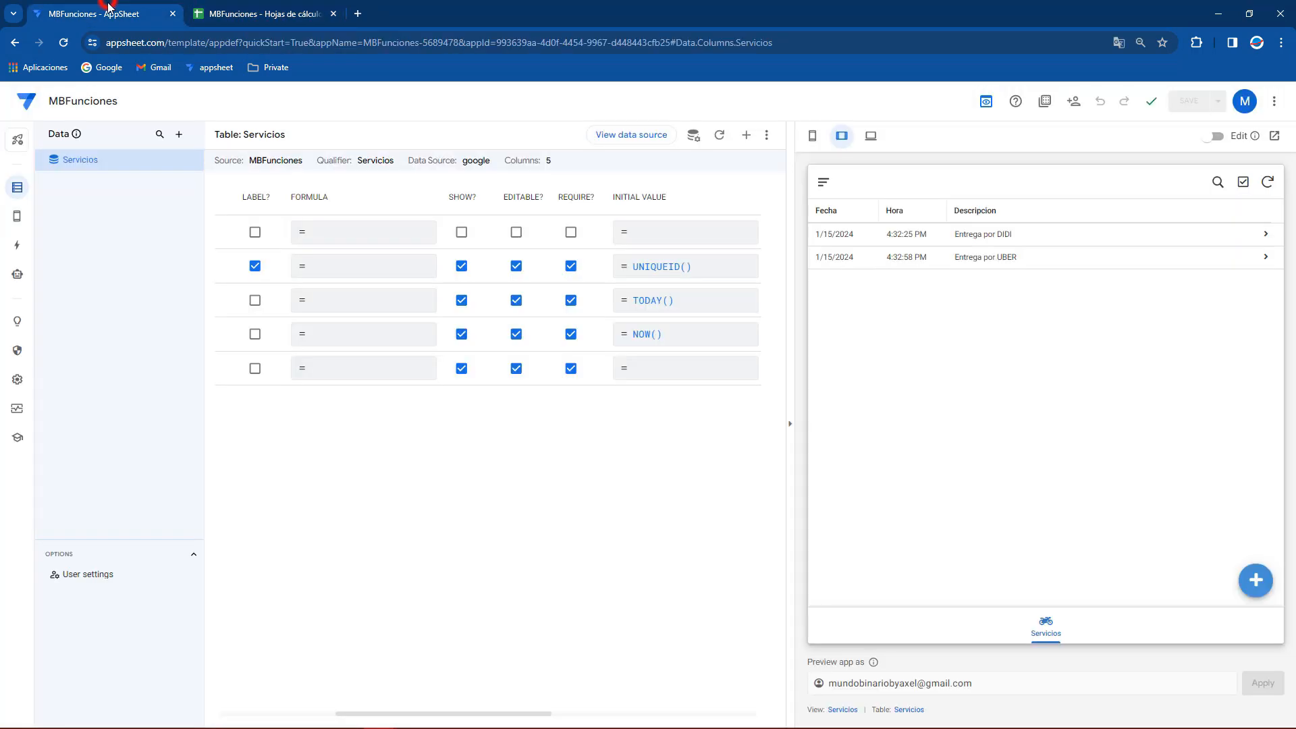
left_click(1242, 581)
left_click(948, 440)
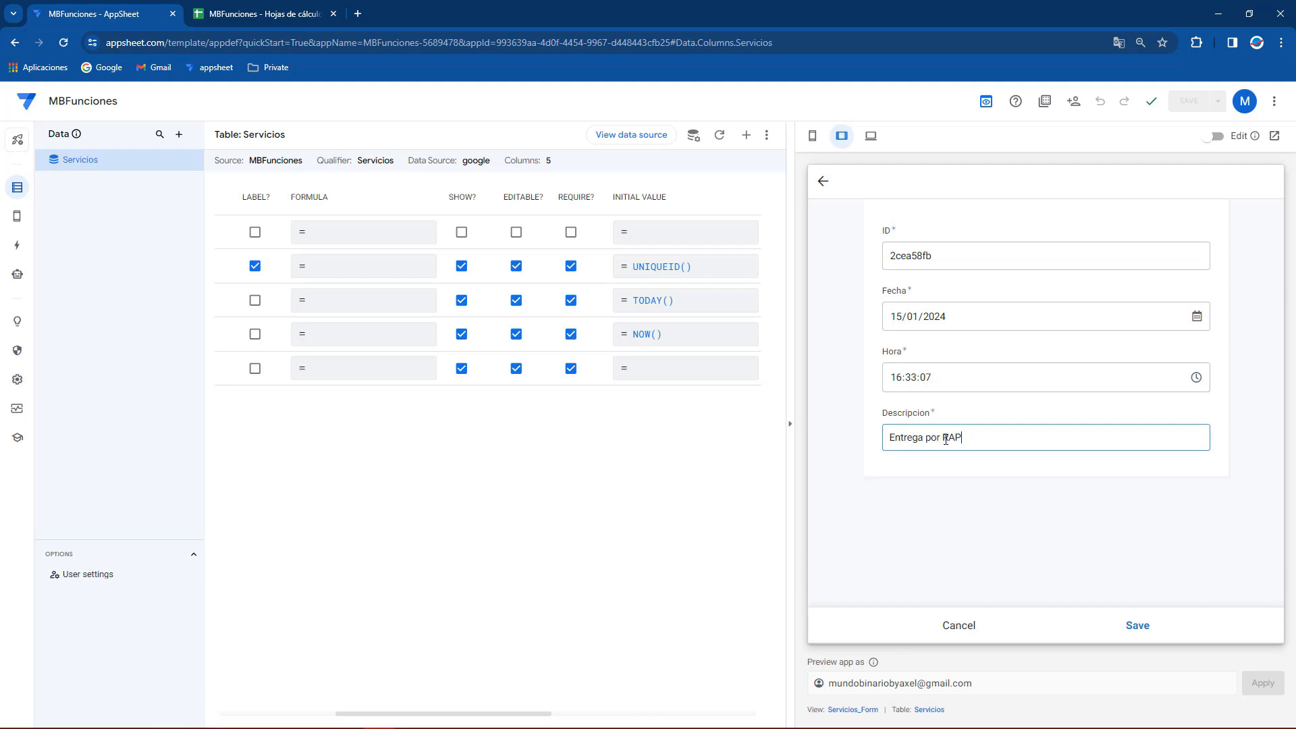
left_click(1147, 625)
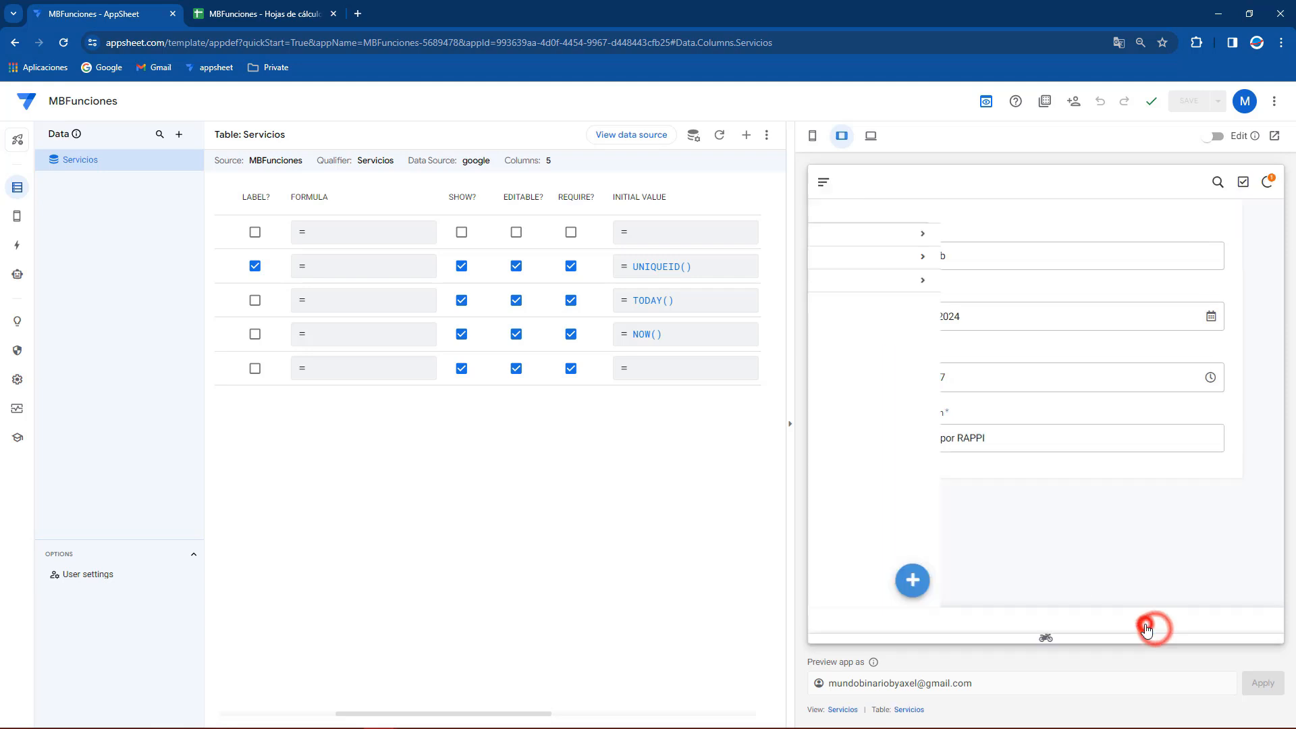
Step: Switch to the spreadsheet and examine the ServicioFecha and ServicioHora values of the three records
left_click(211, 11)
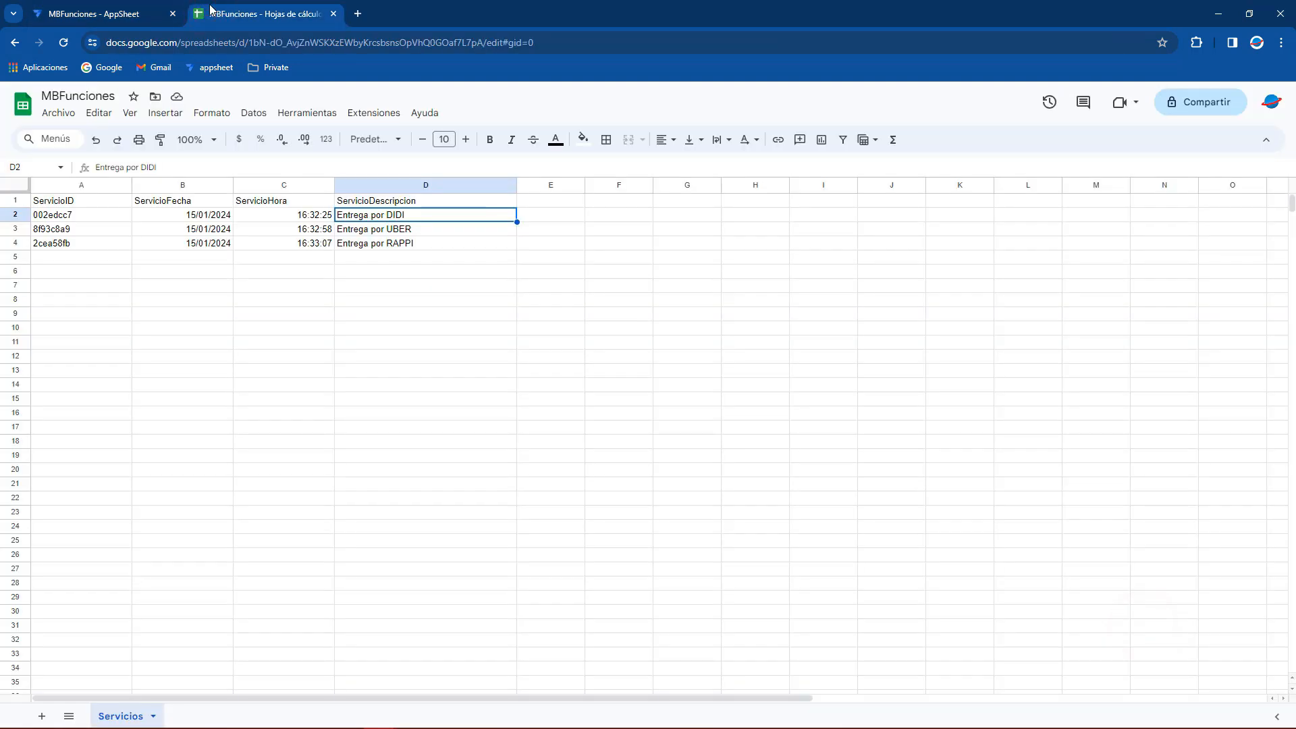
left_click_drag(196, 217, 199, 243)
left_click(297, 217)
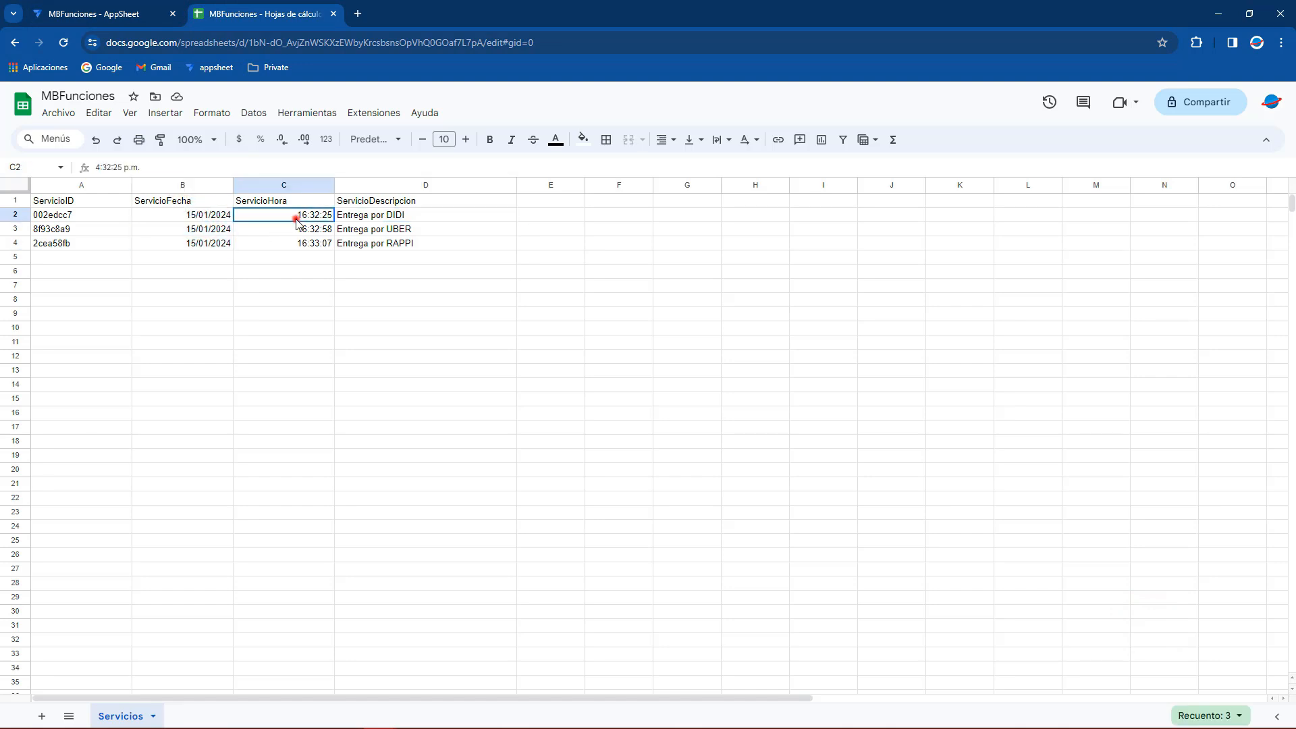
left_click_drag(297, 220, 305, 247)
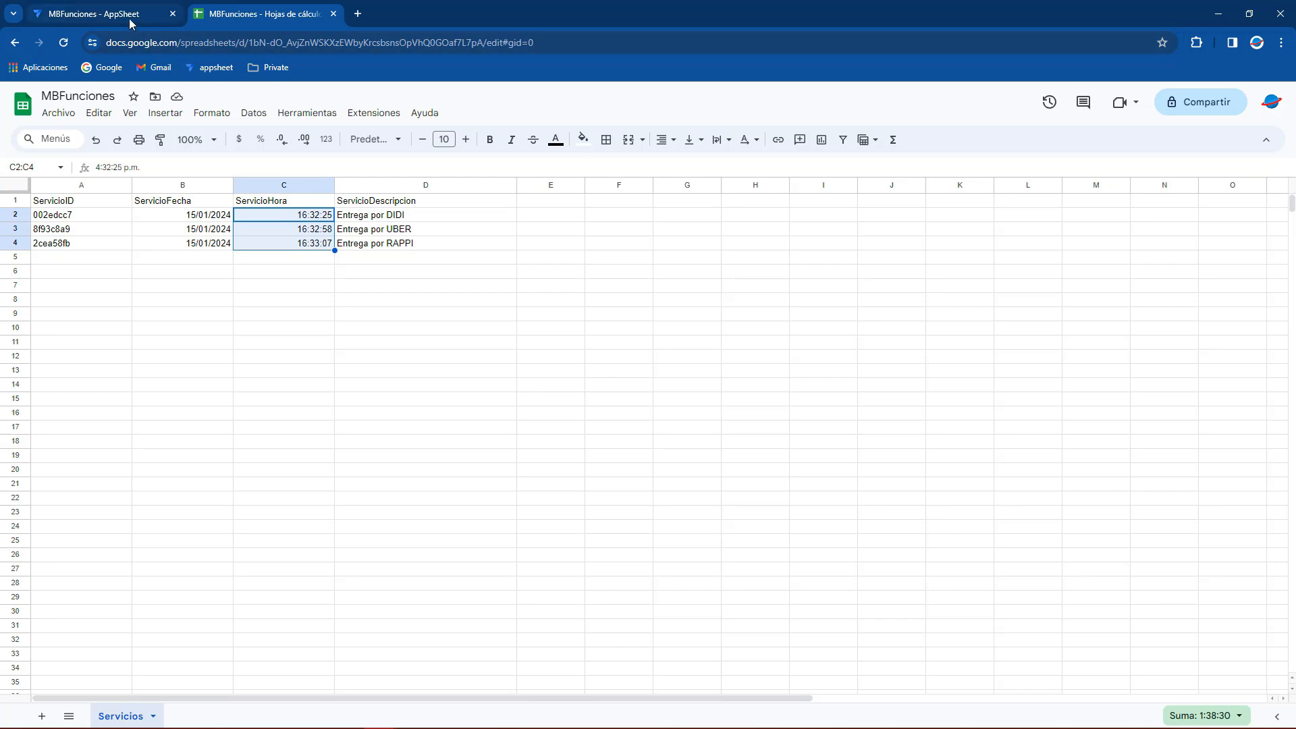
left_click(208, 272)
Step: Fill the first record's cells A2:D2 with the standard blue color
left_click_drag(408, 215, 48, 215)
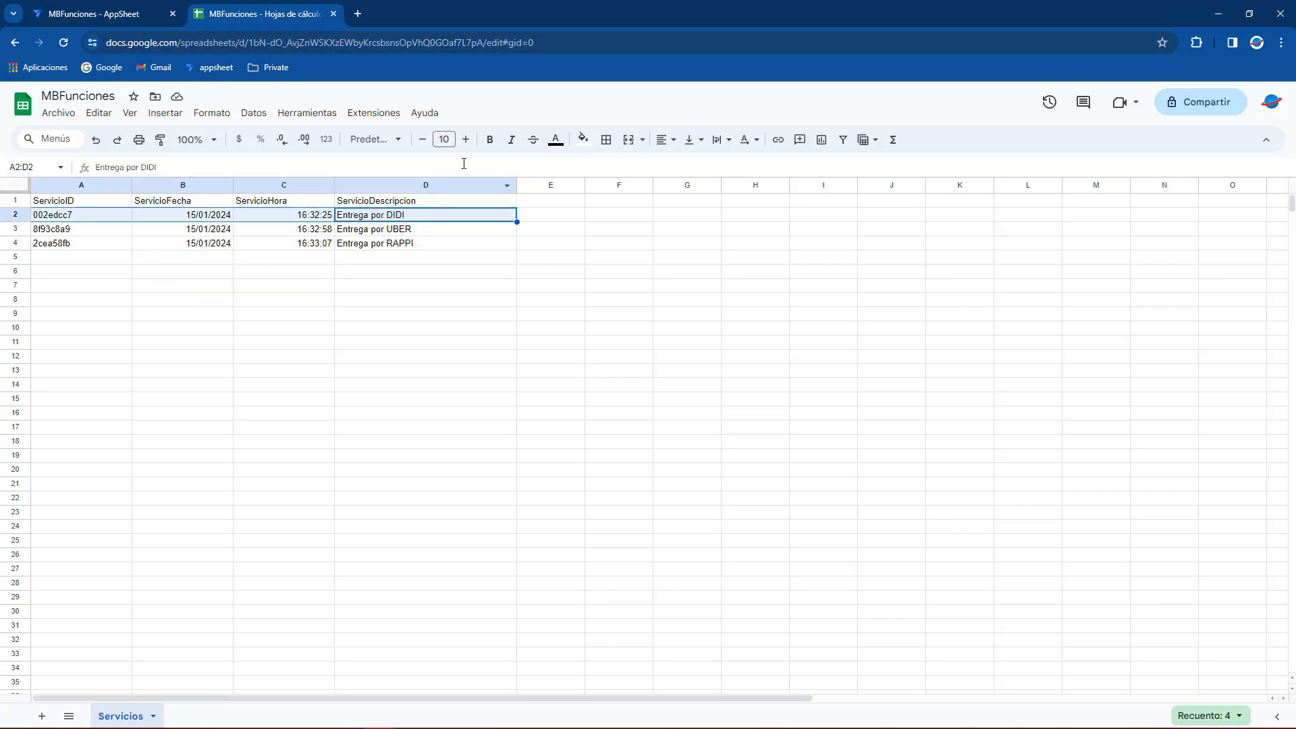
left_click(582, 139)
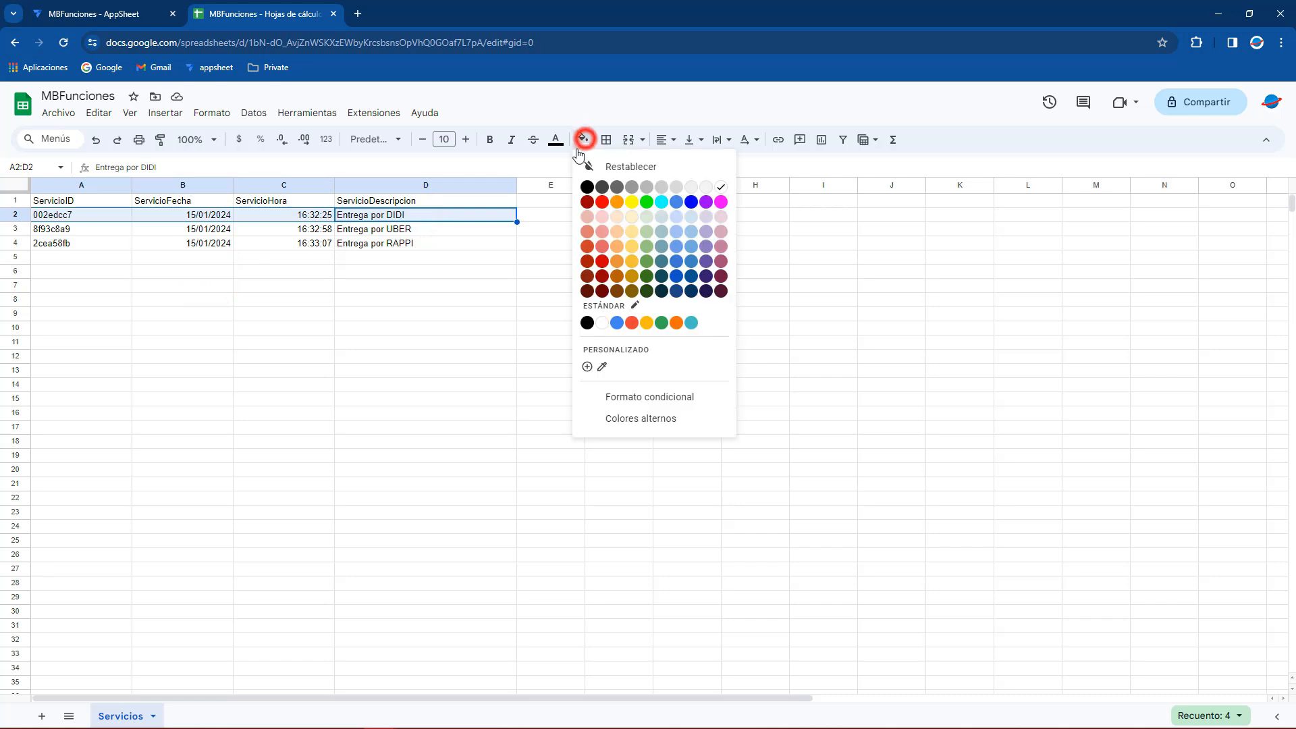
left_click(617, 322)
left_click(511, 314)
Step: Fill the last record's cells A4:D4 with the standard amber yellow color
left_click_drag(365, 217, 452, 244)
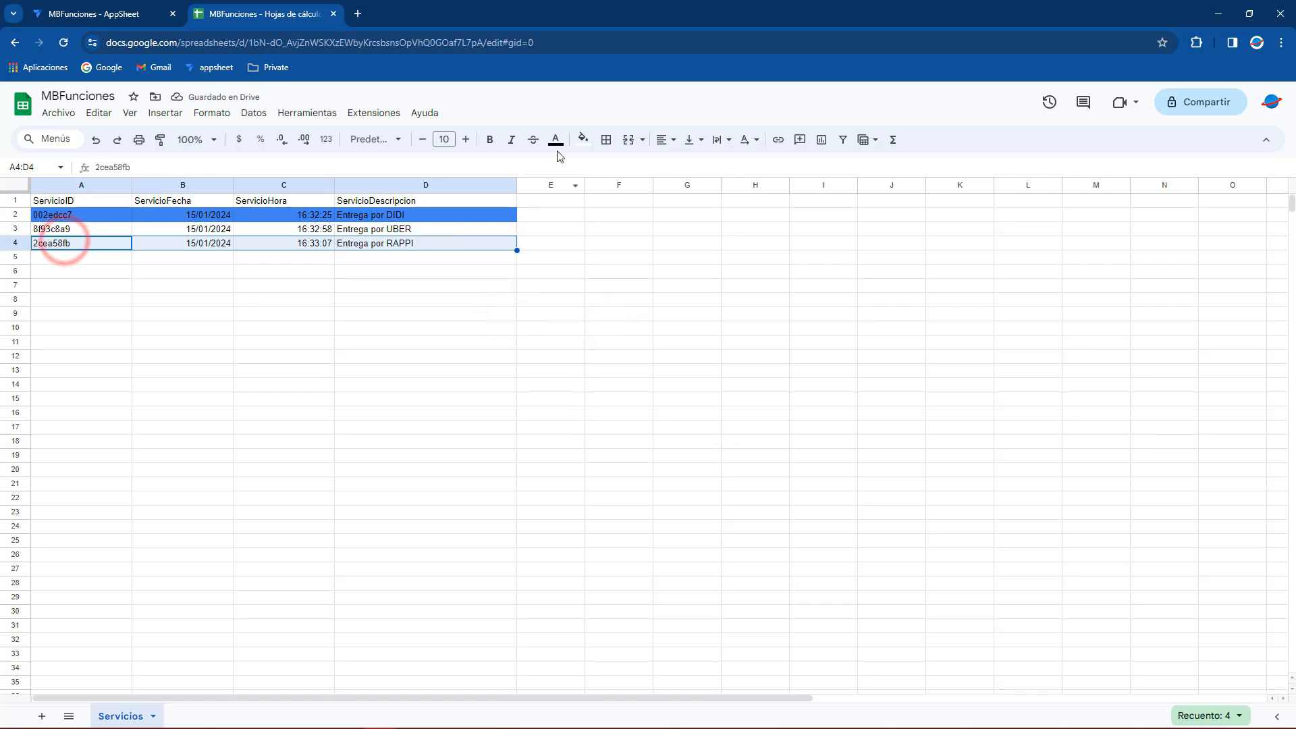
left_click(580, 139)
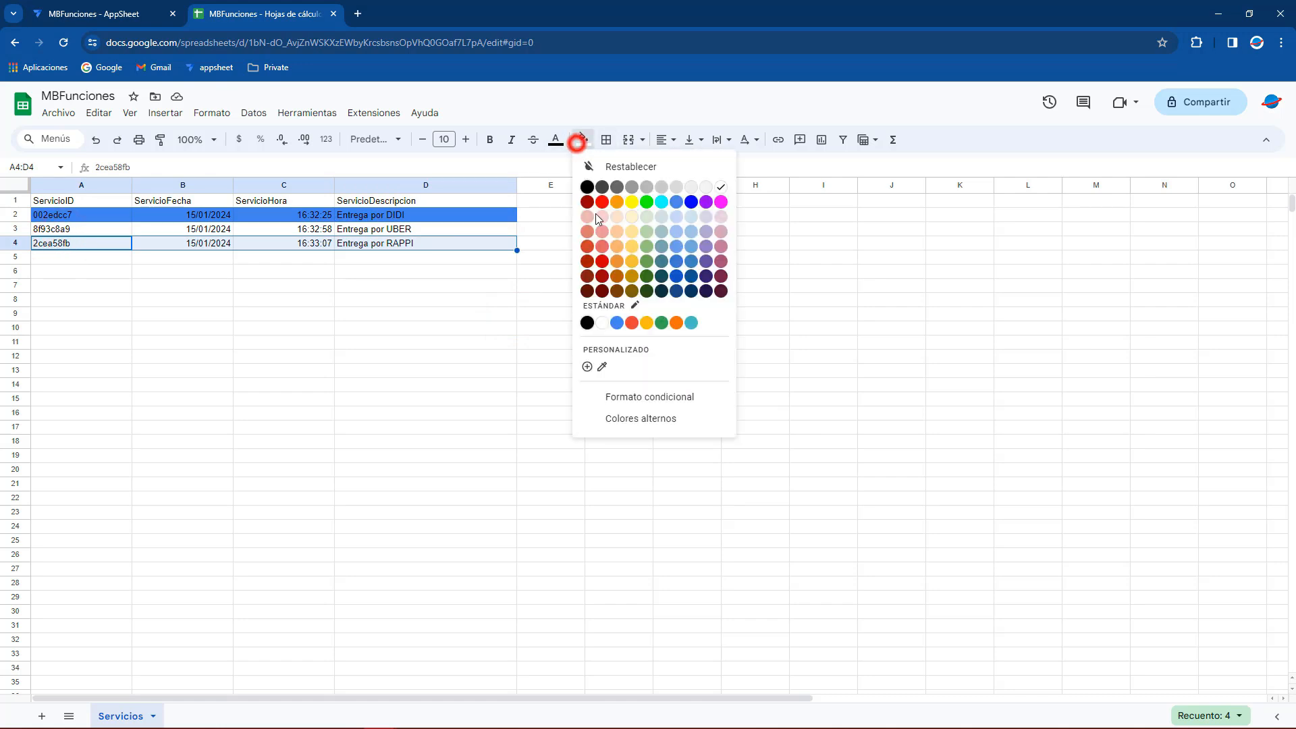
left_click(644, 323)
left_click(613, 363)
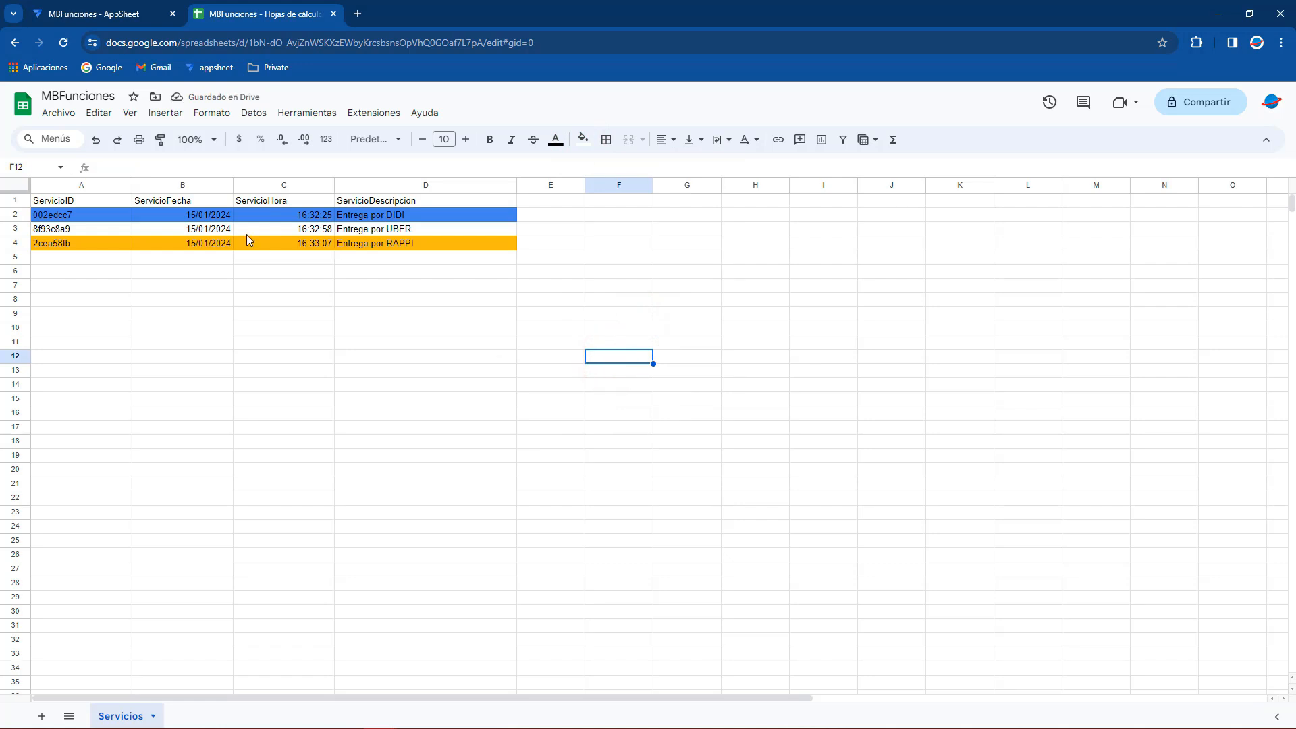
Step: Compare the first and last highlighted records, focusing on their ServicioHora values in C2 and C4
left_click(304, 217)
left_click(316, 241)
left_click(322, 215)
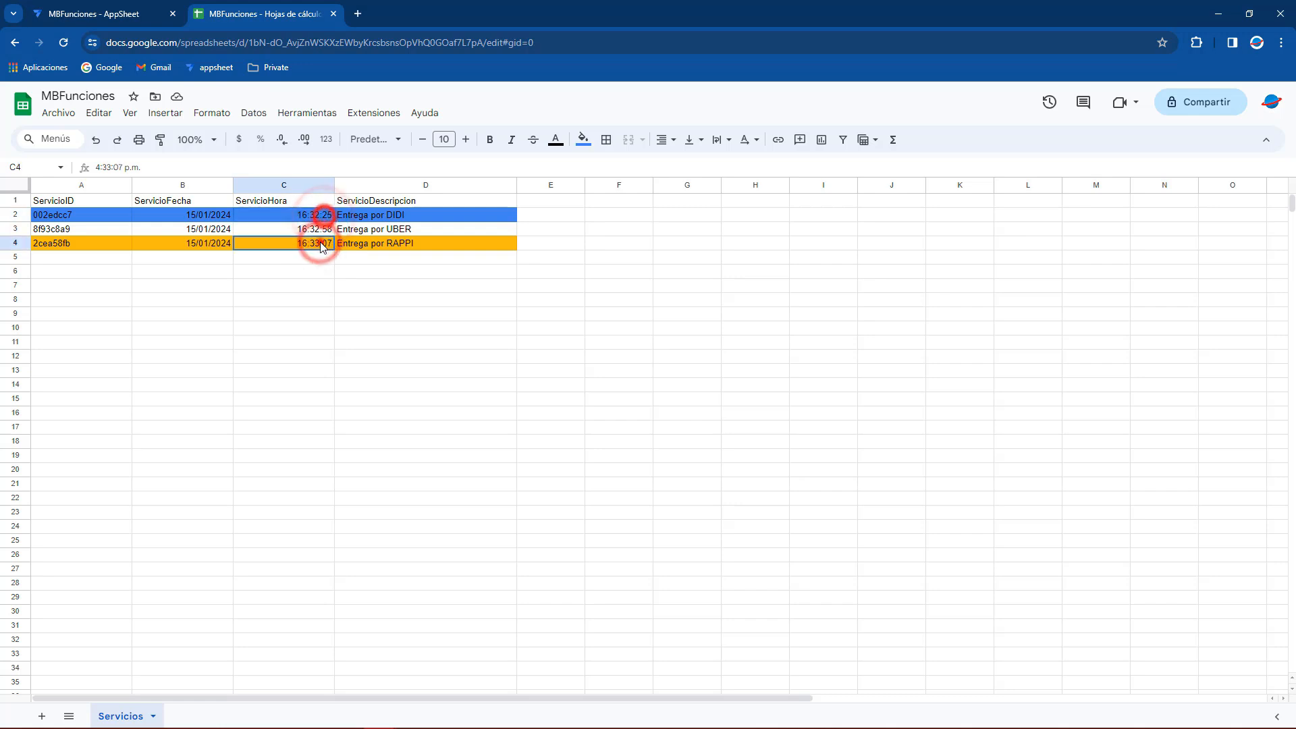
left_click(325, 244, "shift")
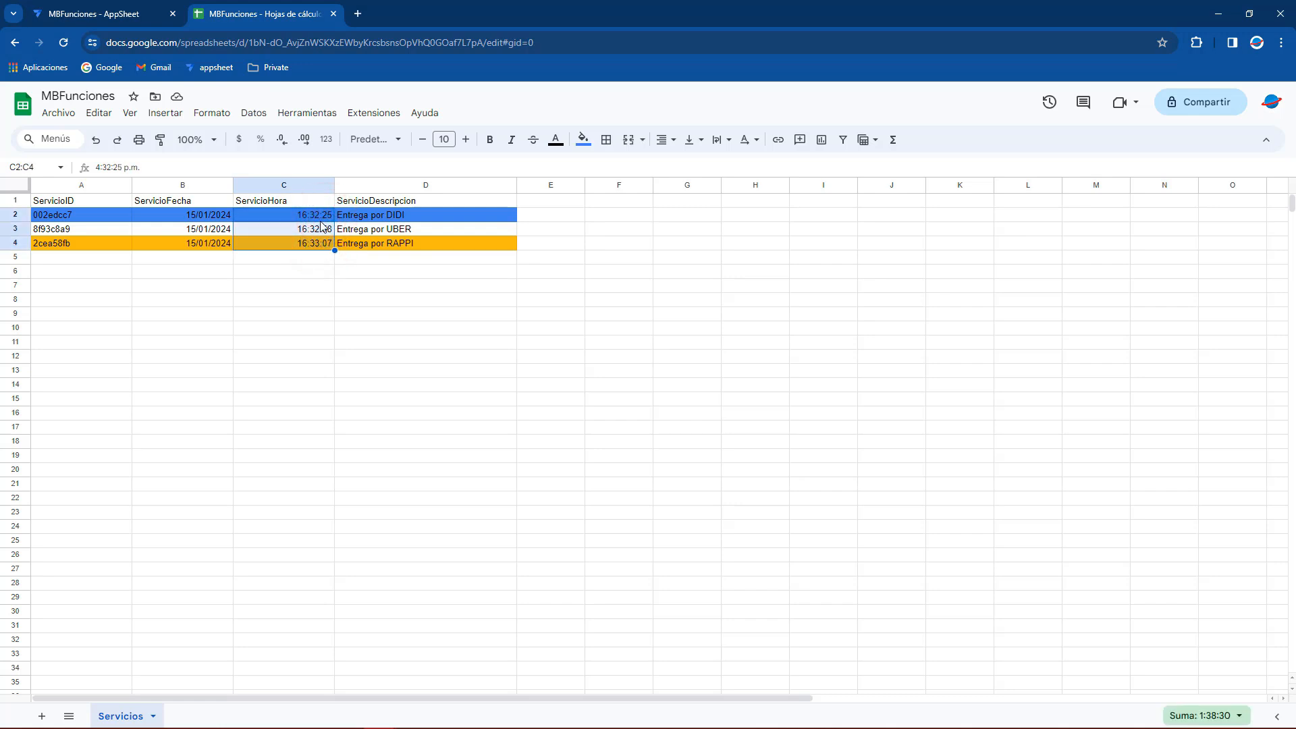
left_click(316, 215)
left_click_drag(68, 217, 357, 223)
left_click(168, 235)
left_click_drag(87, 243, 401, 246)
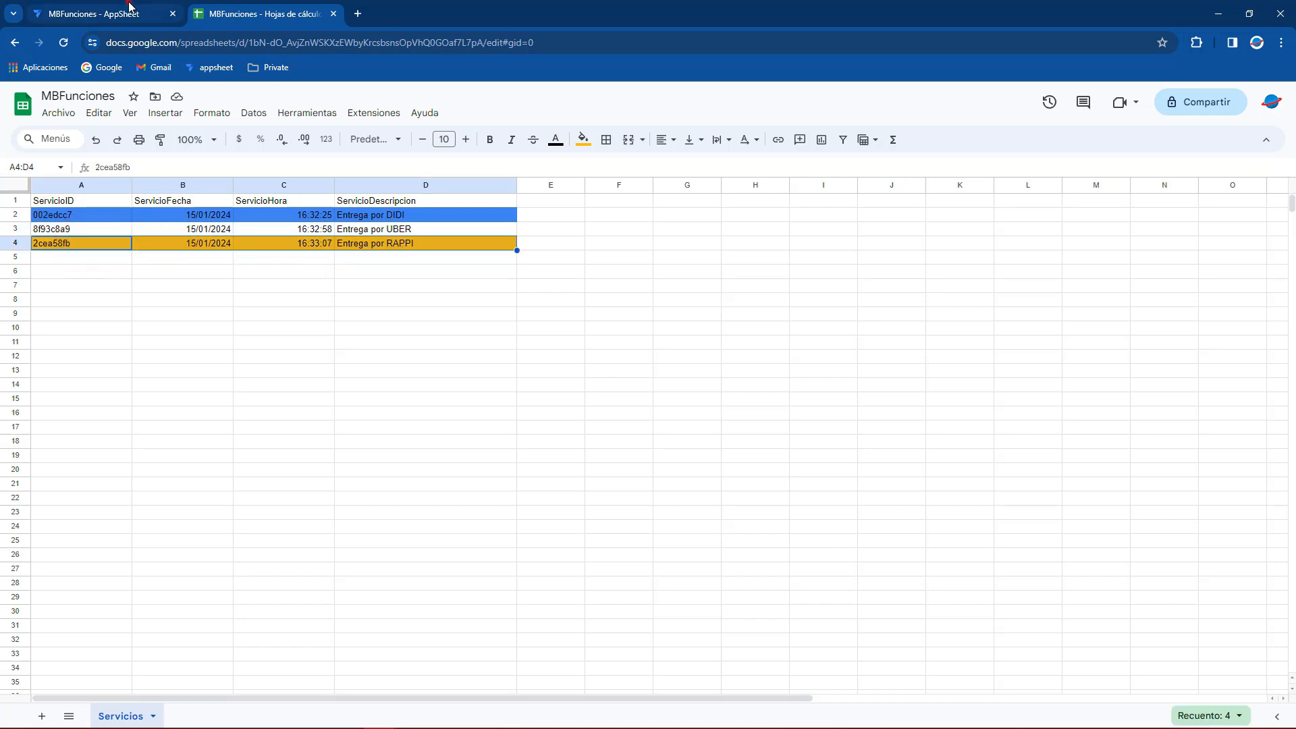
left_click(128, 11)
left_click(218, 10)
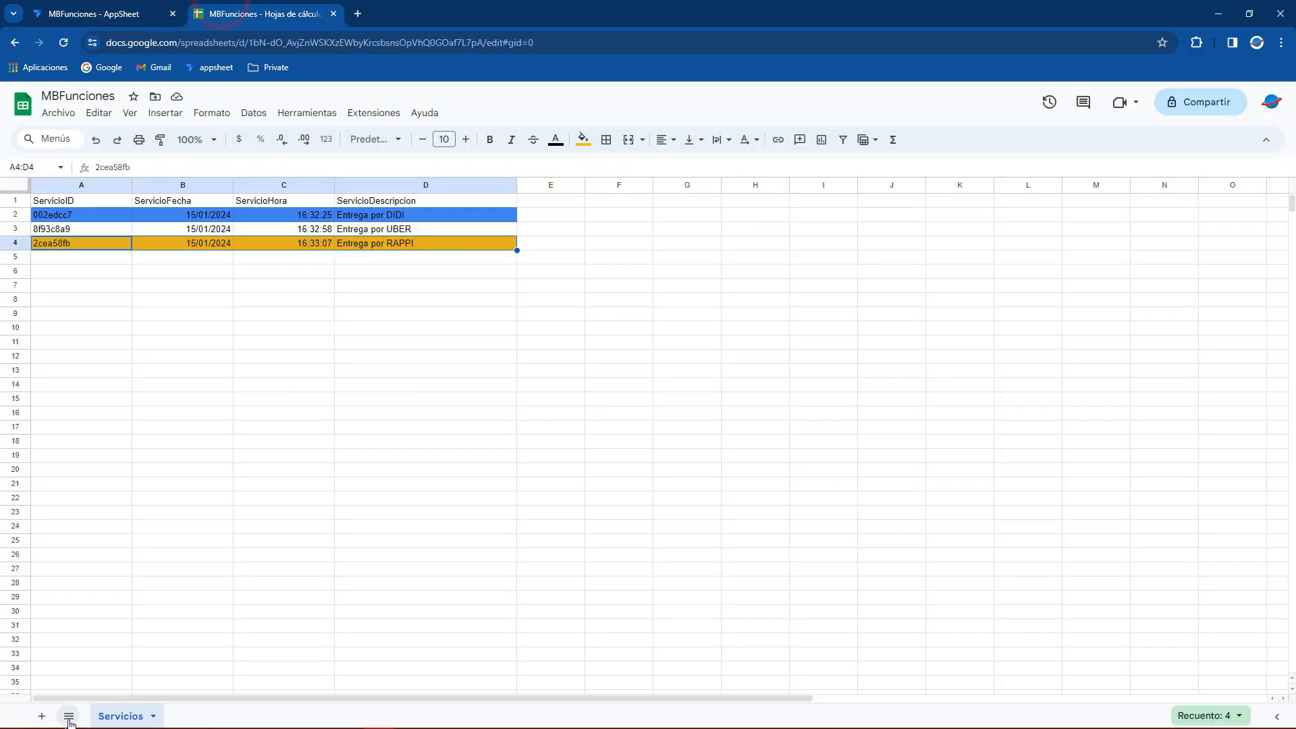
Step: Add a new blank sheet to the MBFunciones spreadsheet
left_click(42, 715)
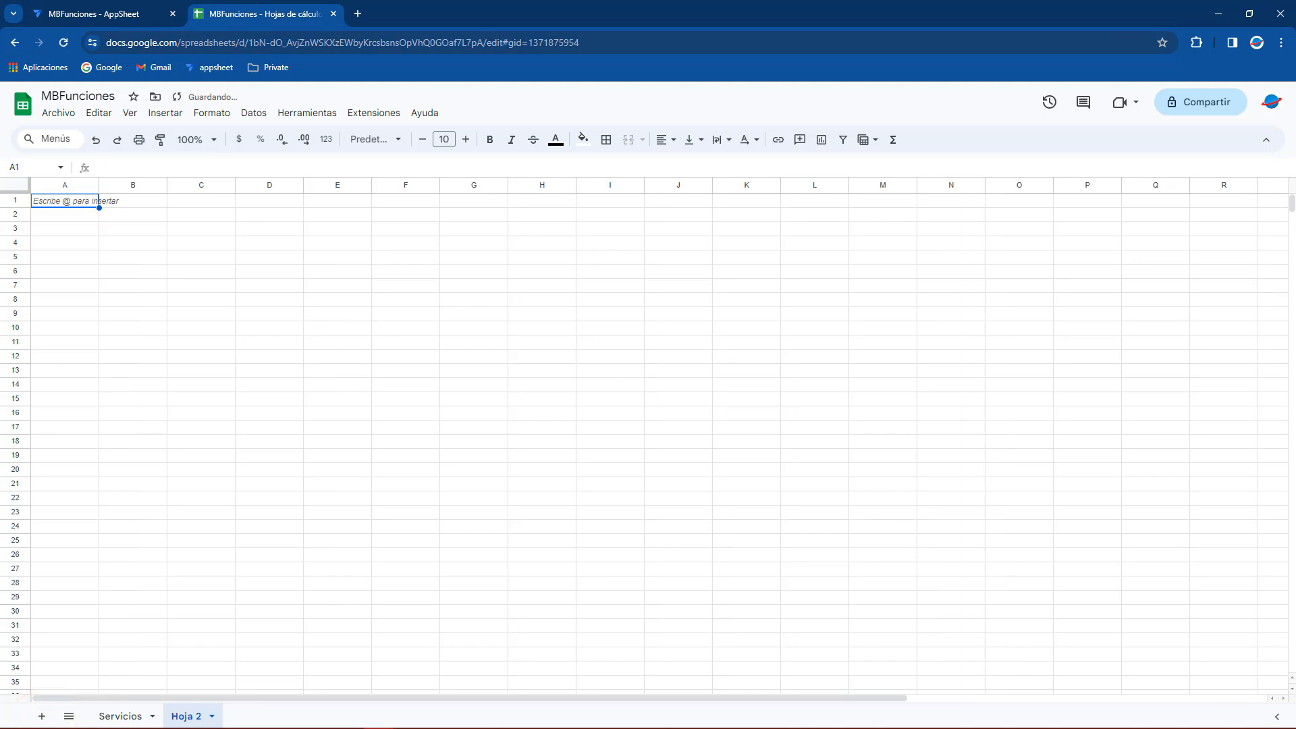
left_click(217, 654)
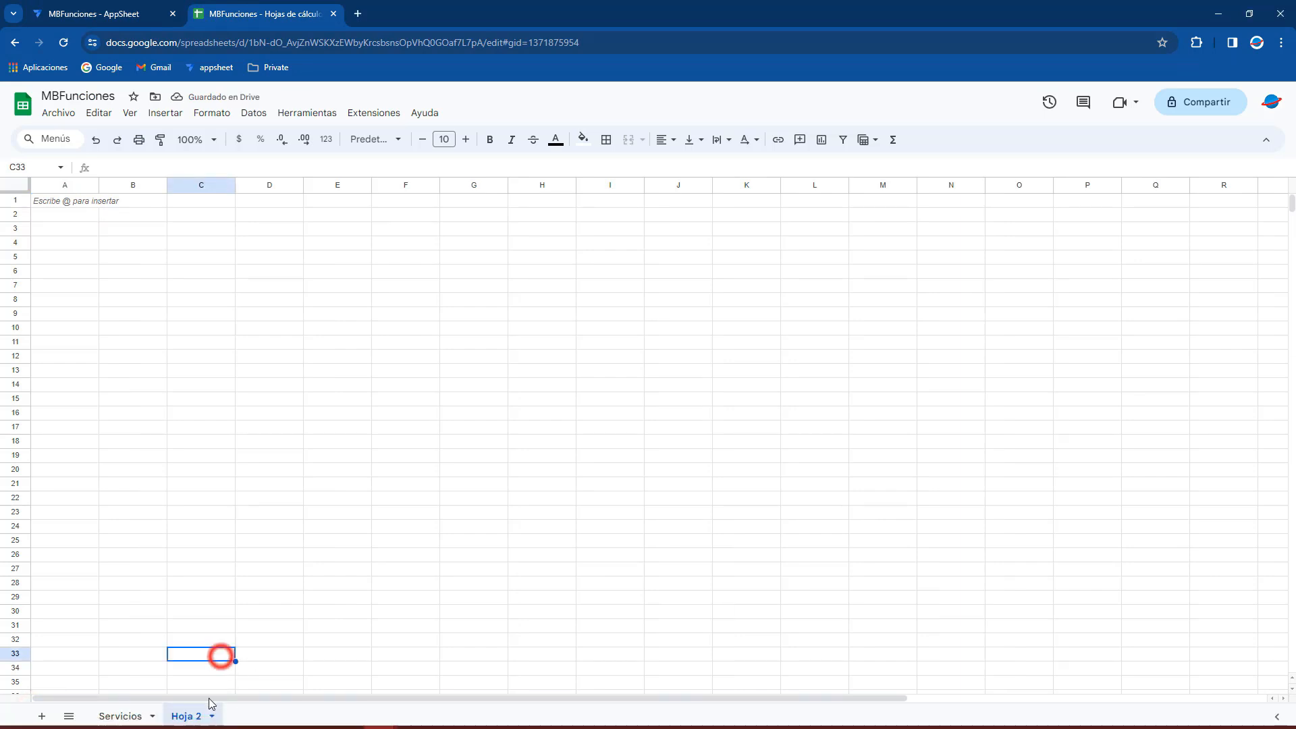
Step: Rename the new blank sheet as ServiciosInfo
left_click(208, 716)
left_click(232, 548)
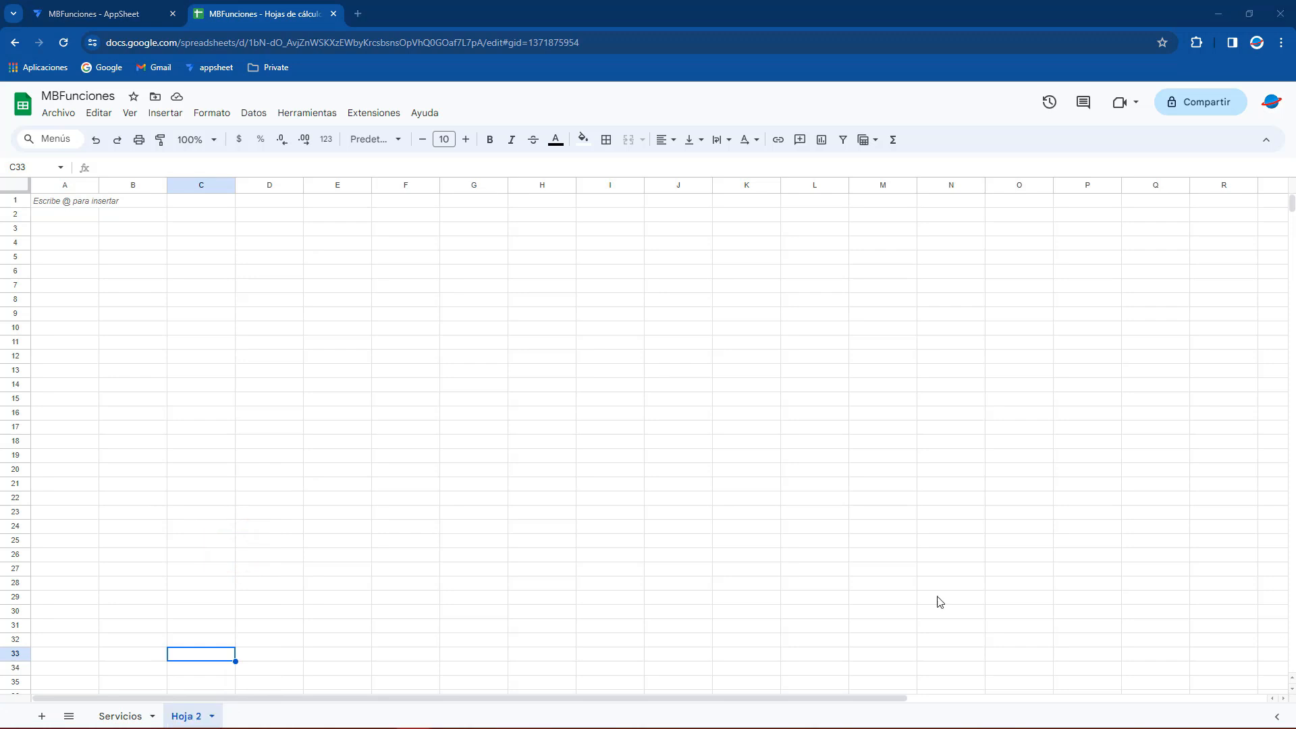
left_click(211, 716)
left_click(215, 548)
type("S")
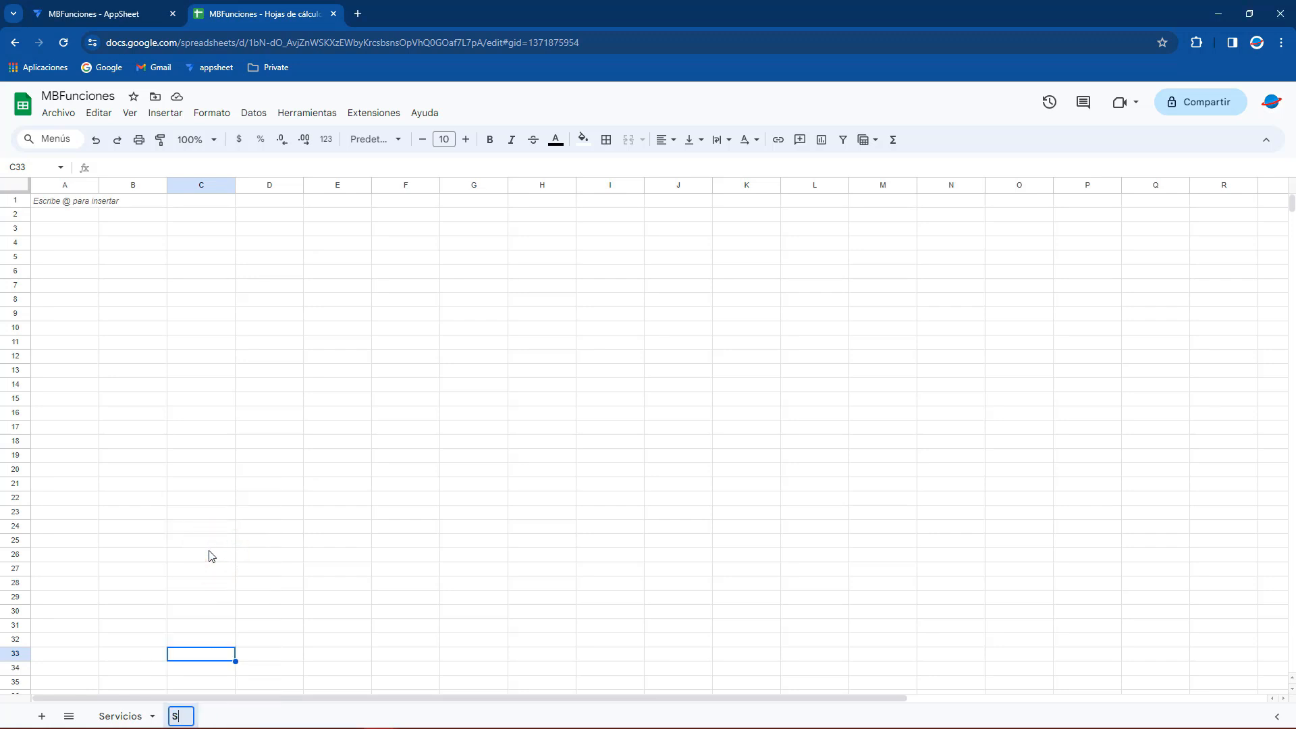
type("erviciosInfo")
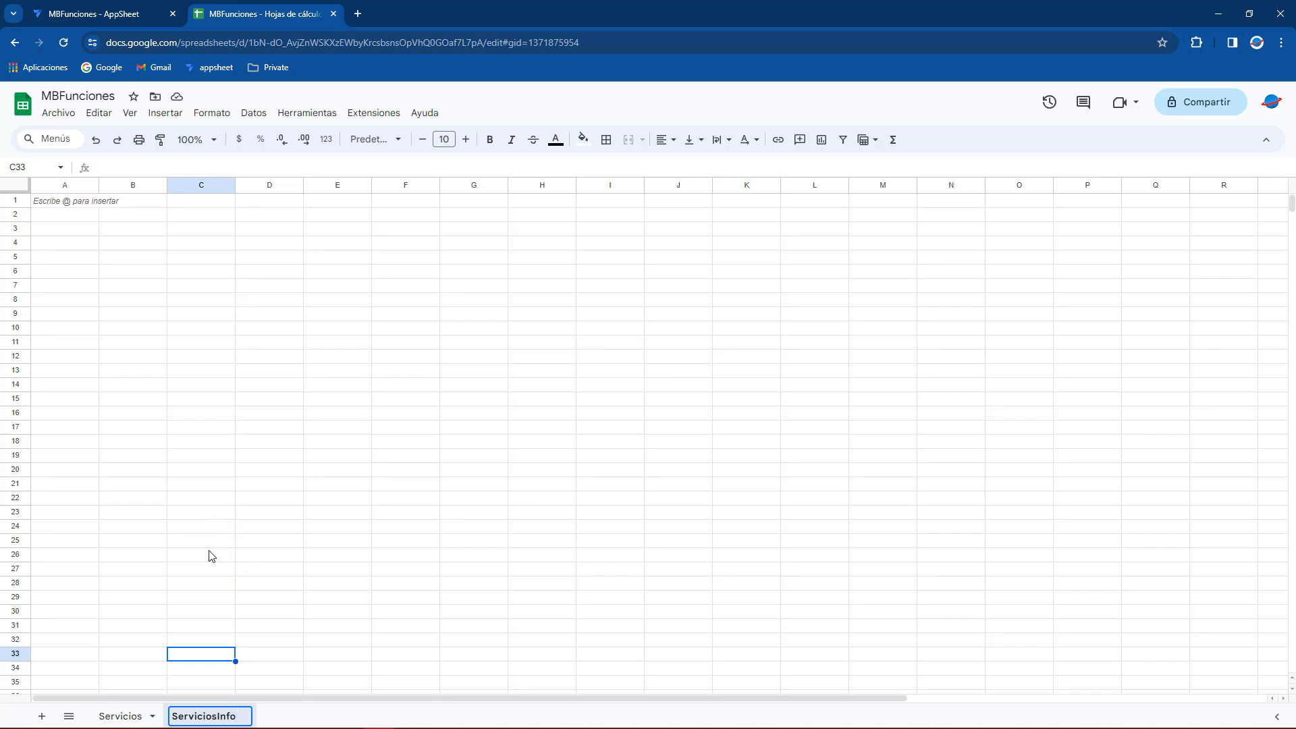
left_click(211, 555)
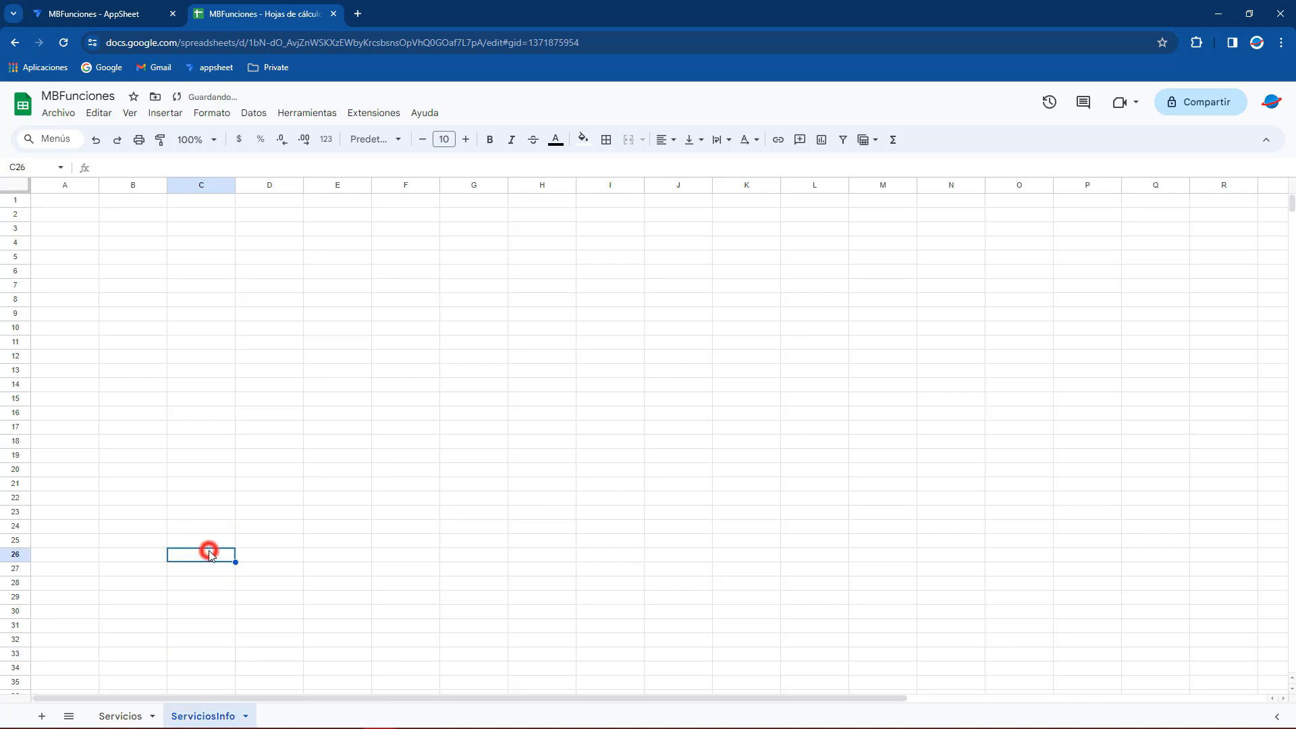
Step: Enter the column header InformacionID in cell A1 of the ServiciosInfo sheet
left_click(57, 202)
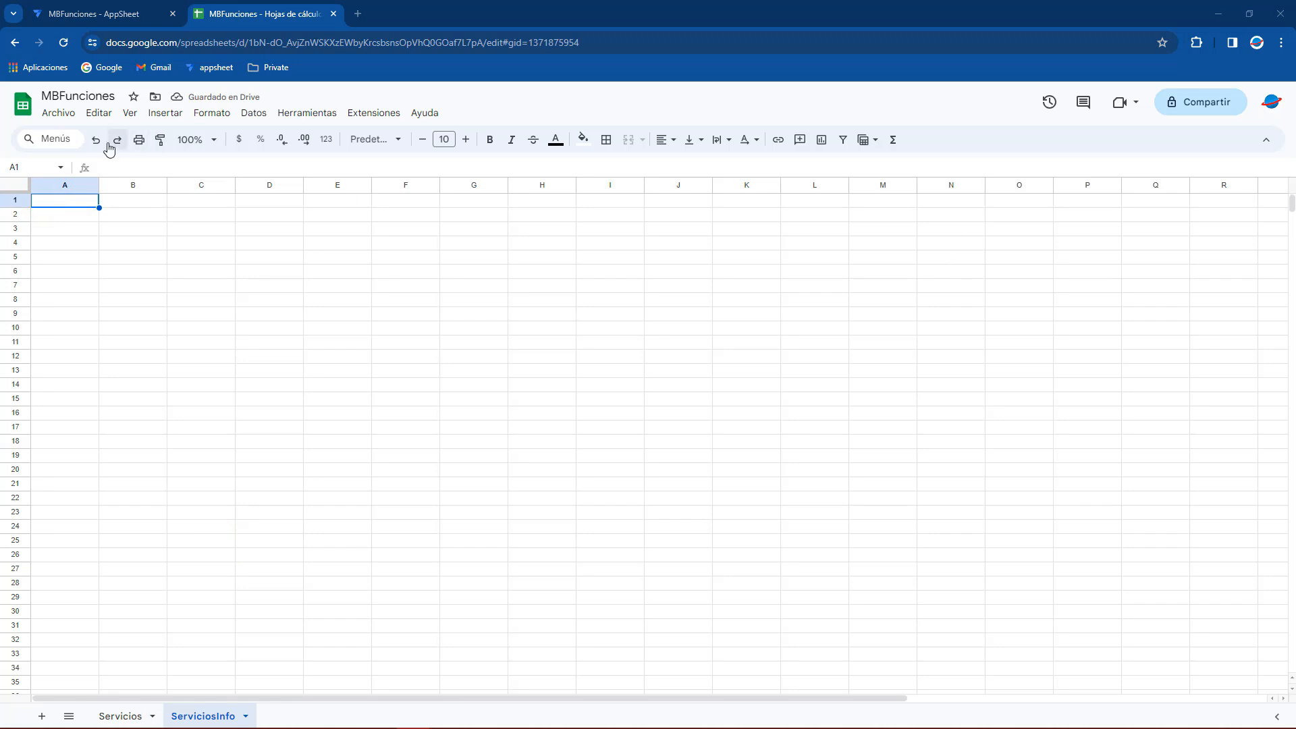
left_click(60, 205)
type("Indor")
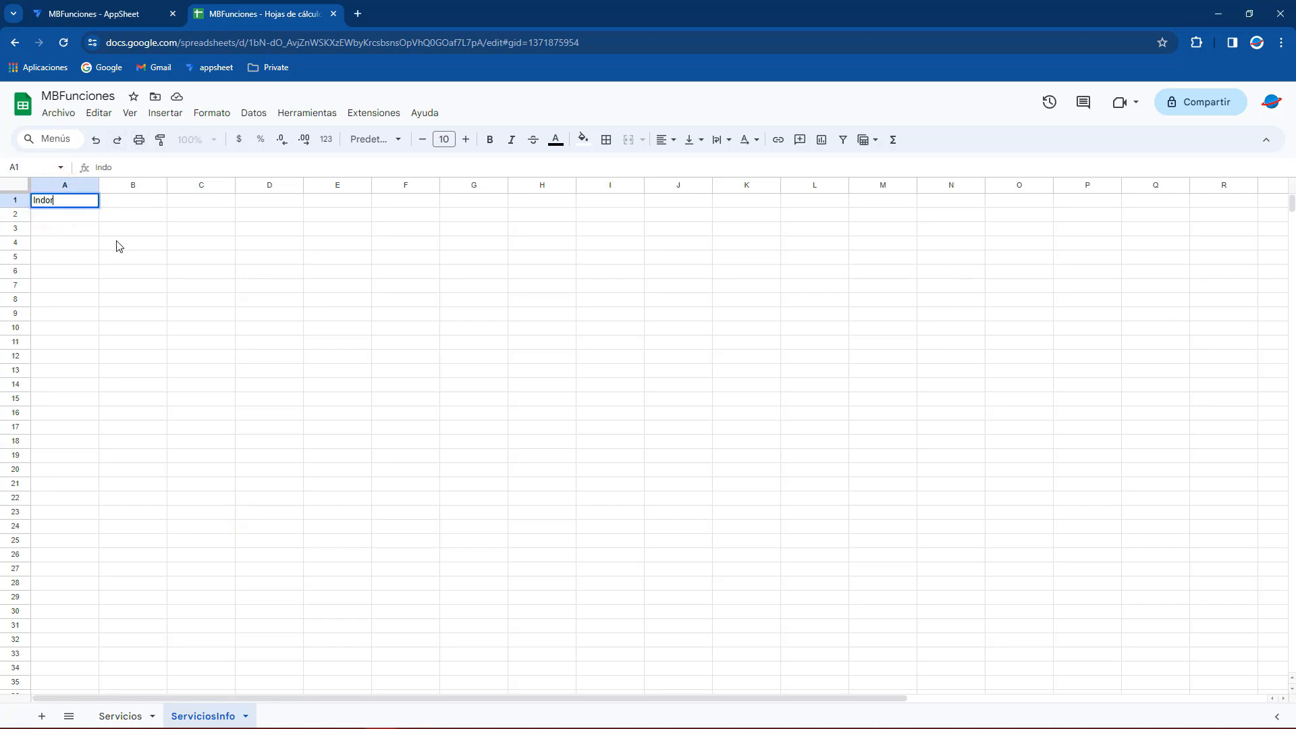
type("form")
left_click(117, 244)
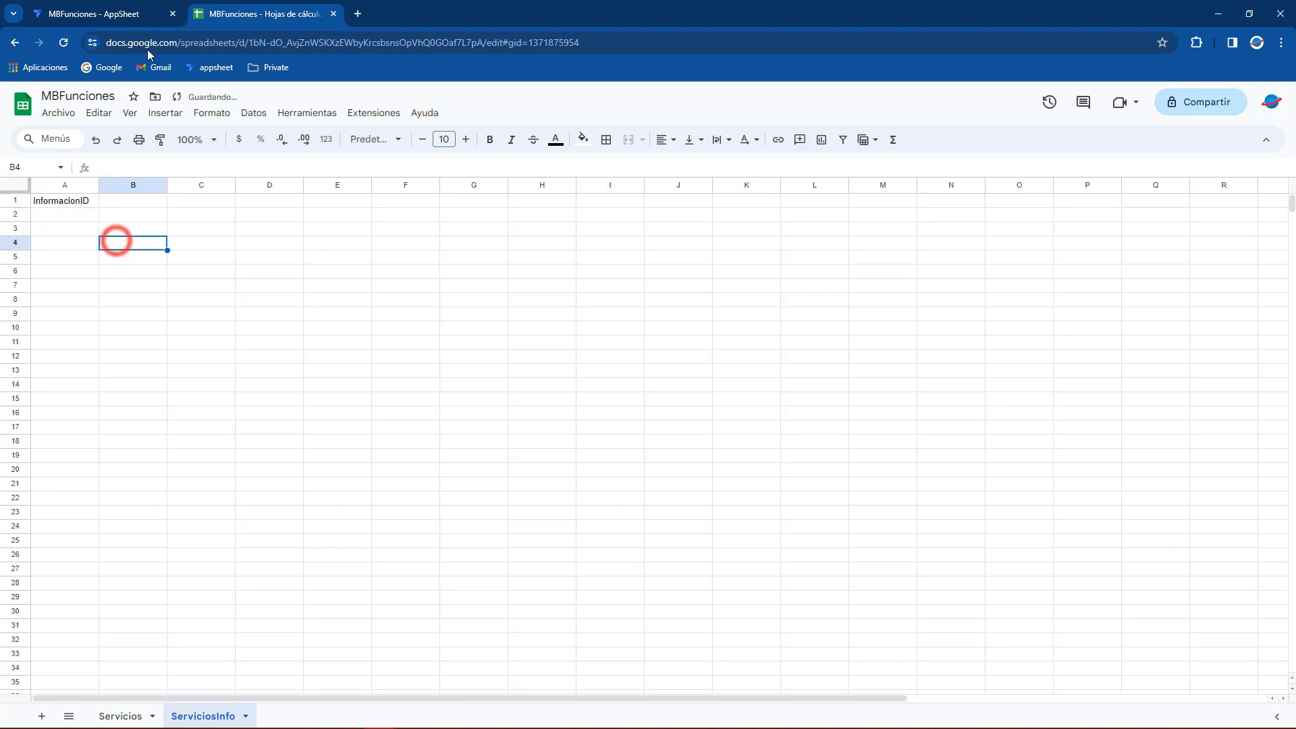
Step: In the AppSheet app, add the ServiciosInfo sheet of the MBFunciones spreadsheet as a table and check its InformacionID column settings
left_click(108, 13)
left_click(178, 135)
left_click(557, 216)
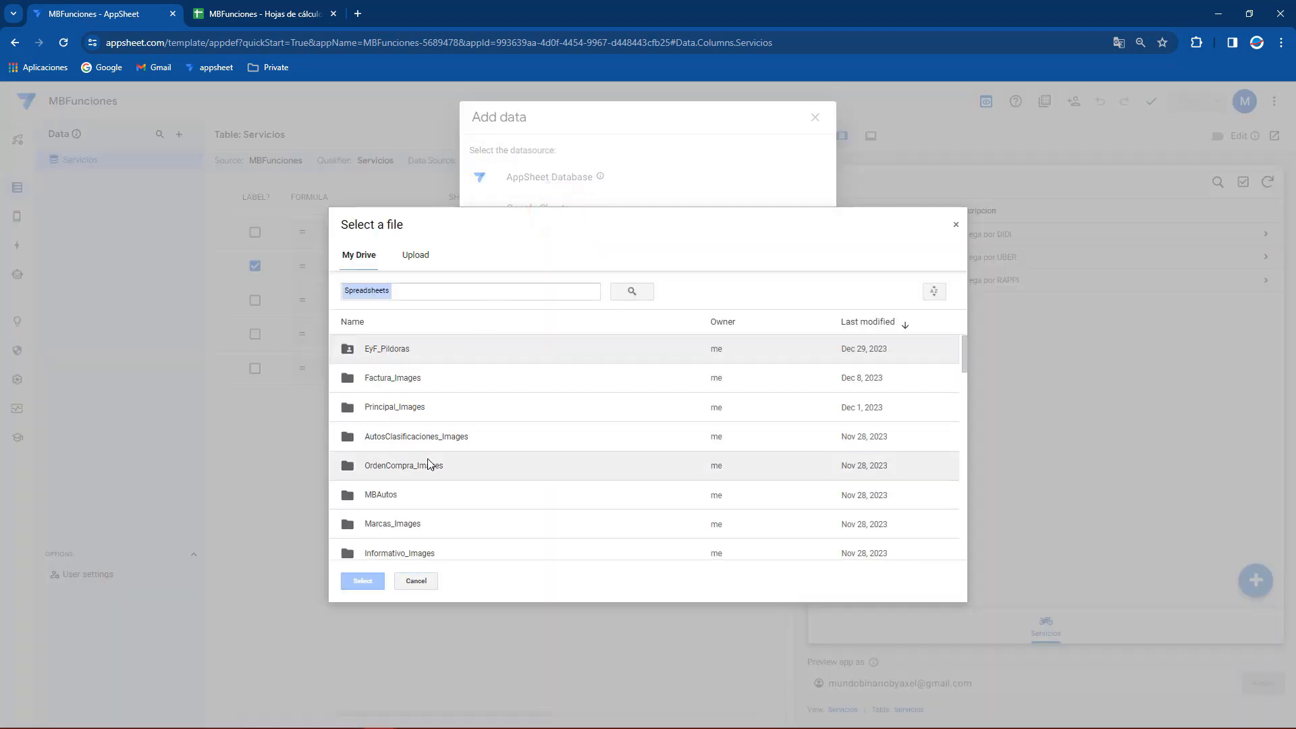
scroll(412, 479, "down", 2)
scroll(408, 486, "down", 5)
left_click(386, 440)
left_click(386, 442)
left_click(677, 223)
left_click(645, 258)
left_click(790, 334)
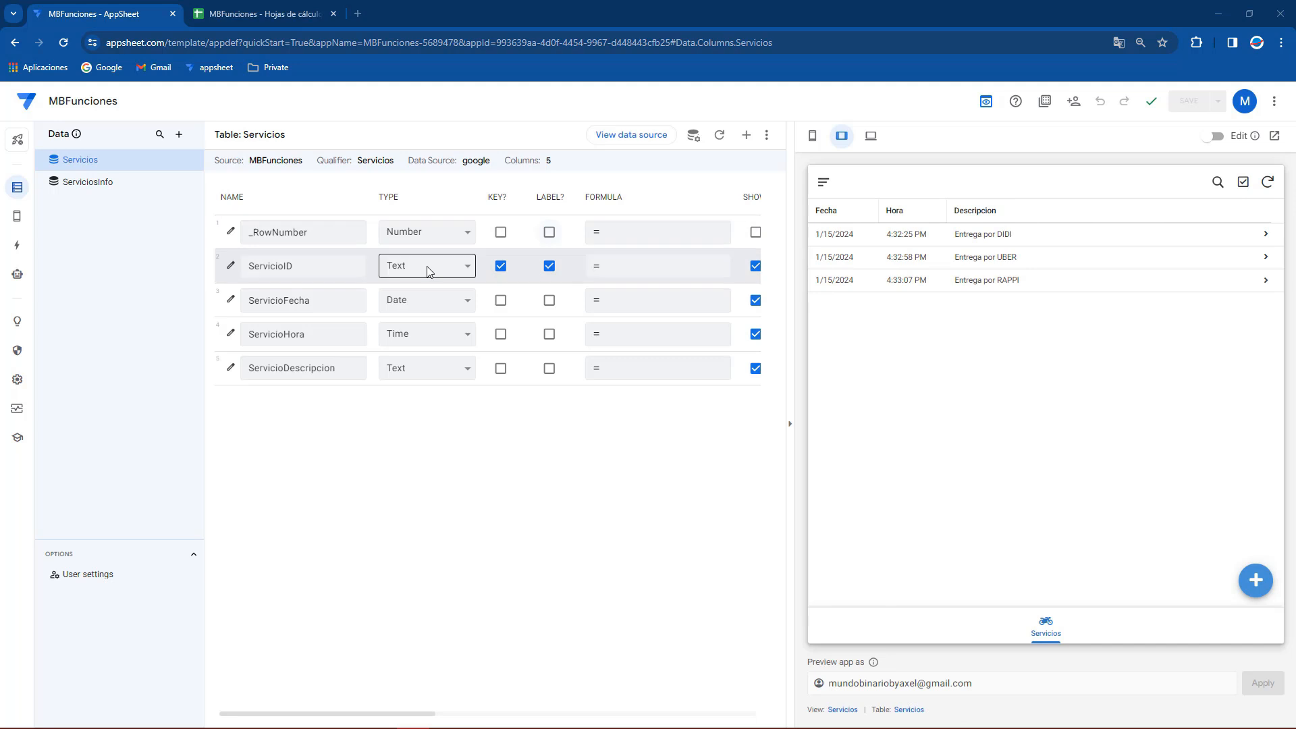
left_click(119, 184)
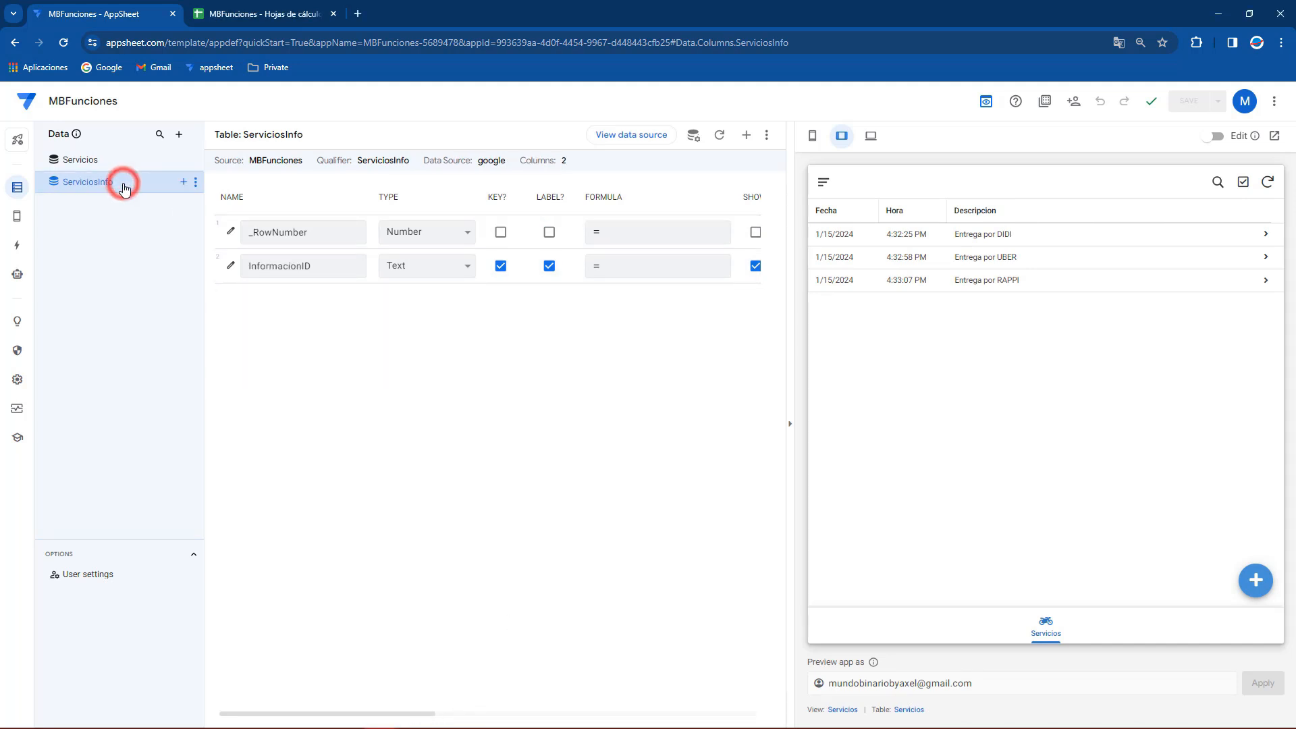
left_click(439, 713)
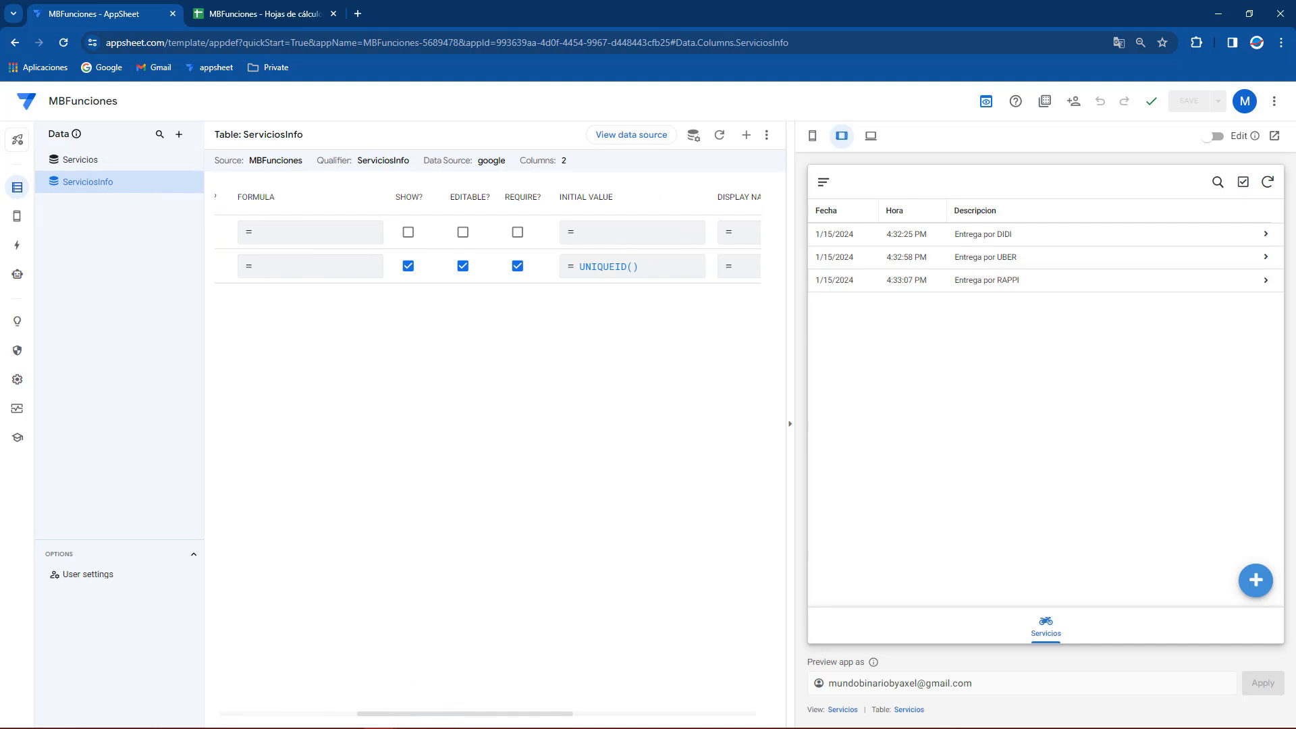
Step: Switch to the spreadsheet and enter 1 as the InformacionID value in cell A2 of ServiciosInfo
left_click(297, 14)
left_click(83, 214)
type("1")
key("Return")
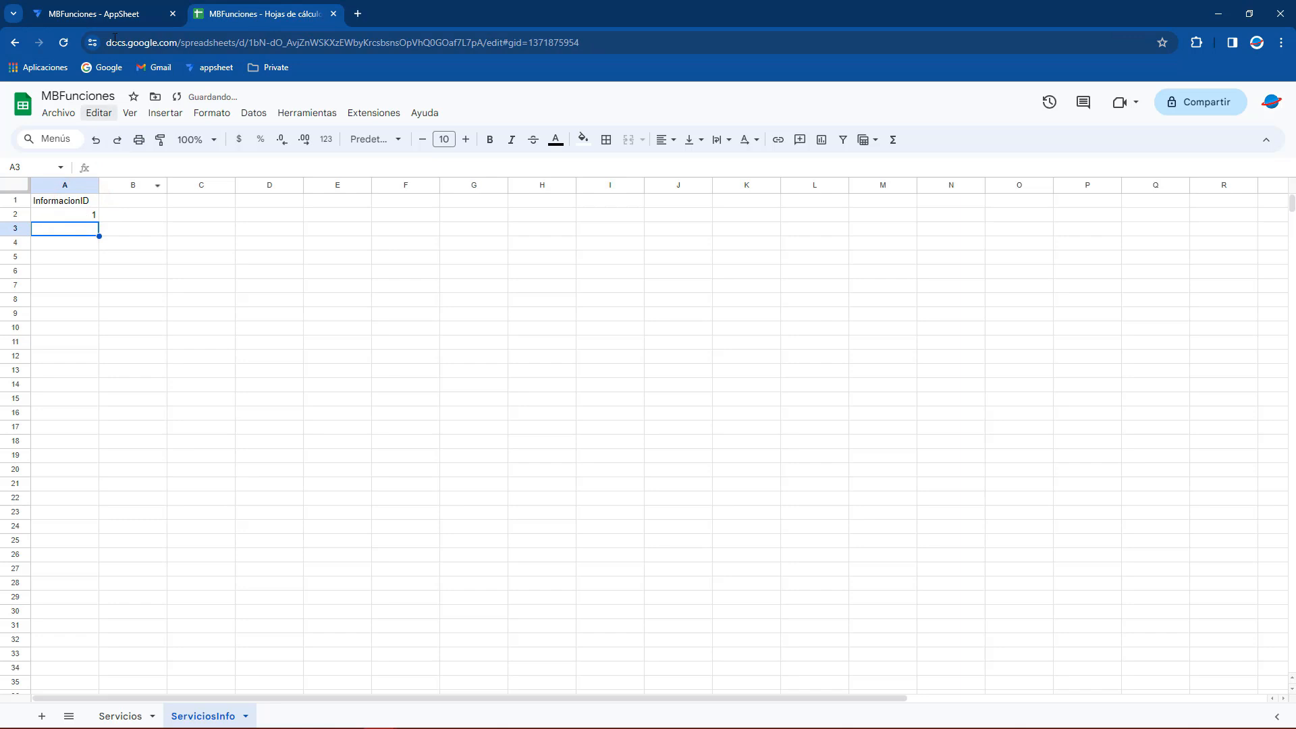
Step: Back in AppSheet, clear the initial value formula of the InformacionID column and save the app
left_click(101, 14)
left_click(643, 271)
left_click(503, 207)
left_click(539, 202)
left_click_drag(533, 197, 372, 196)
key("BackSpace")
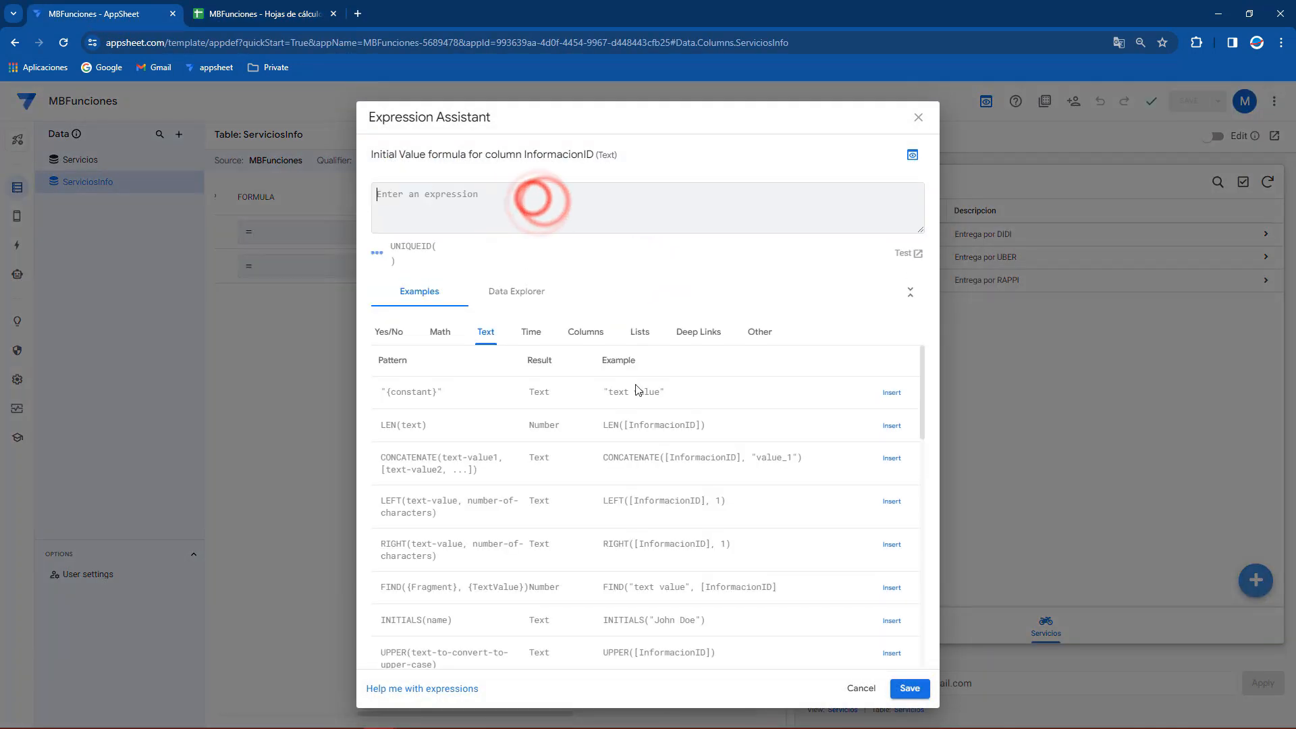
left_click(910, 688)
left_click(1192, 102)
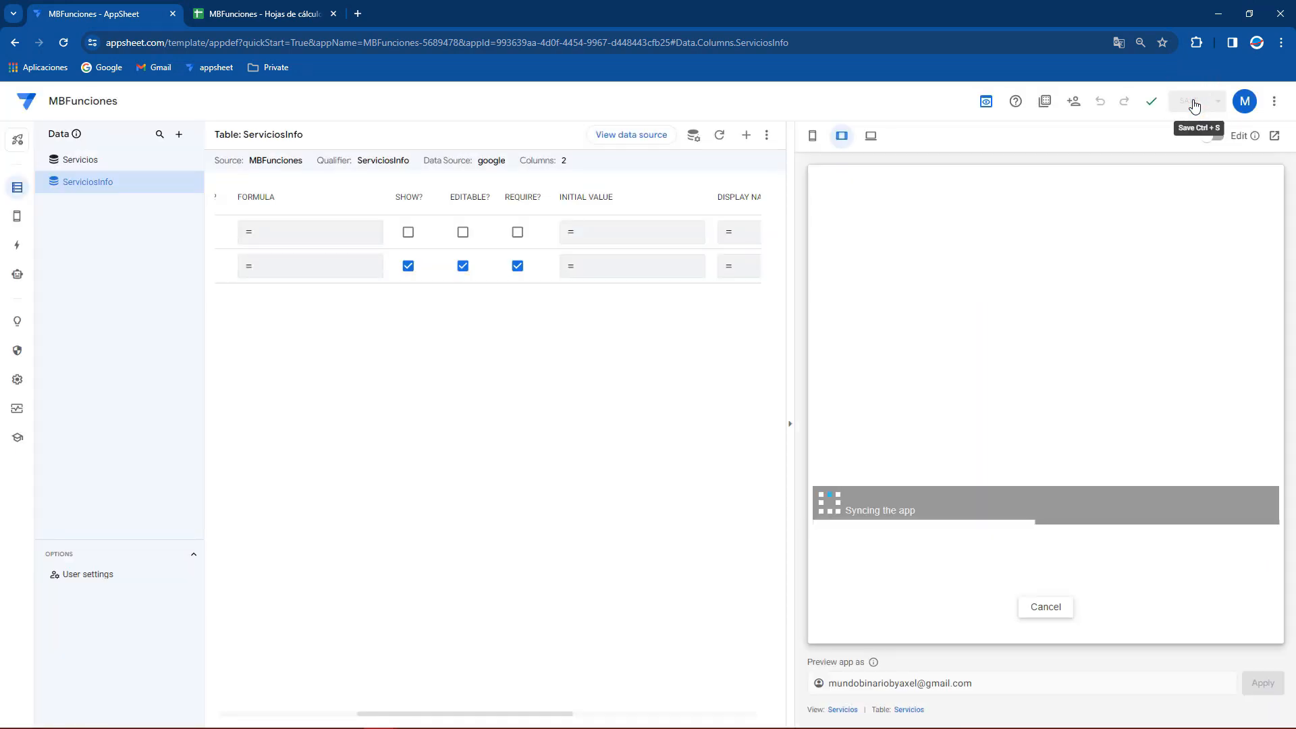
Step: Set the view type of the ServiciosInfo view to detail
left_click(363, 714)
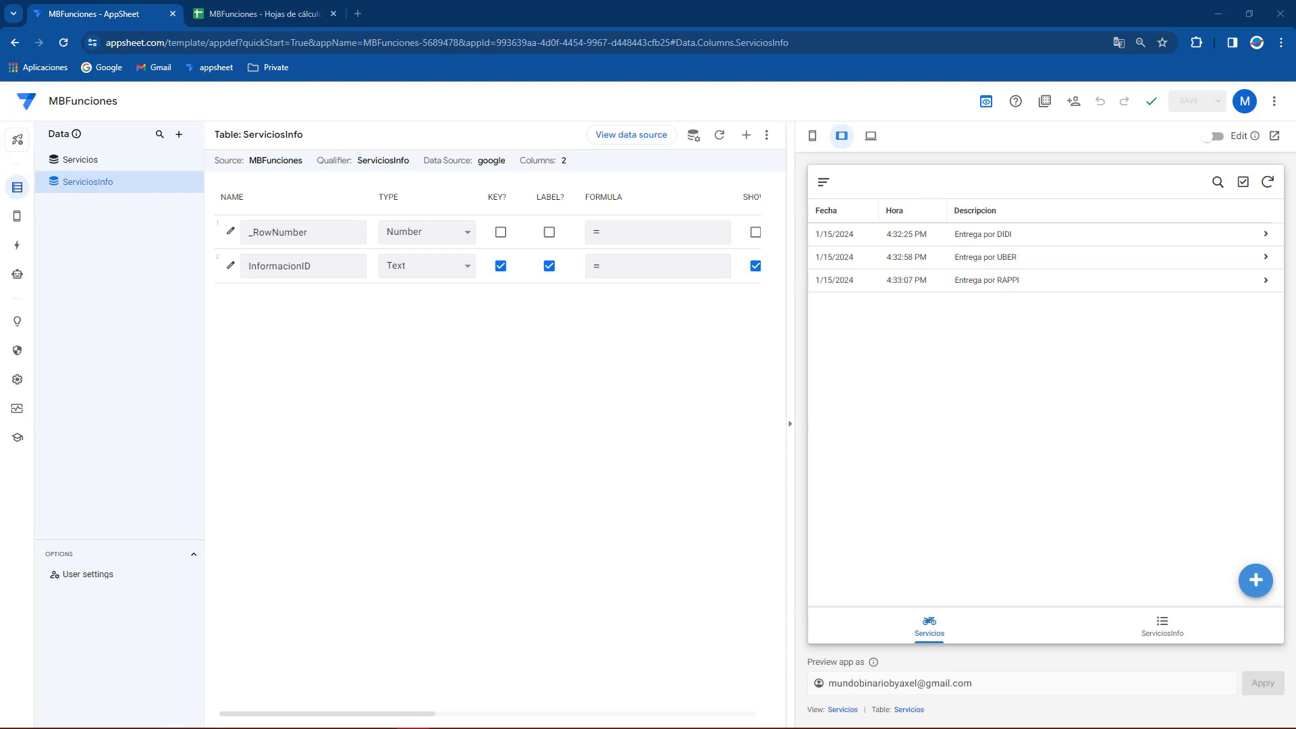
left_click(78, 217)
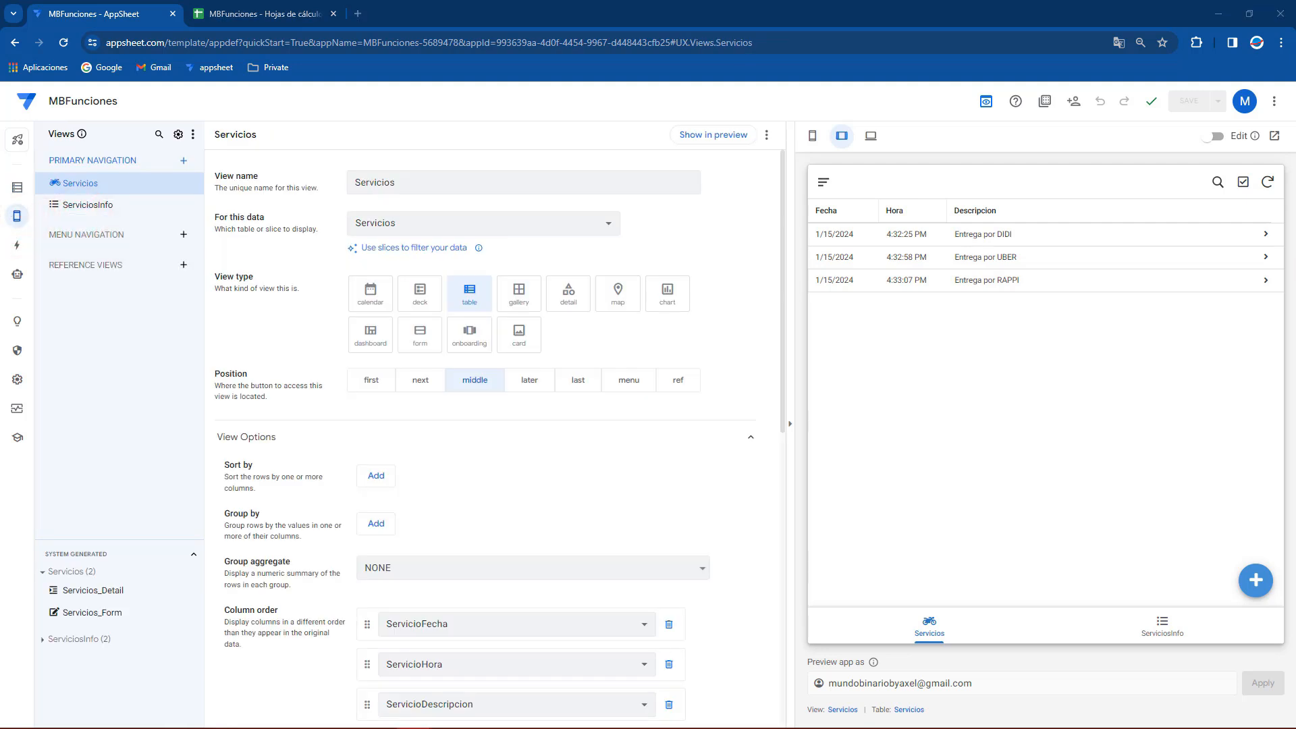
left_click(119, 206)
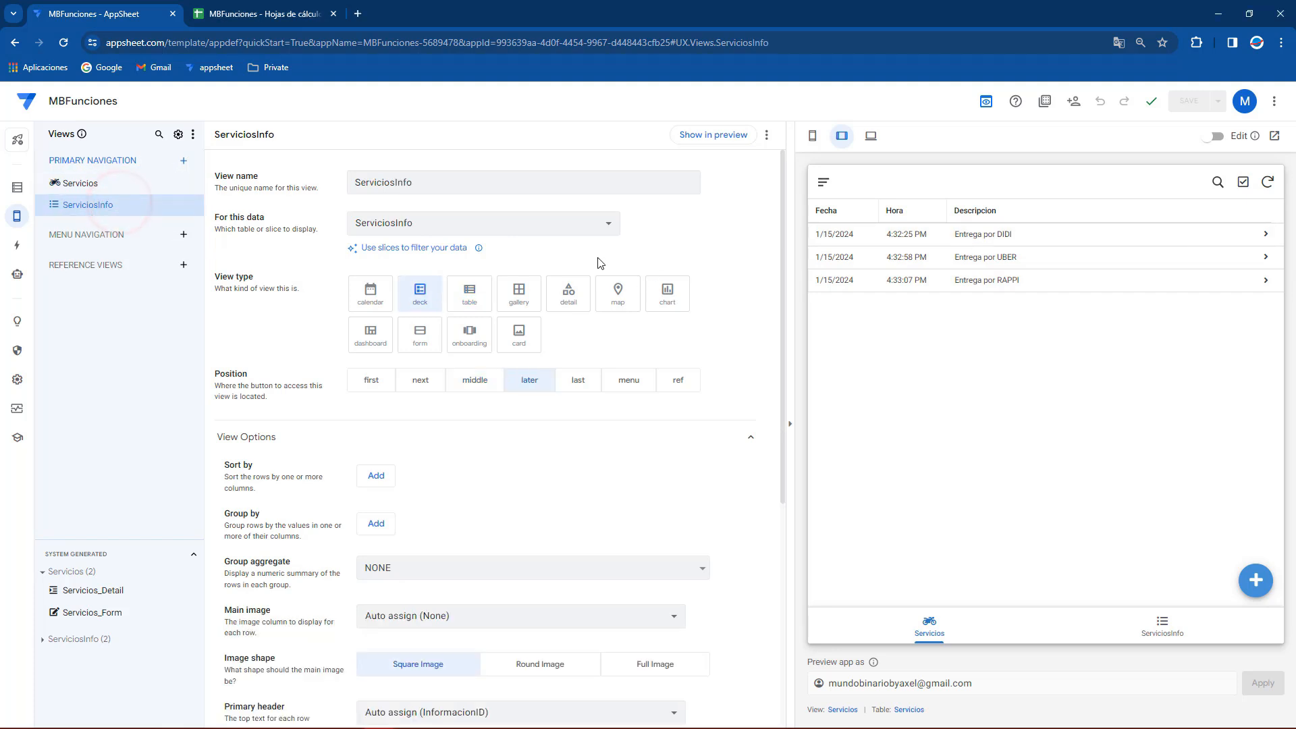
left_click(575, 297)
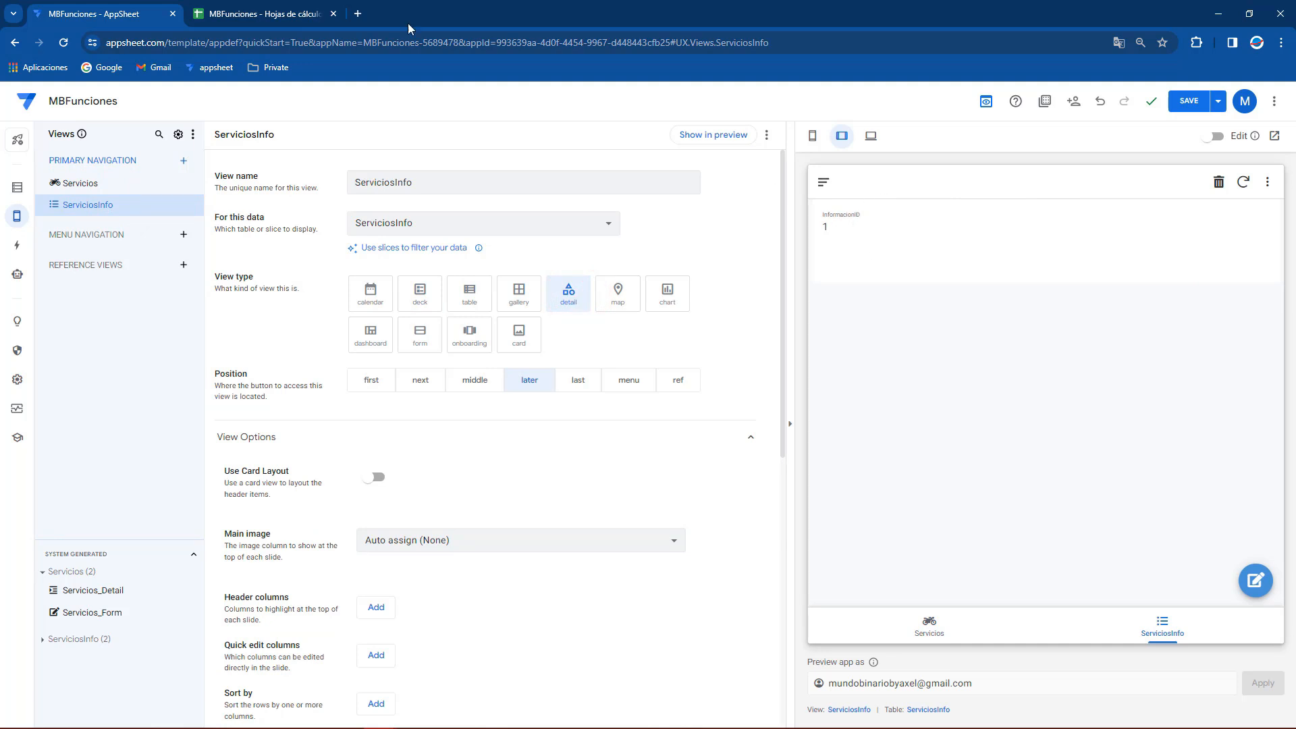
Step: Check the InformacionID record in cell A2 of the spreadsheet against the app's detail view
left_click(304, 14)
left_click(91, 214)
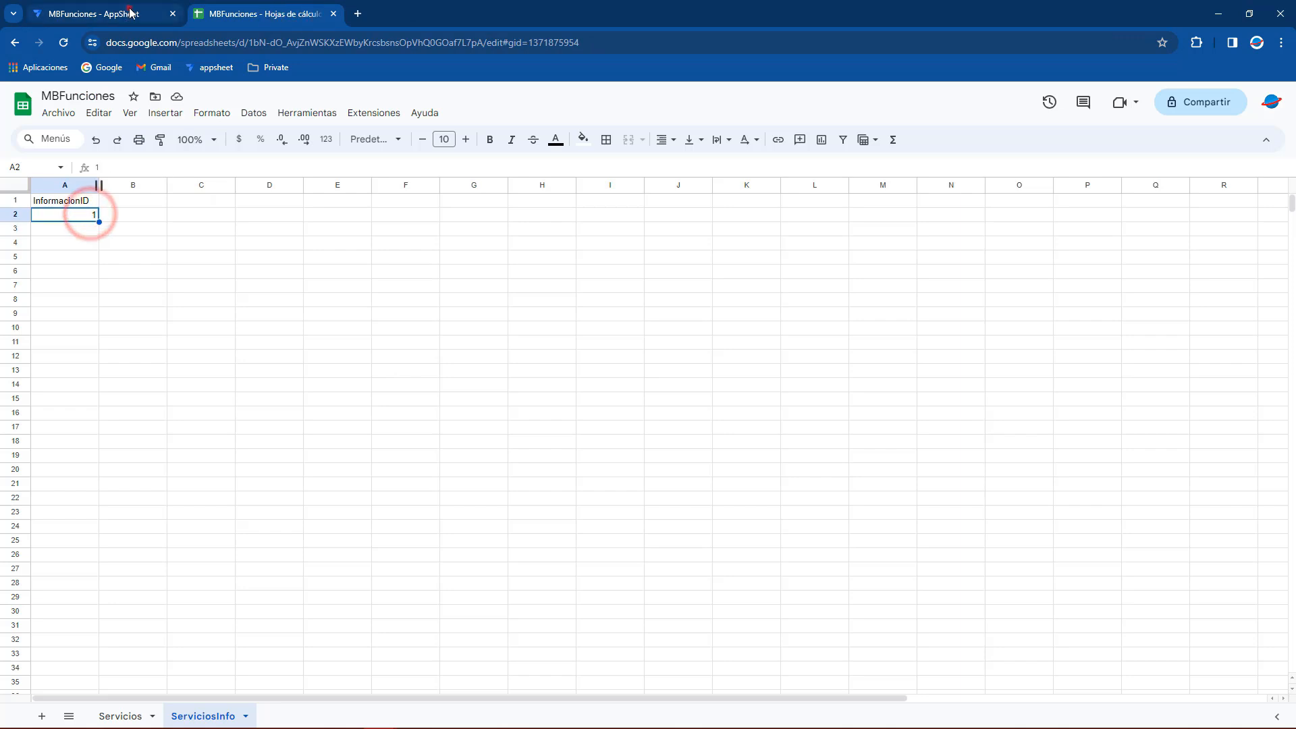
left_click(131, 13)
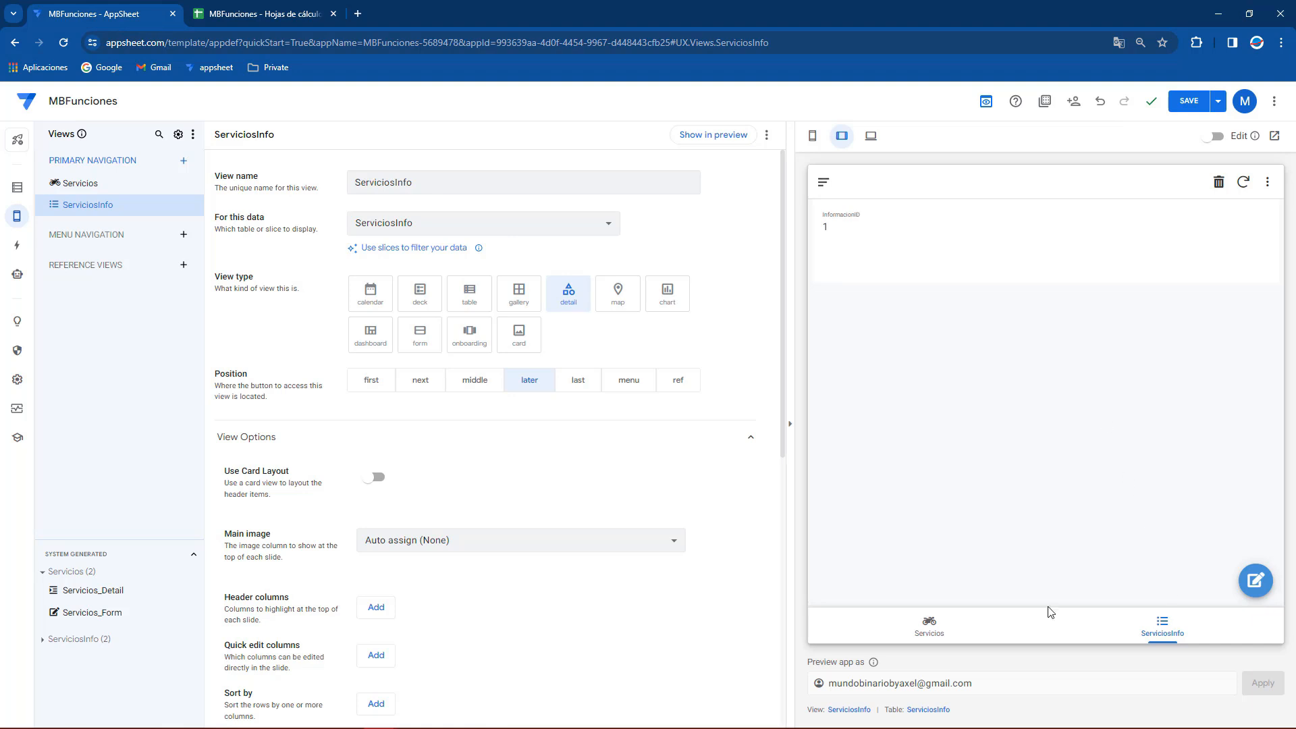
Step: Search the ServiciosInfo view's icons for "info" and assign the solid circled information icon
left_click(849, 710)
scroll(454, 509, "down", 5)
scroll(419, 545, "down", 3)
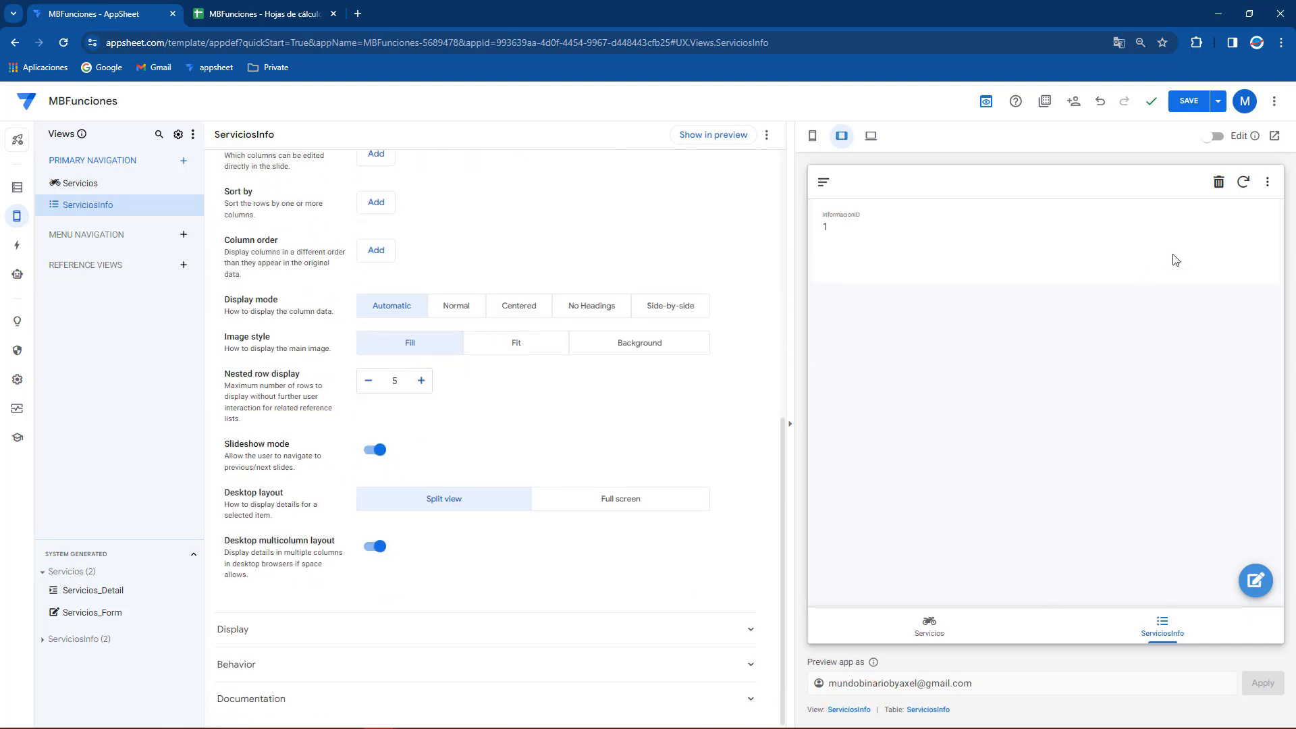
left_click(252, 629)
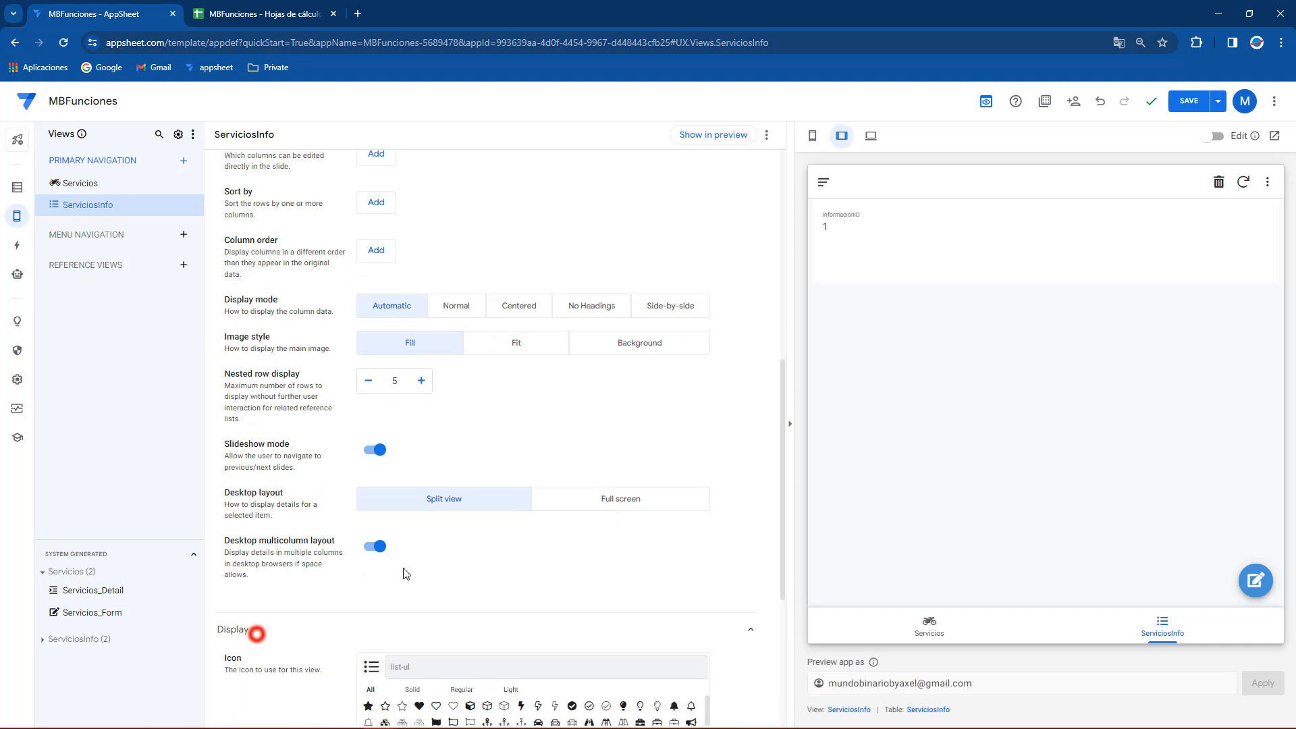
scroll(251, 631, "down", 1)
left_click(416, 597)
type("info")
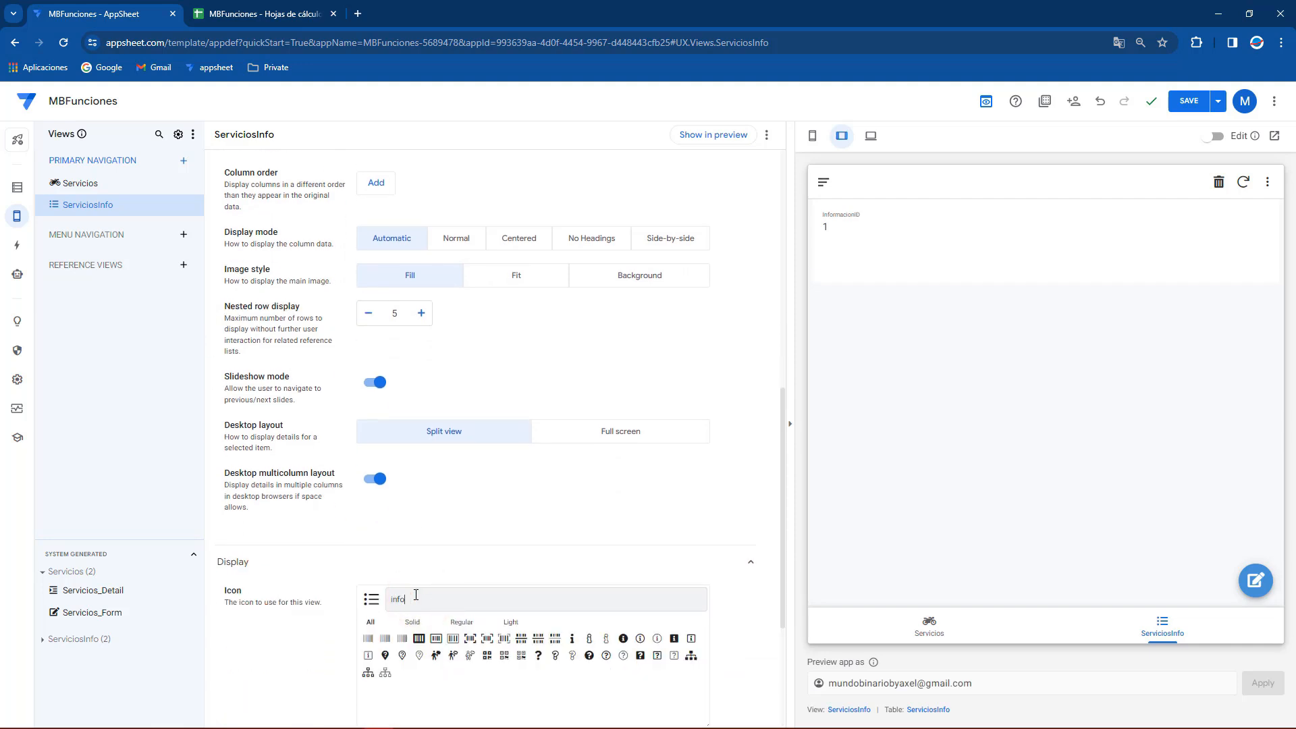
left_click(623, 638)
Step: Set the ServiciosInfo view's display name to Info and save the app
scroll(623, 638, "down", 4)
left_click(398, 555)
type("Info")
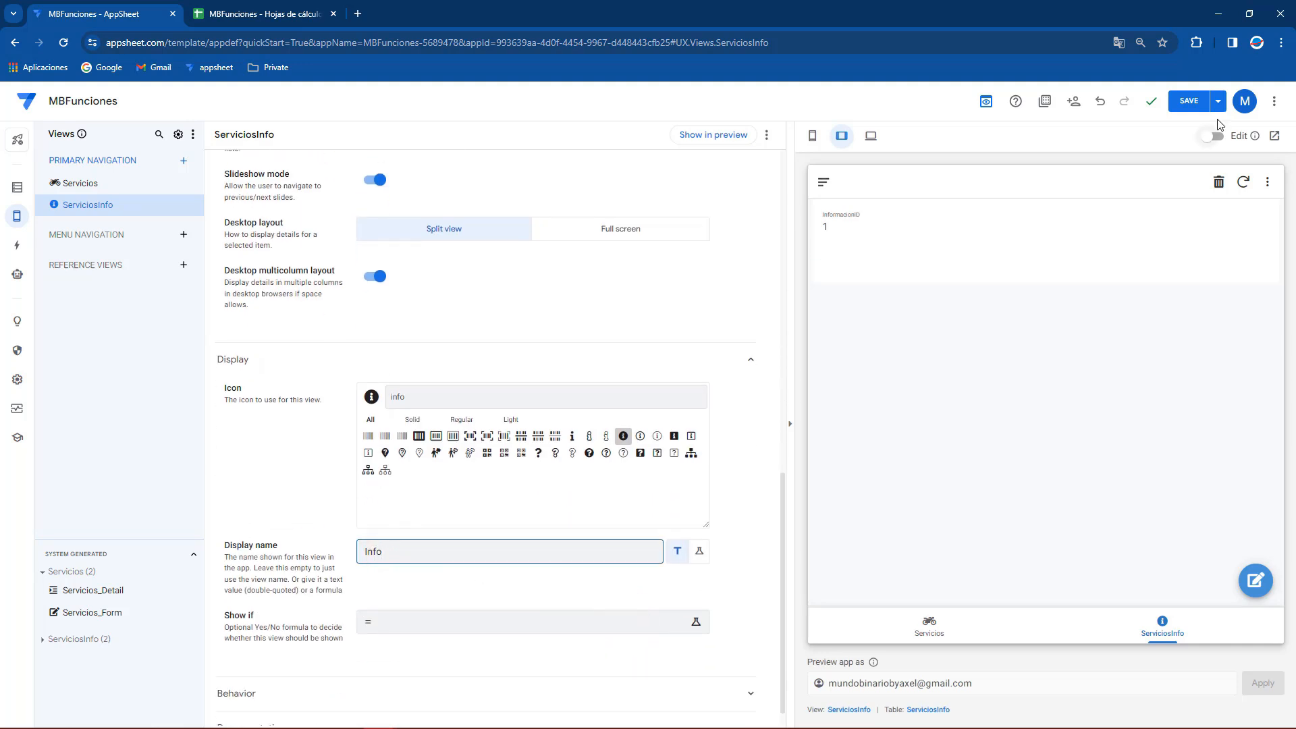
left_click(1188, 101)
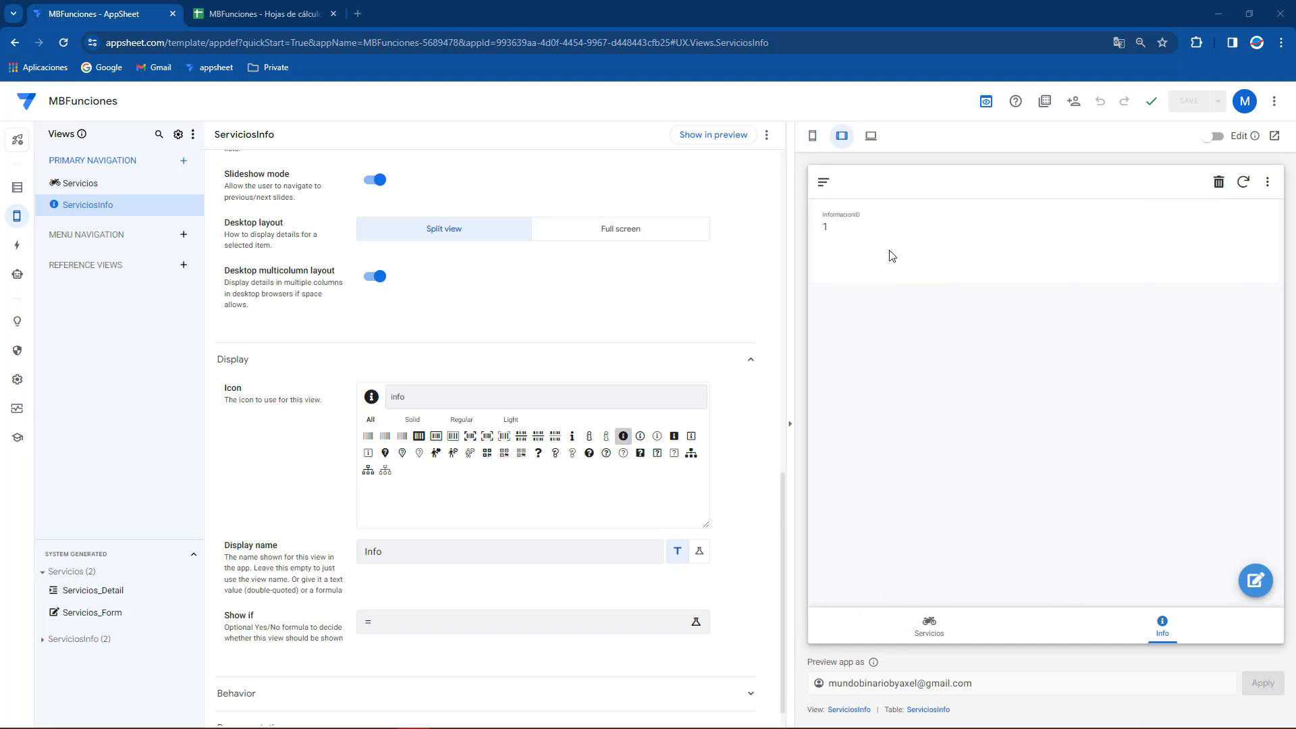
Step: Set the ServiciosInfo view's display mode to Side-by-side
scroll(664, 364, "up", 6)
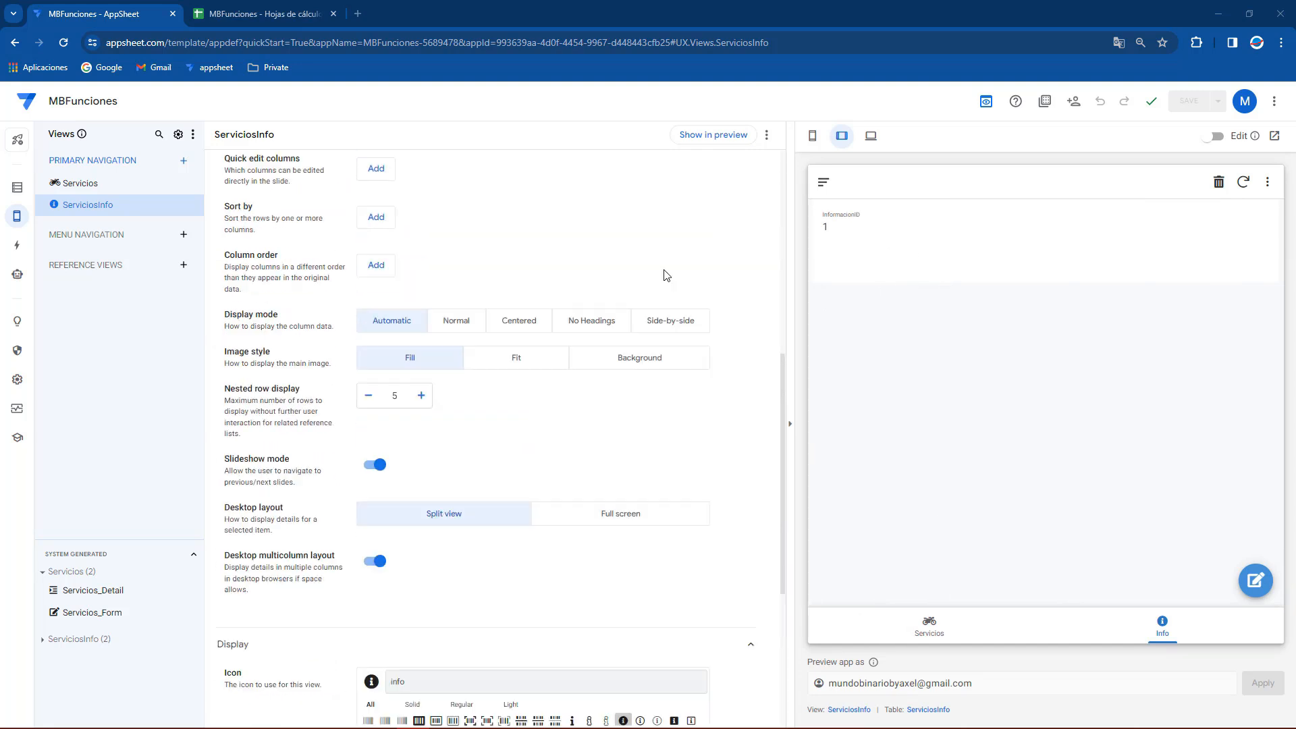
left_click(668, 445)
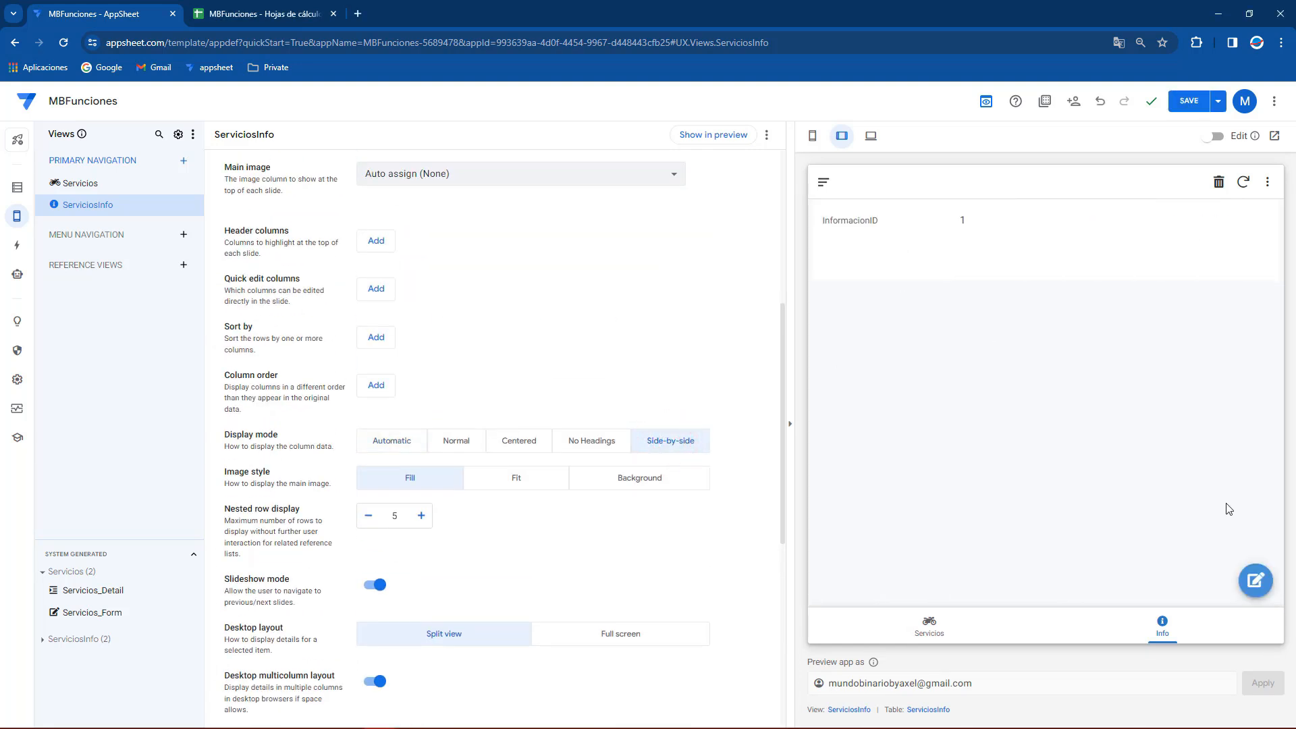
Step: Add a virtual column named PrimerServicioVirtual to the ServiciosInfo table
left_click(928, 709)
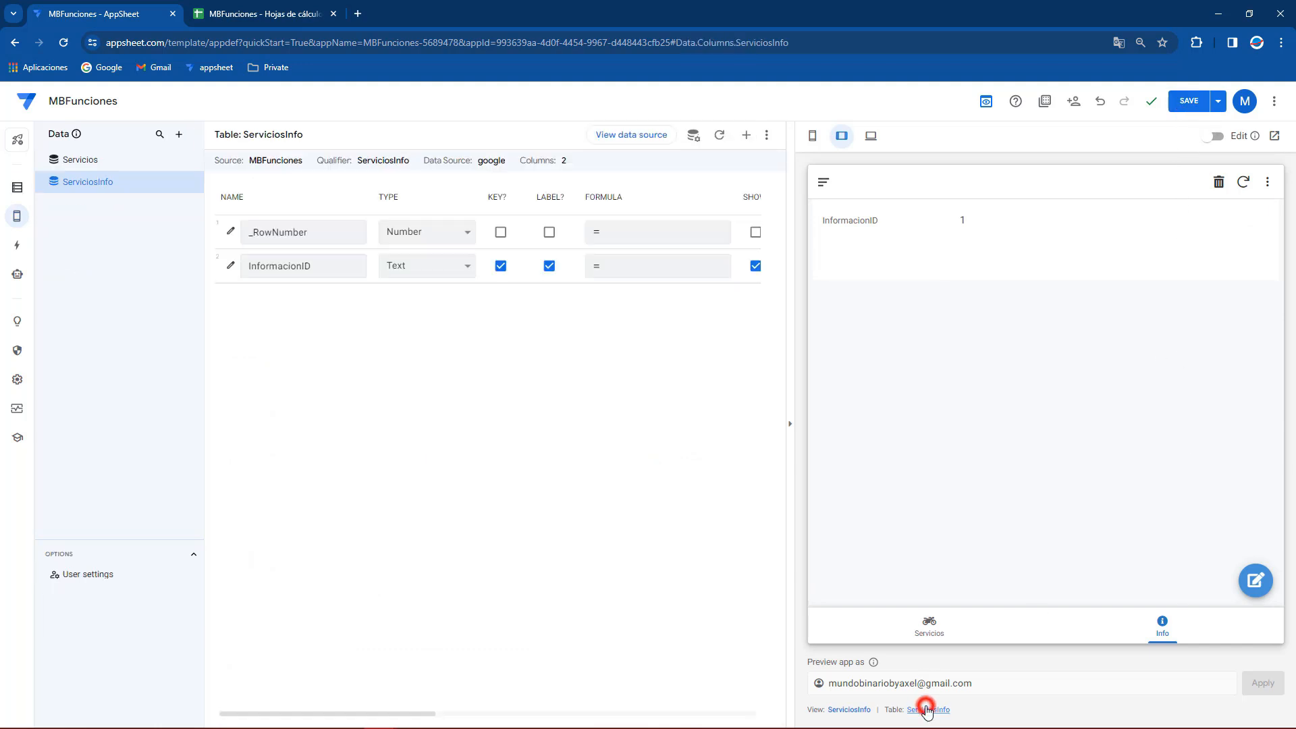
left_click(747, 136)
left_click(687, 202)
triple_click(686, 202)
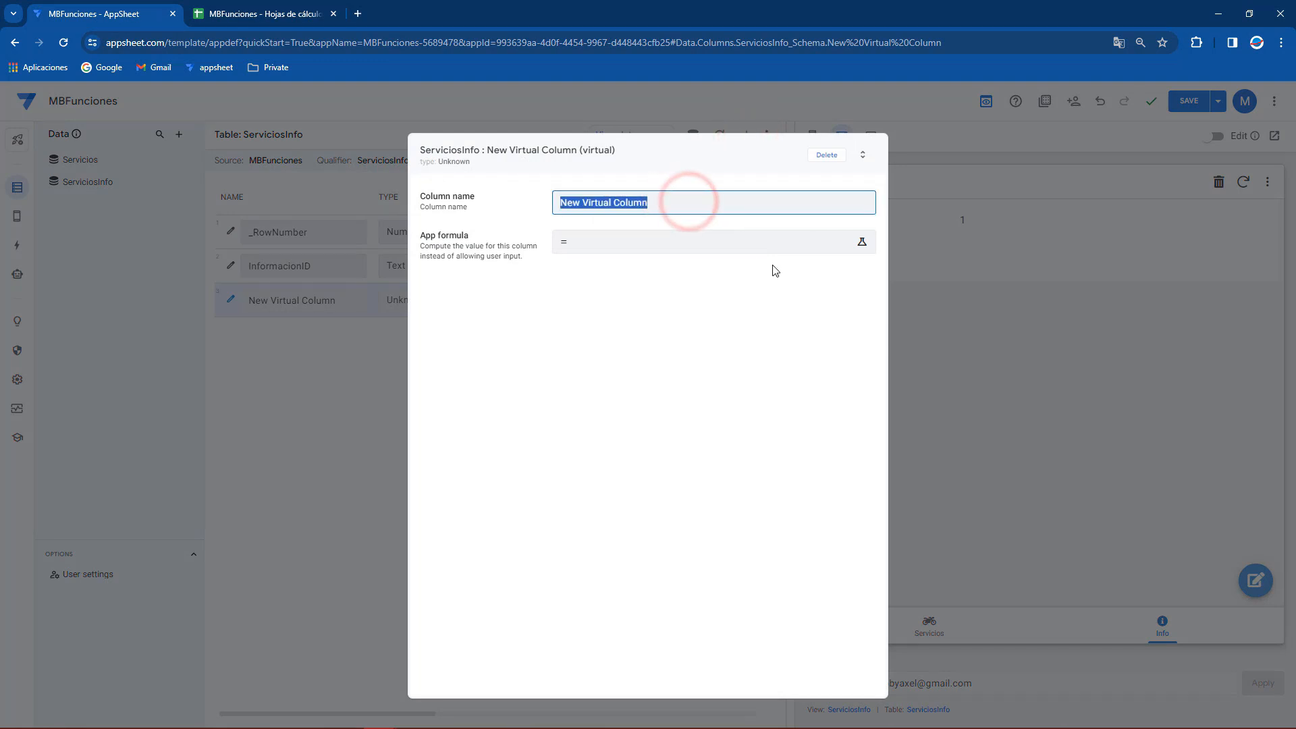
type("PrimerRe")
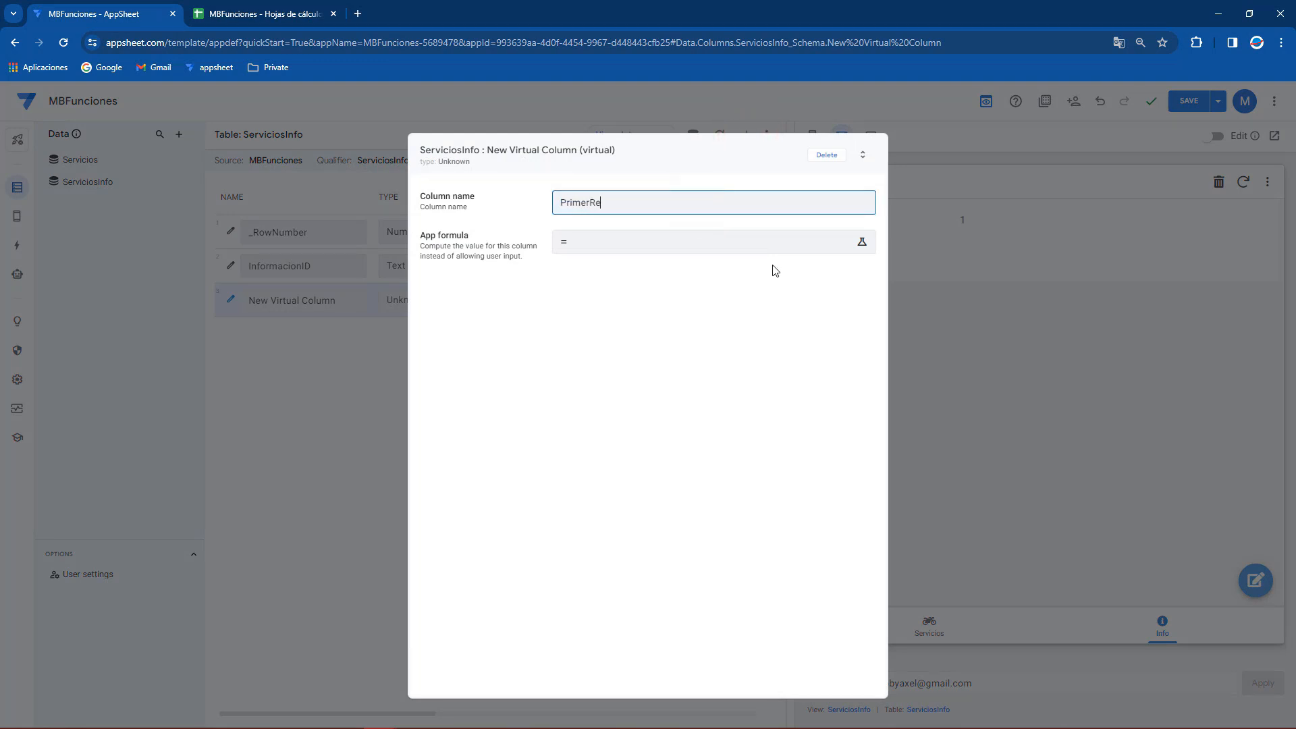
type("gistro")
left_click_drag(646, 204, 589, 207)
type("s")
Step: Start PrimerServicioVirtual's app formula as a MINROW expression with "Servicios" as the dataset
left_click(598, 241)
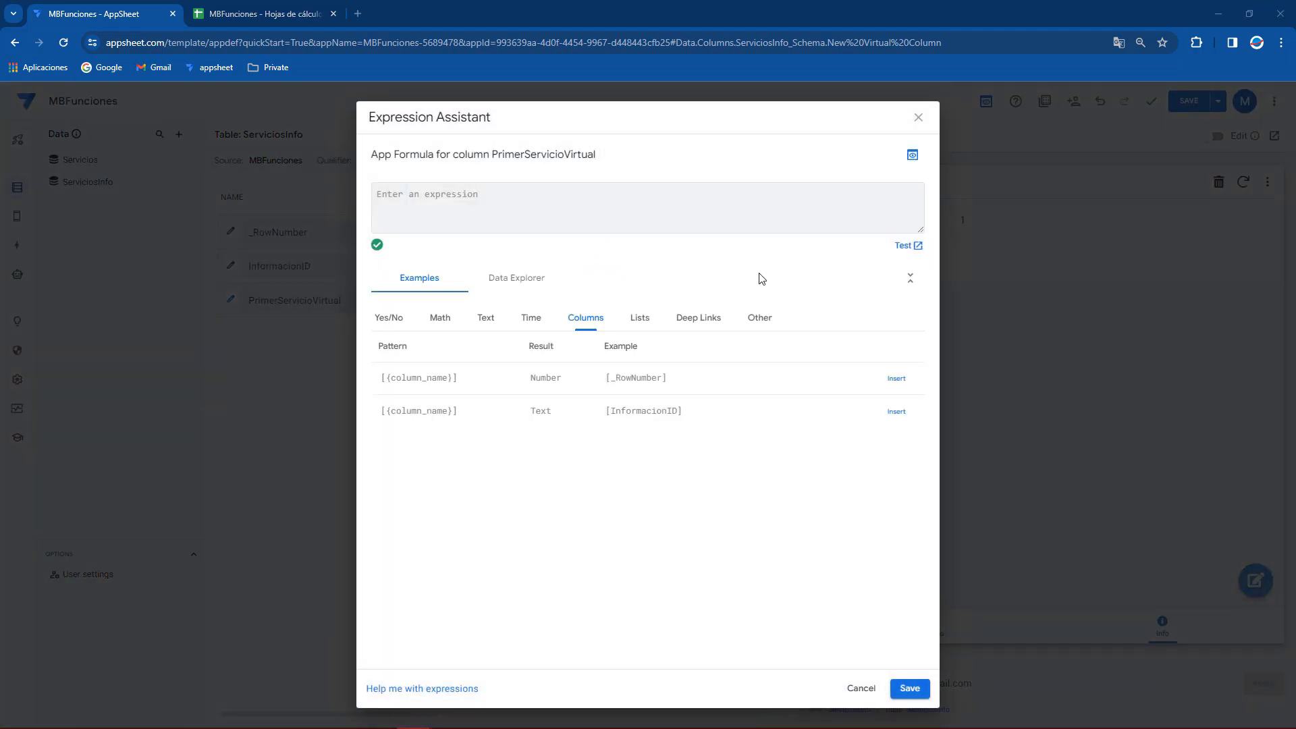
left_click(448, 208)
type("MINROW(")
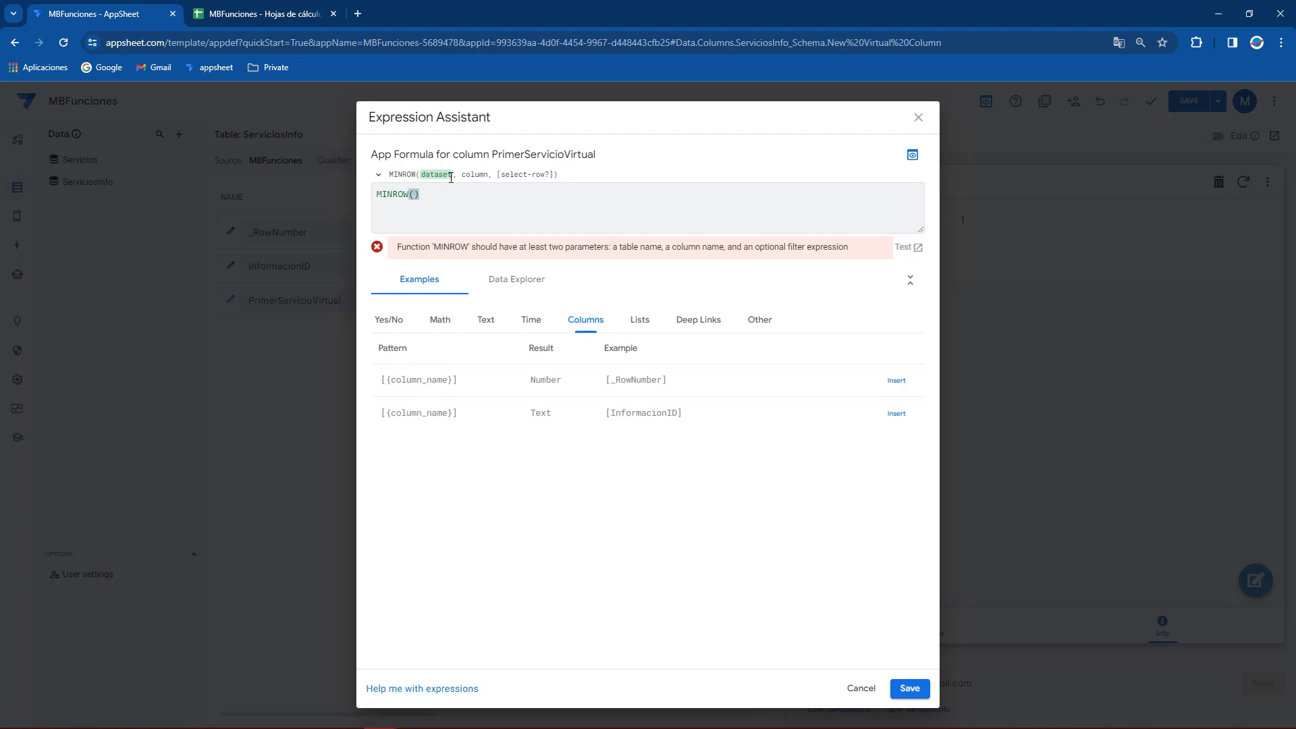
type("\"\"")
left_click(421, 193)
left_click(424, 193)
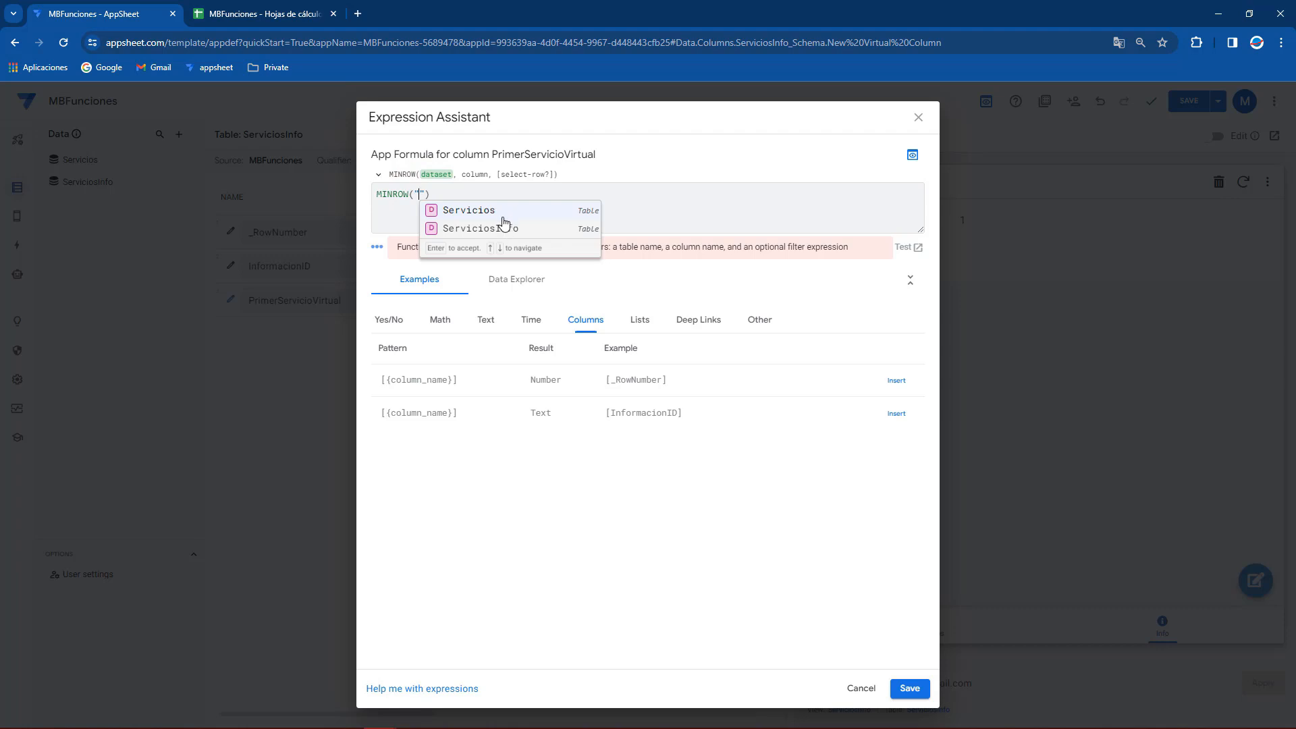
left_click(464, 210)
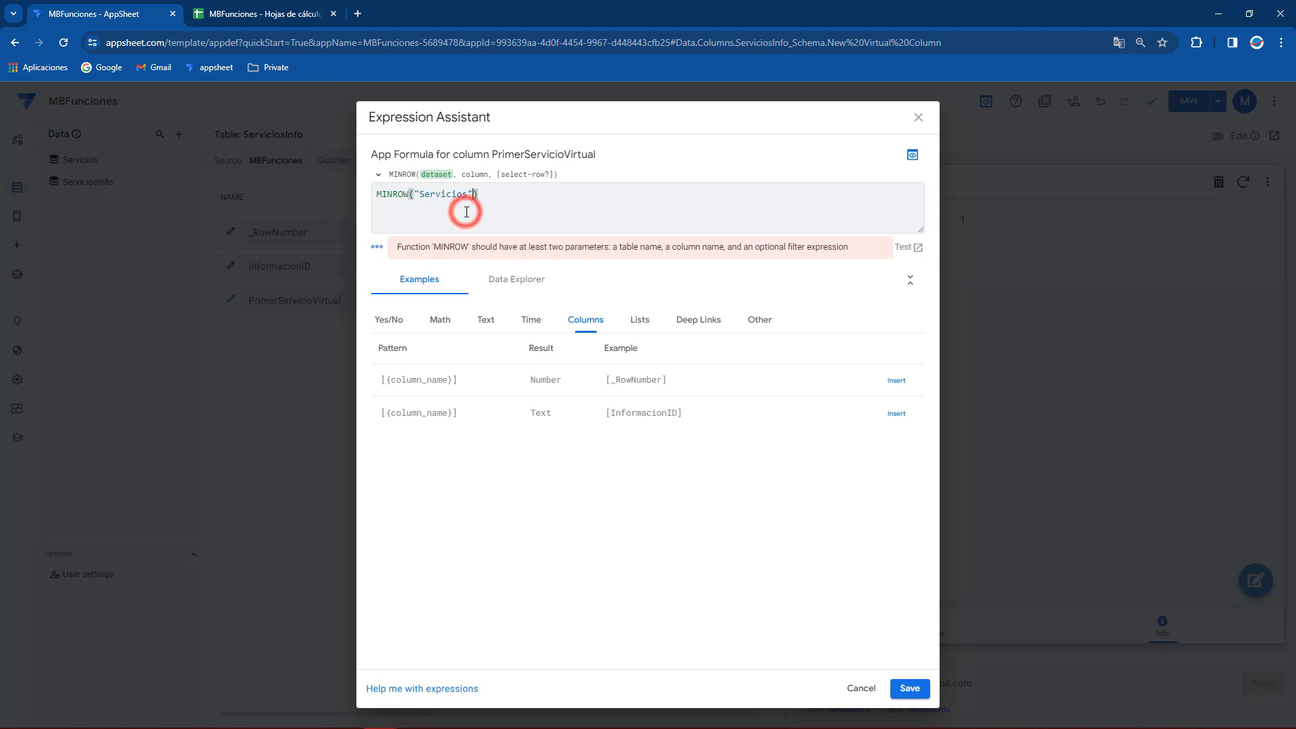
type(",")
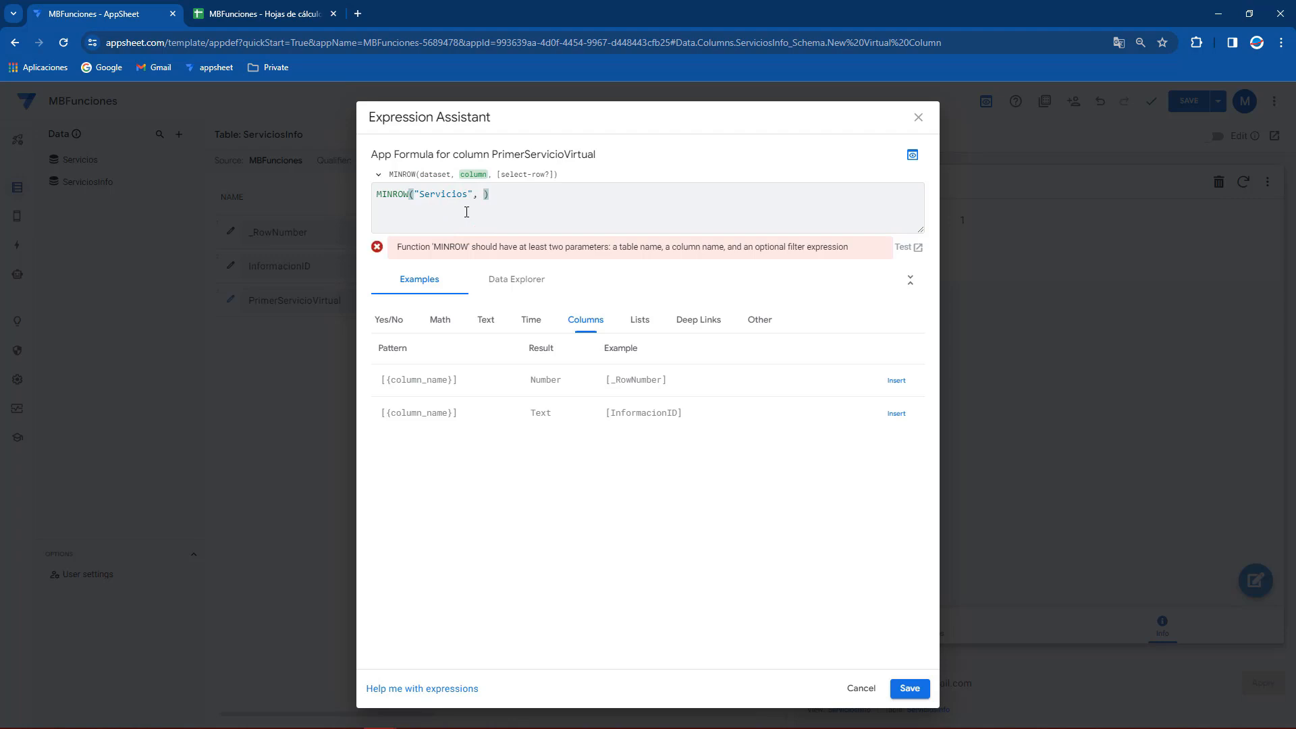
type("\"")
Step: Switch to Google Sheets and look up the ServicioHora column in the Servicios sheet for use in the formula
left_click(280, 16)
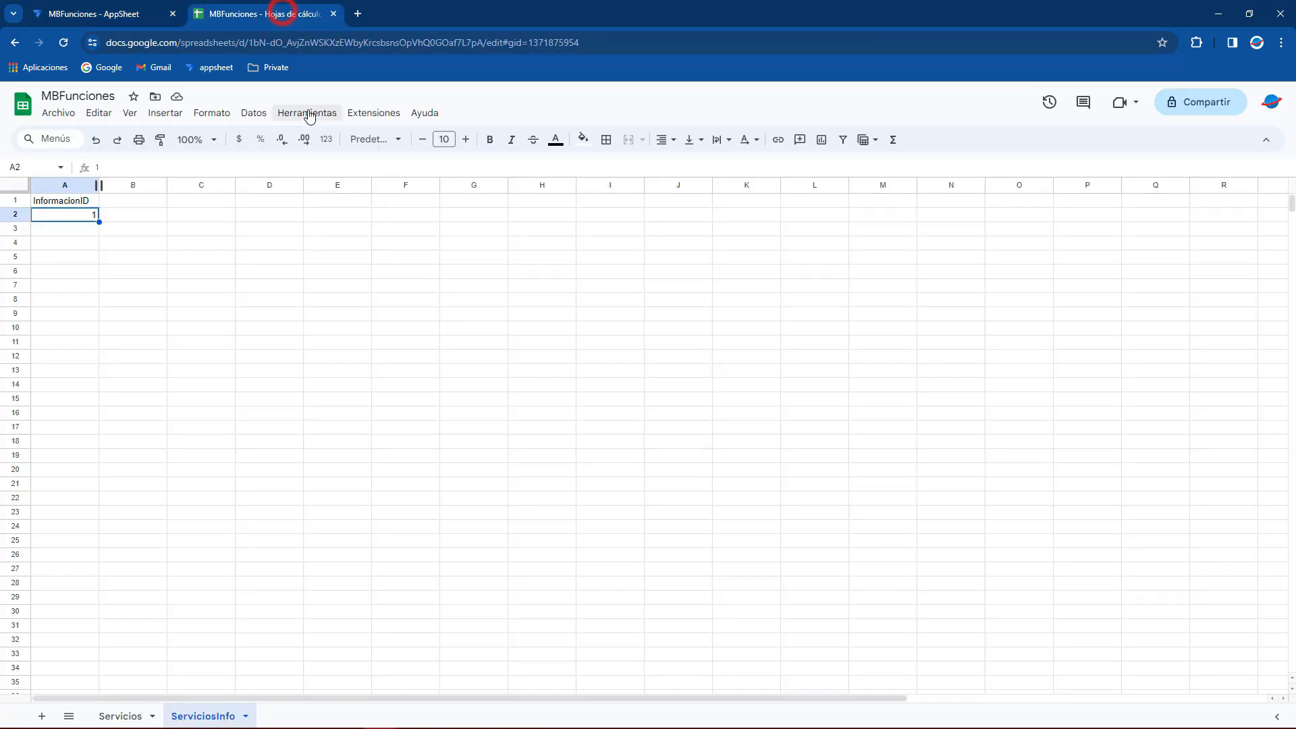
left_click(126, 715)
left_click(430, 271)
left_click(292, 185)
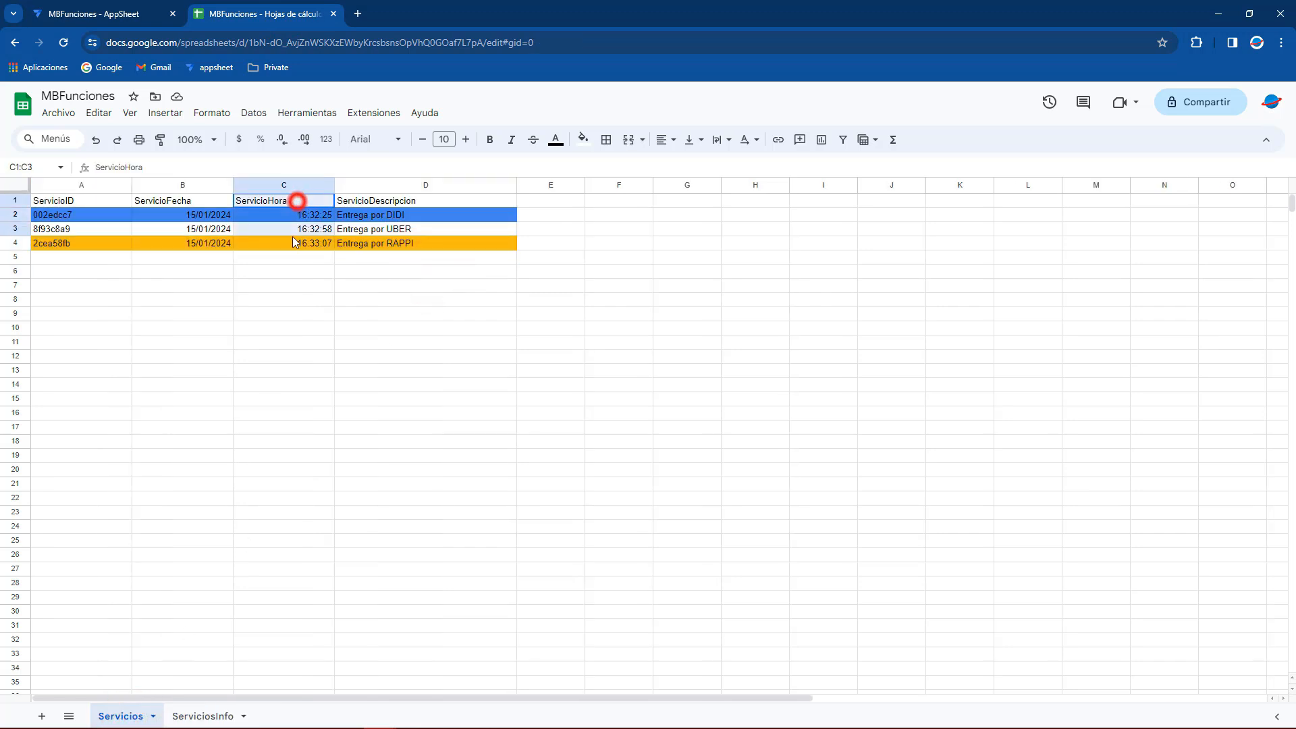
left_click(169, 10)
Step: Complete the formula in AppSheet as MINROW("Servicios", "ServicioHora") and save the virtual column
left_click(489, 195)
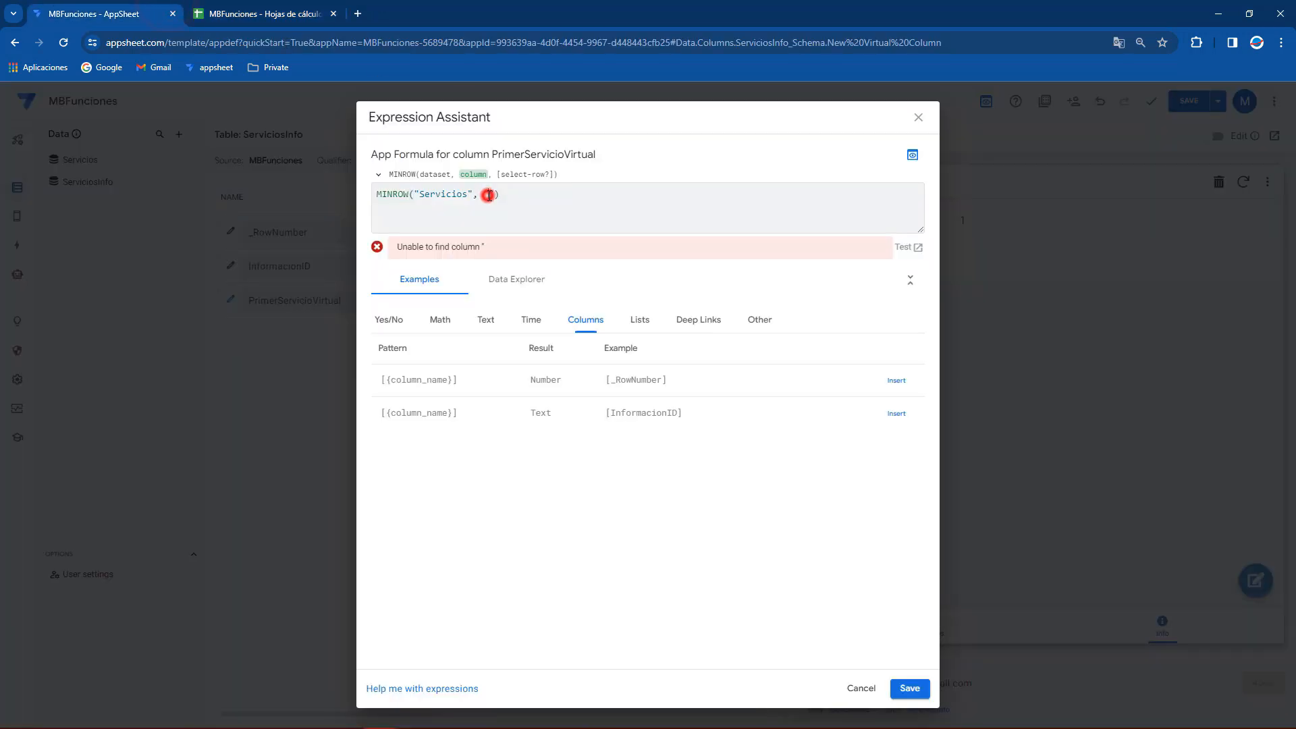
type("SER")
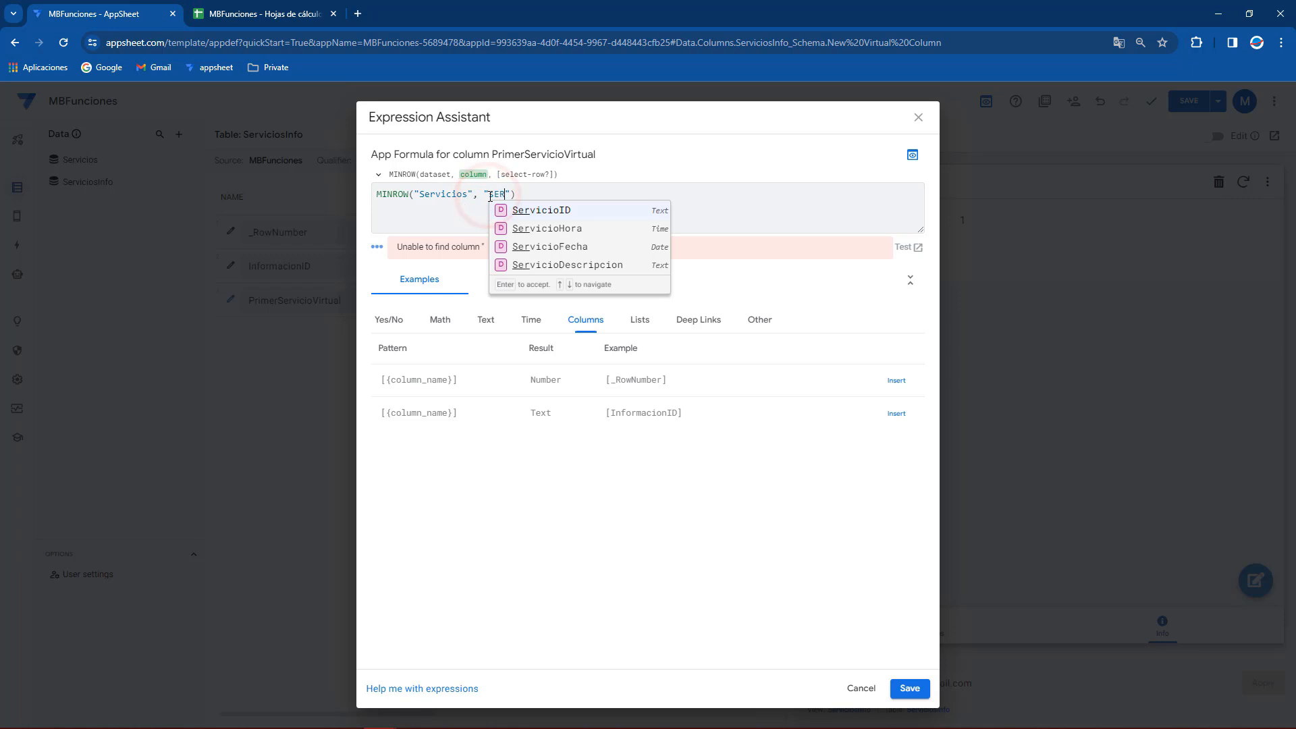
left_click(556, 229)
type(")")
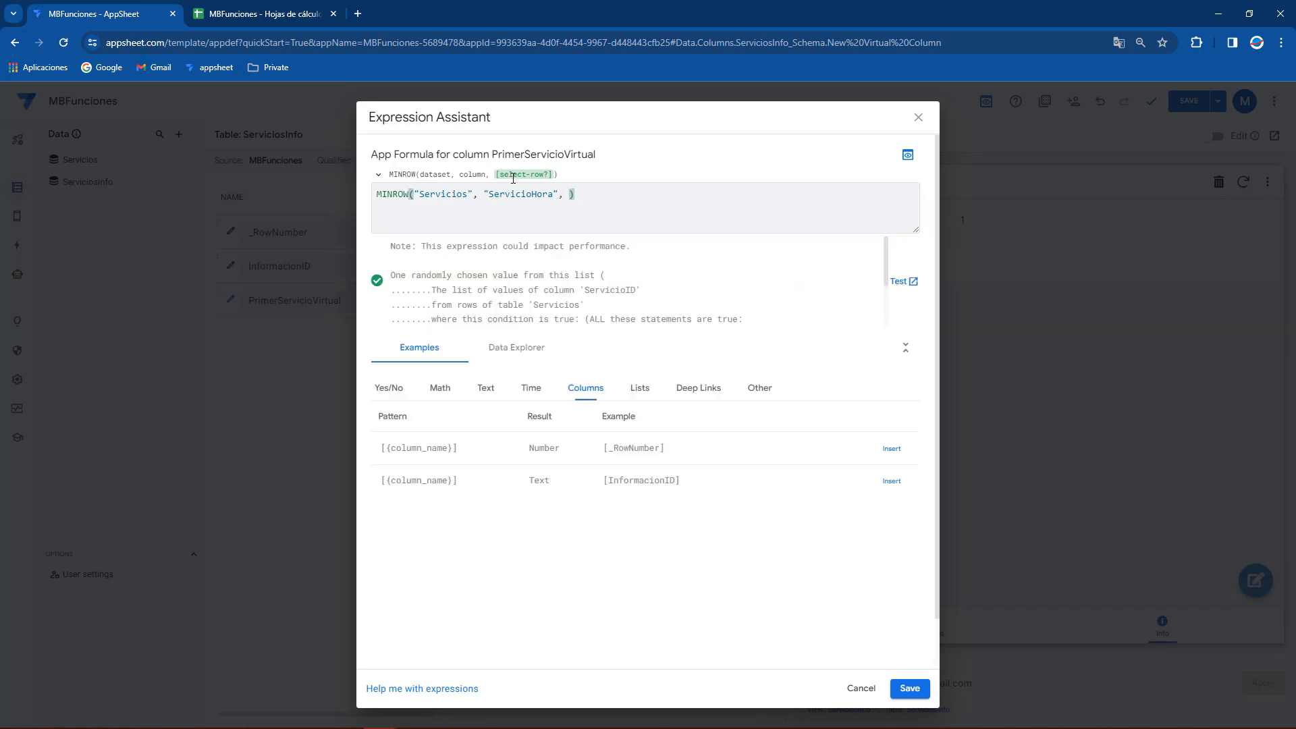
key("BackSpace")
key("BackSpace")
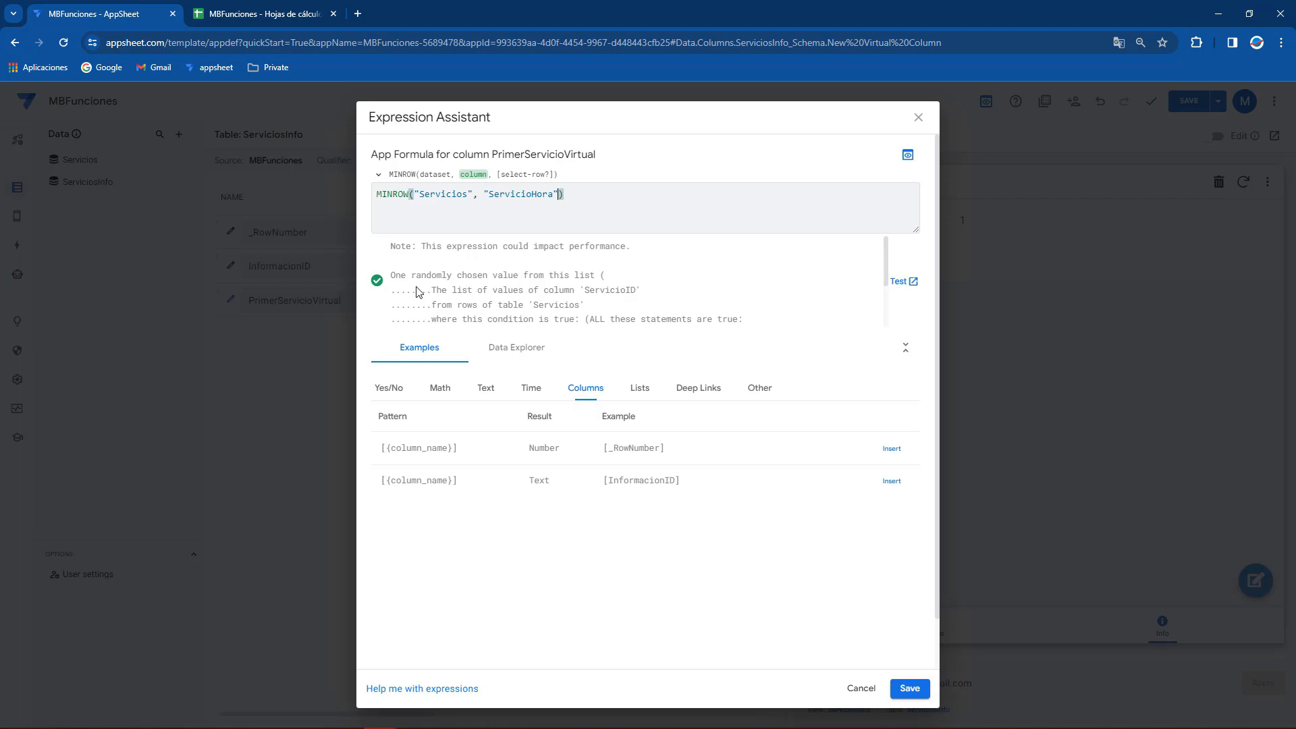
left_click(910, 687)
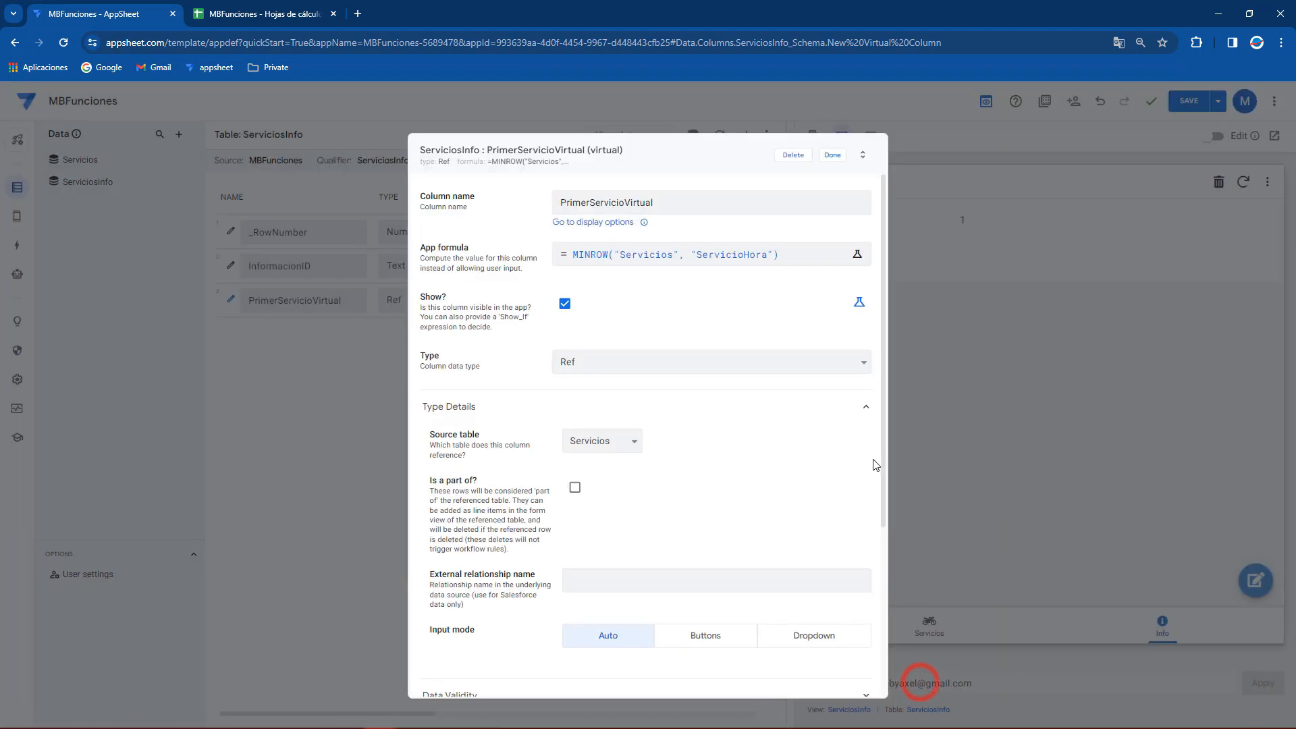
left_click(834, 156)
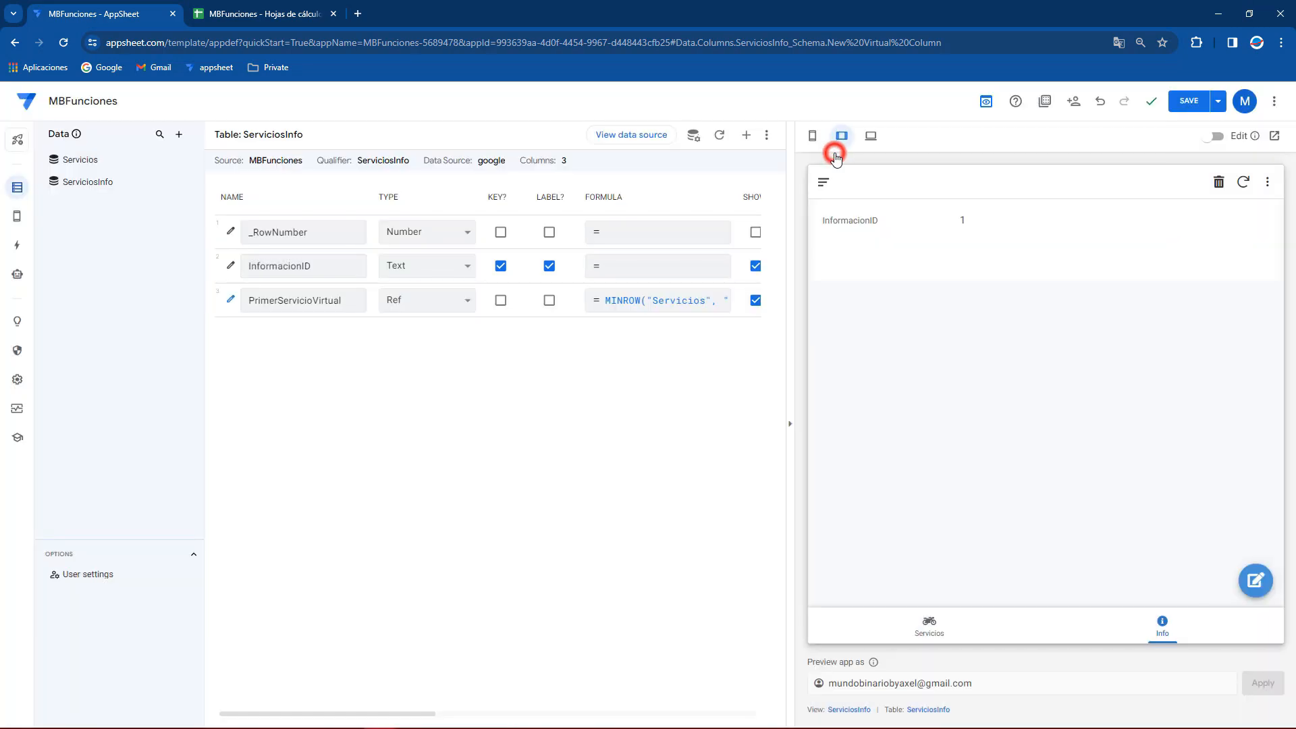
Step: Set PrimerServicioVirtual's display name to Primer Servicio and save the app
left_click(432, 714)
left_click(599, 297)
type("sERIV")
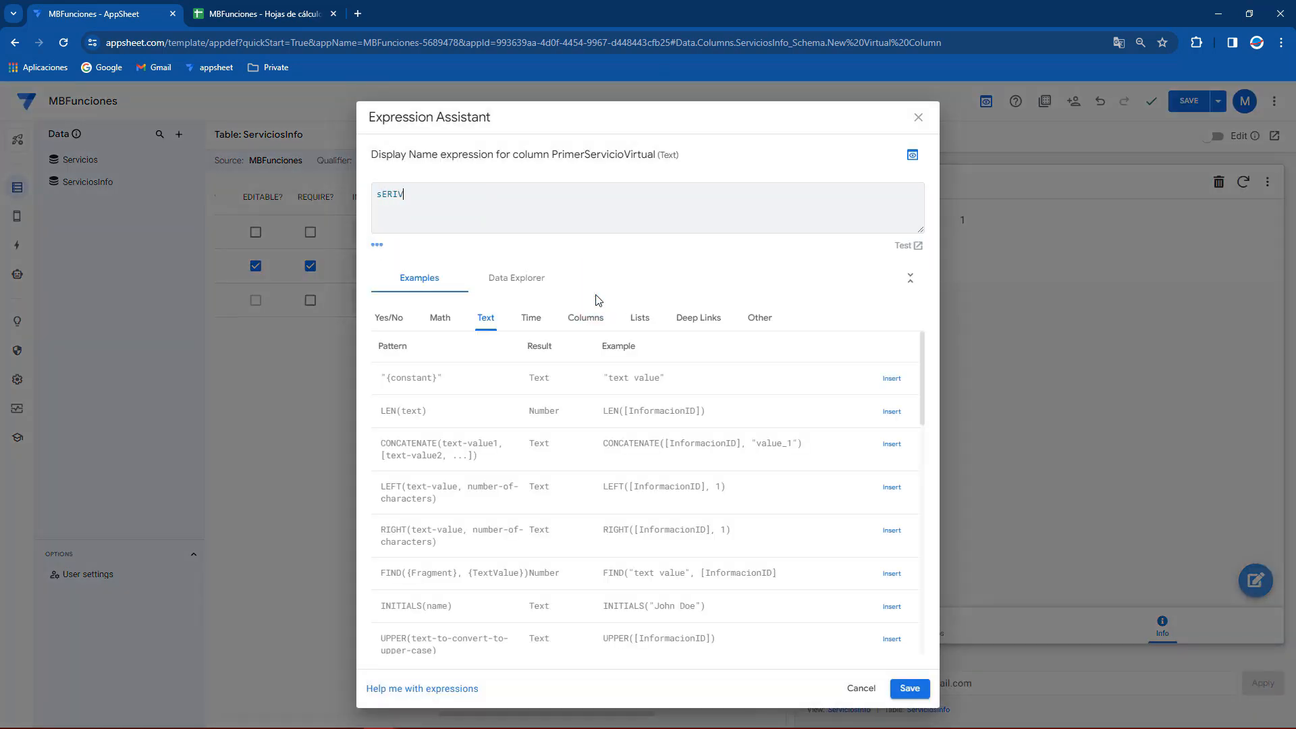
key("BackSpace")
key("BackSpace")
key("BackSpace")
type("Pri")
left_click(909, 688)
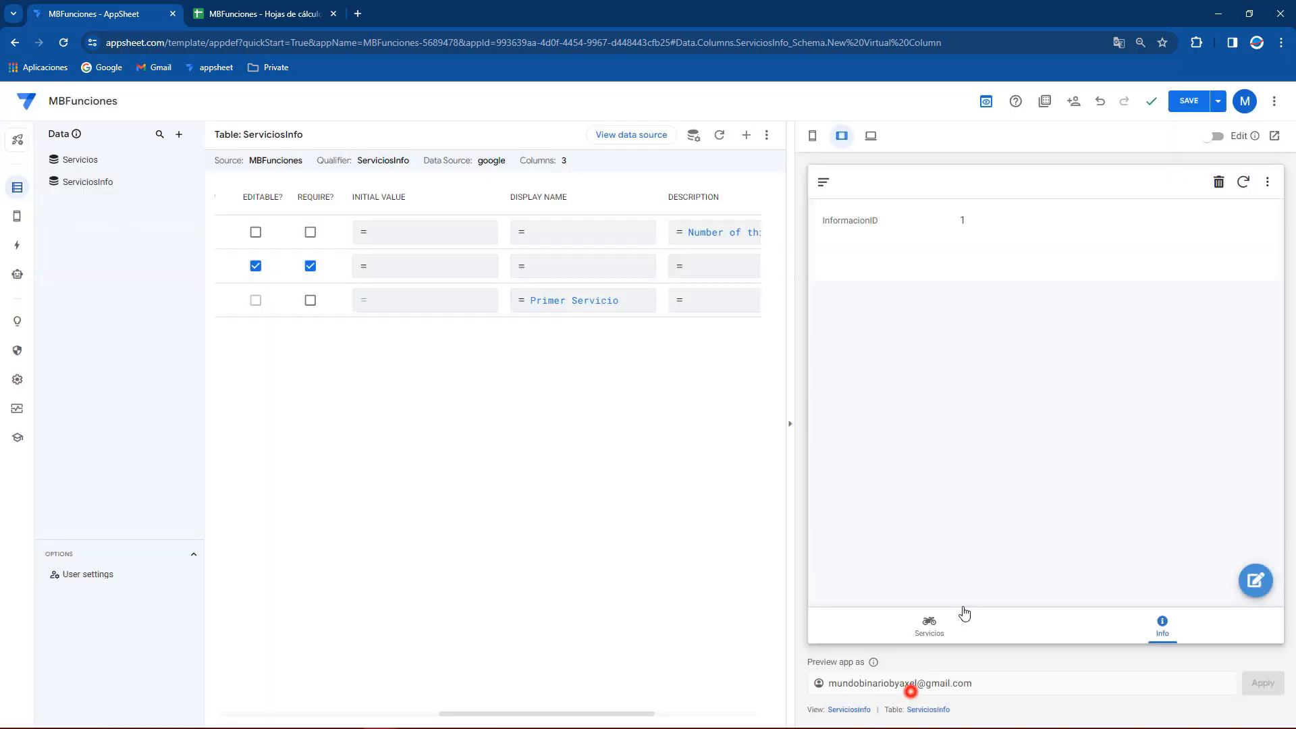
left_click(1189, 103)
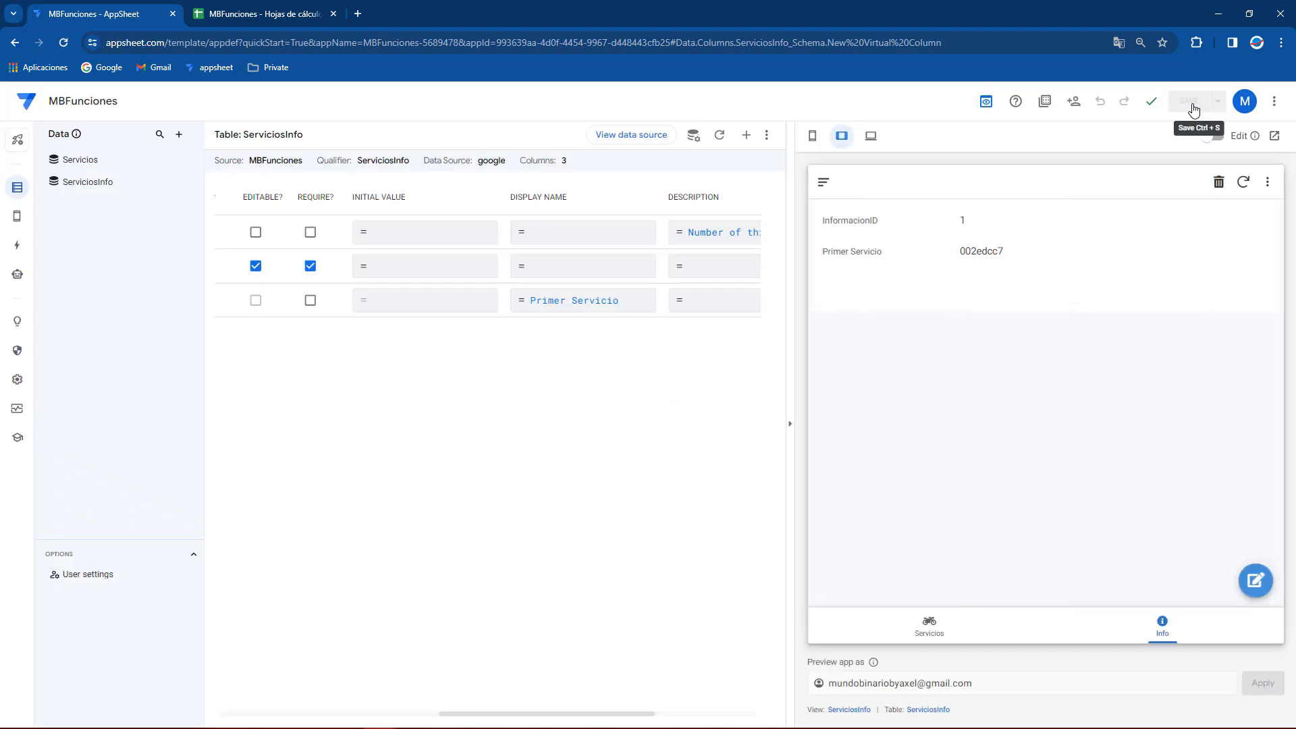
Step: Compare the Primer Servicio ID in the app preview with the first record in the Servicios spreadsheet
left_click_drag(959, 251, 1004, 252)
left_click(1003, 251)
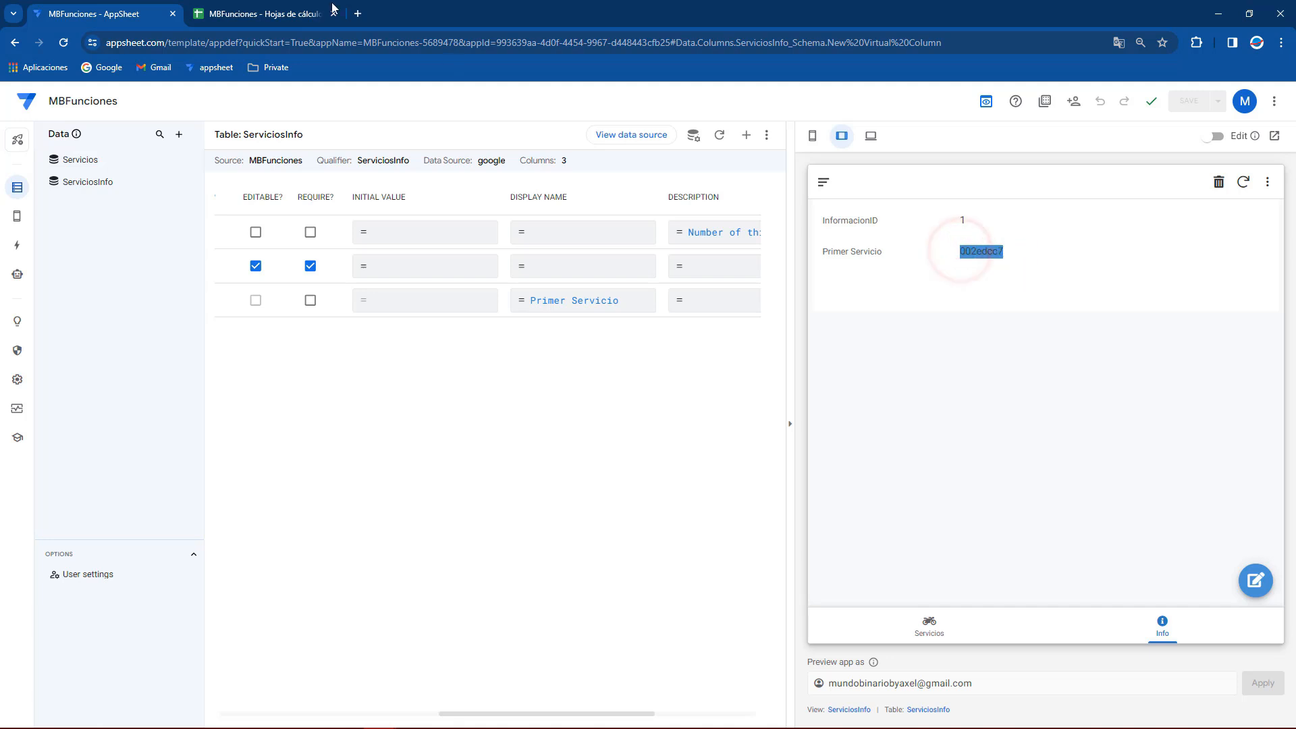
left_click(264, 14)
left_click_drag(60, 215, 472, 214)
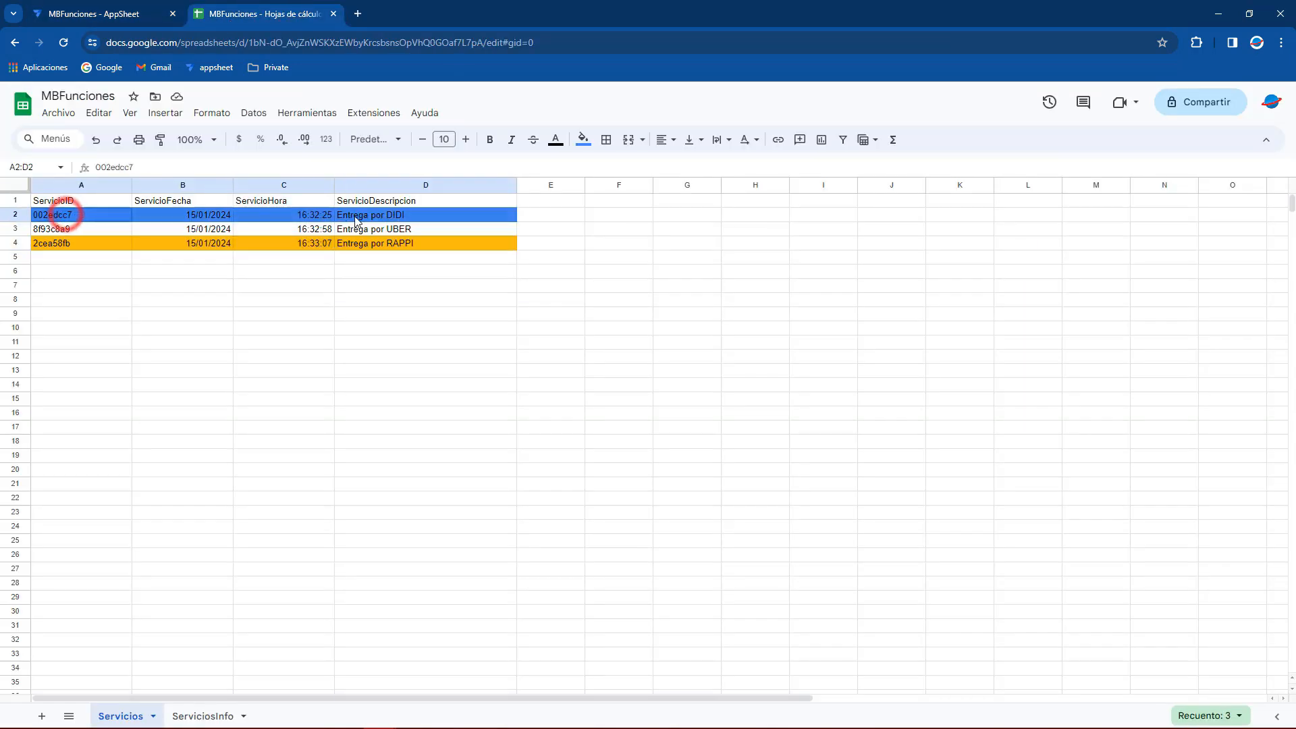
left_click(106, 9)
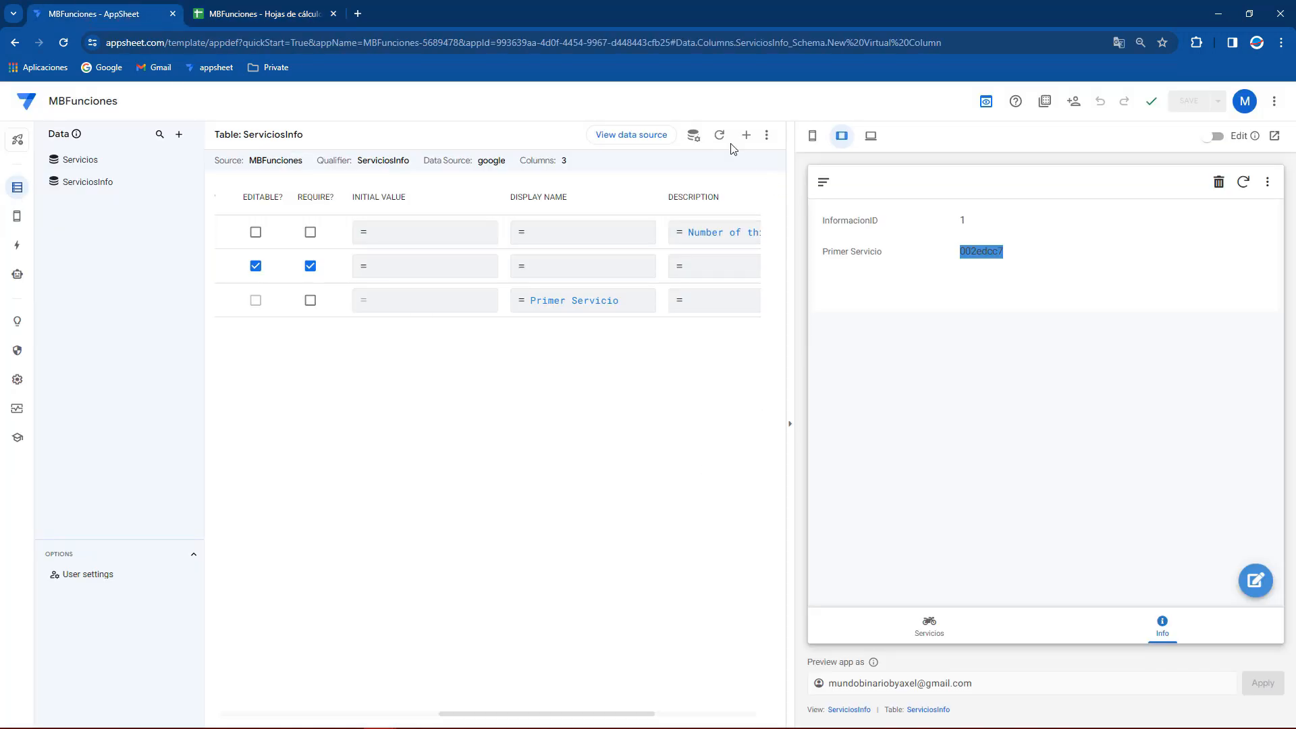
Step: Copy the MINROW expression from PrimerServicioVirtual's app formula
left_click_drag(527, 720, 423, 711)
left_click(570, 299)
left_click_drag(589, 208, 373, 200)
right_click(375, 199)
left_click(432, 245)
left_click(907, 687)
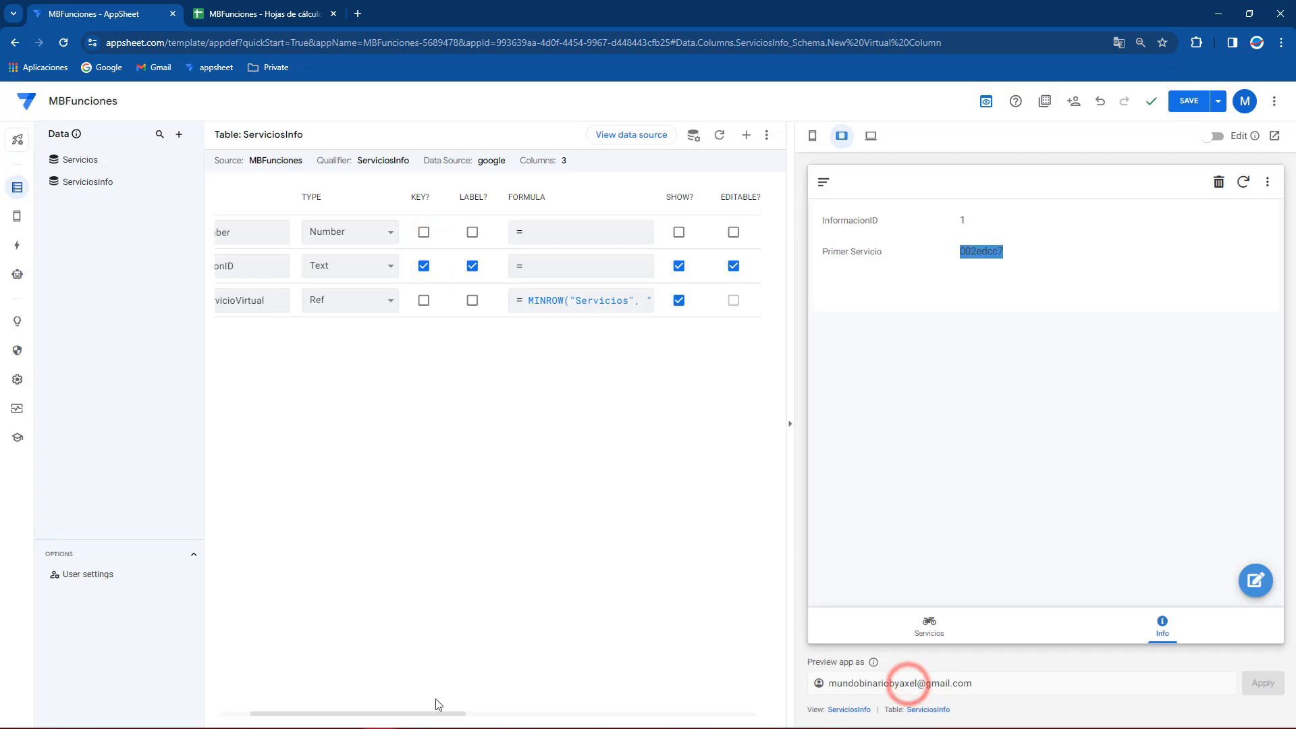
Step: Add another virtual column named UltimoServicio to the ServiciosInfo table
left_click_drag(427, 713, 335, 700)
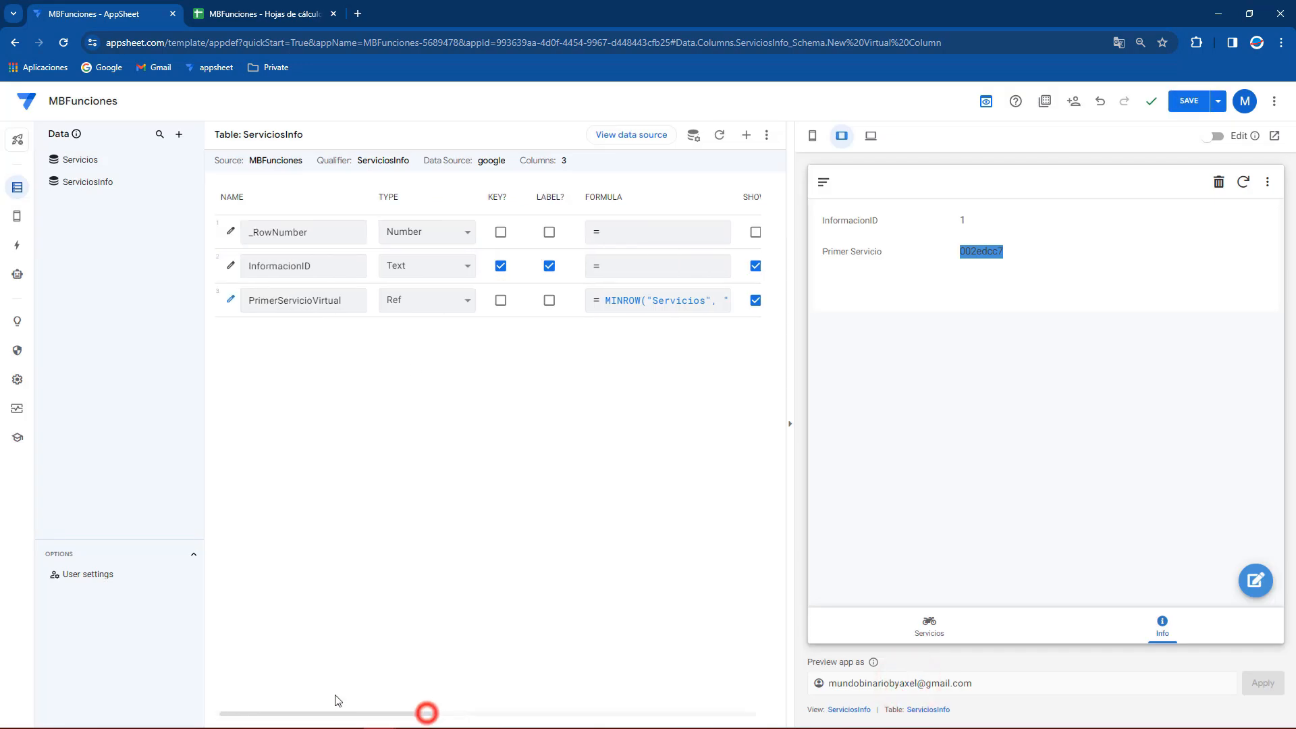
left_click(747, 140)
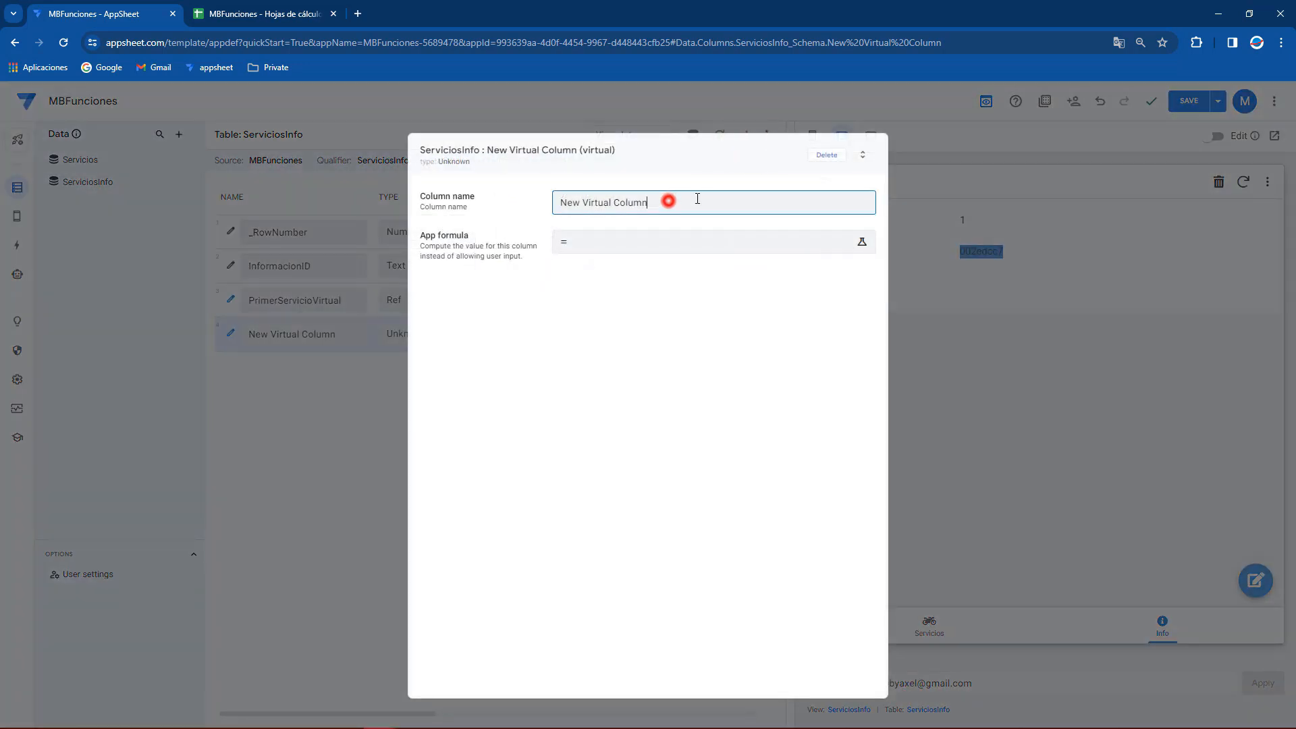
left_click_drag(679, 200, 545, 209)
type("Ult")
Step: Reuse the copied expression for UltimoServicio's formula, change it to MAXROW("Servicios", "ServicioHora") and save the column
left_click(617, 243)
key("ctrl+v")
double_click(391, 194)
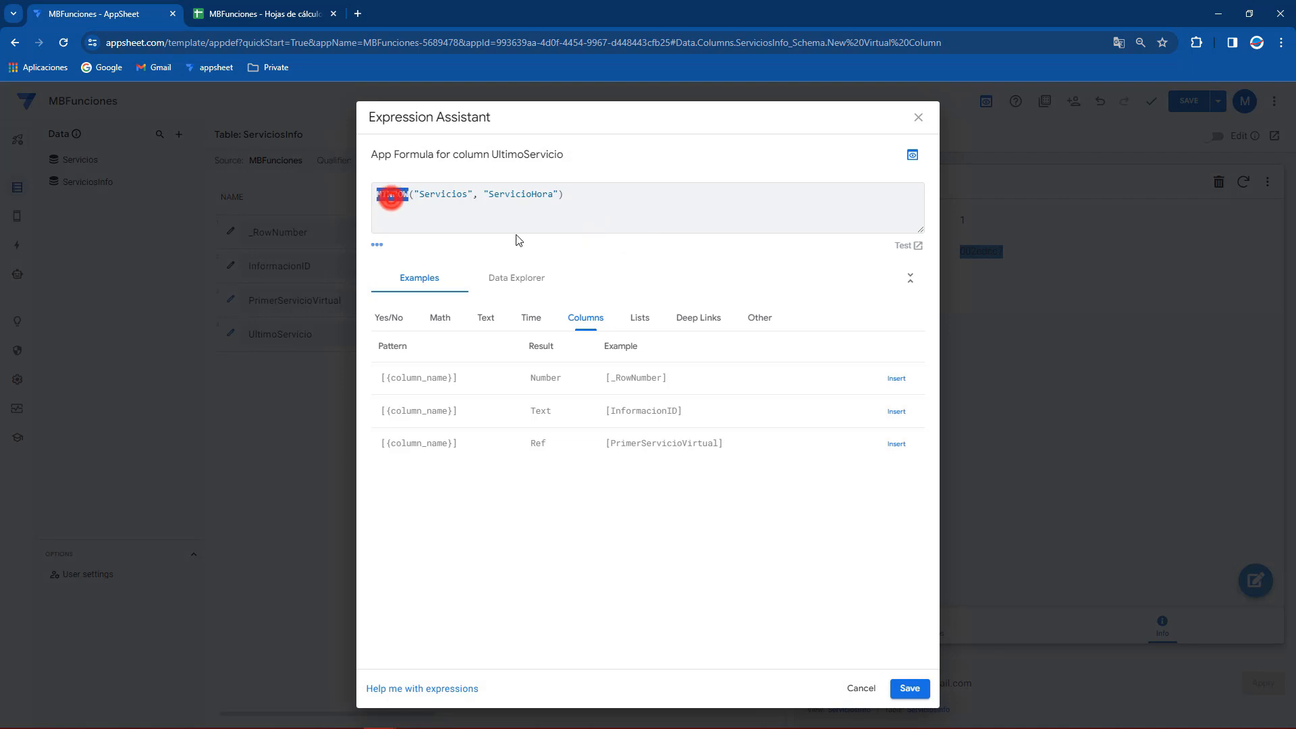
type("MAXROW")
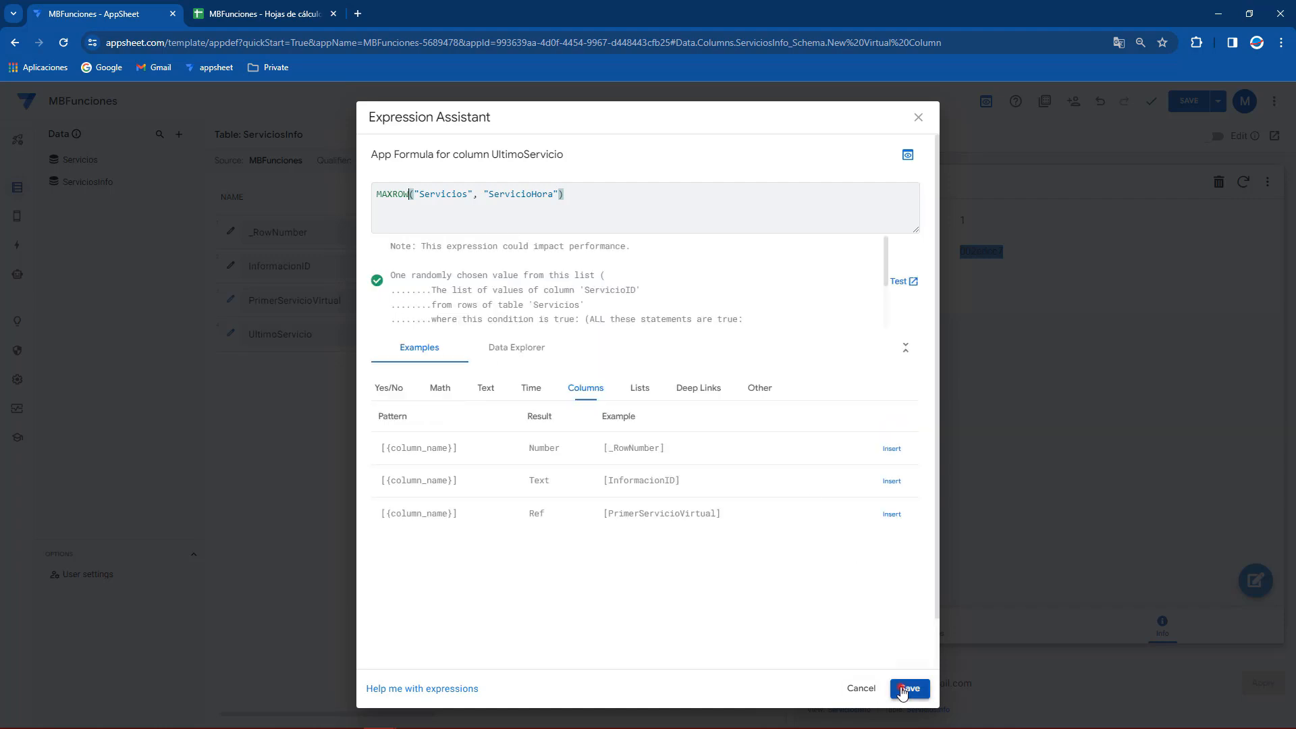
left_click(909, 689)
left_click(838, 155)
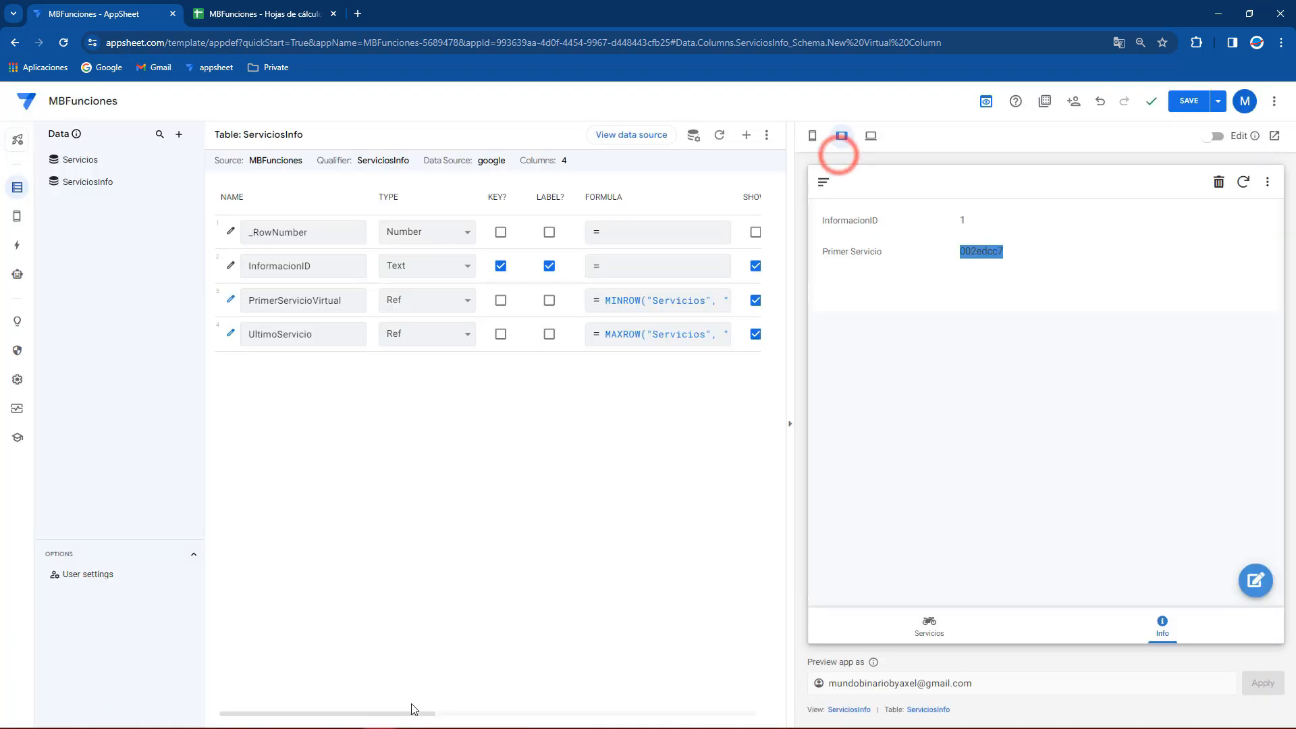
Step: Set UltimoServicio's display name to Último servicio and save the app
left_click_drag(416, 713, 694, 717)
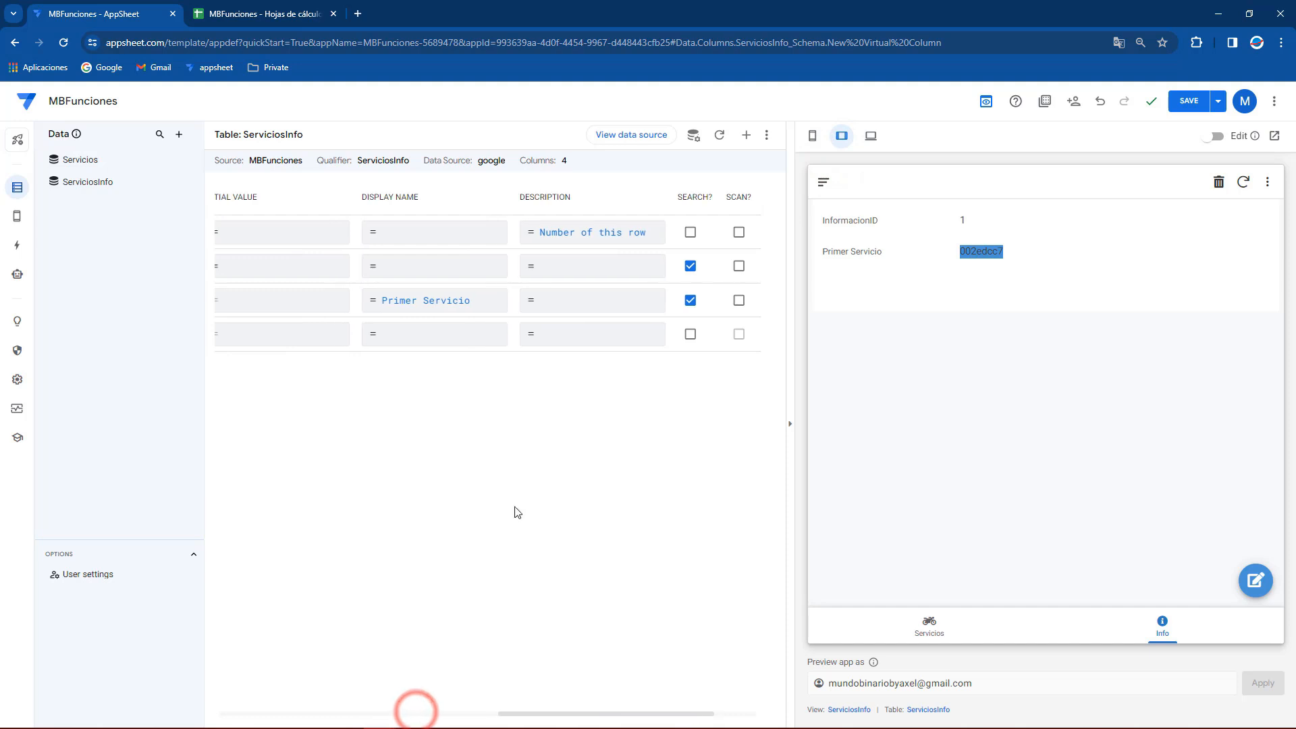
left_click(429, 340)
type("úl")
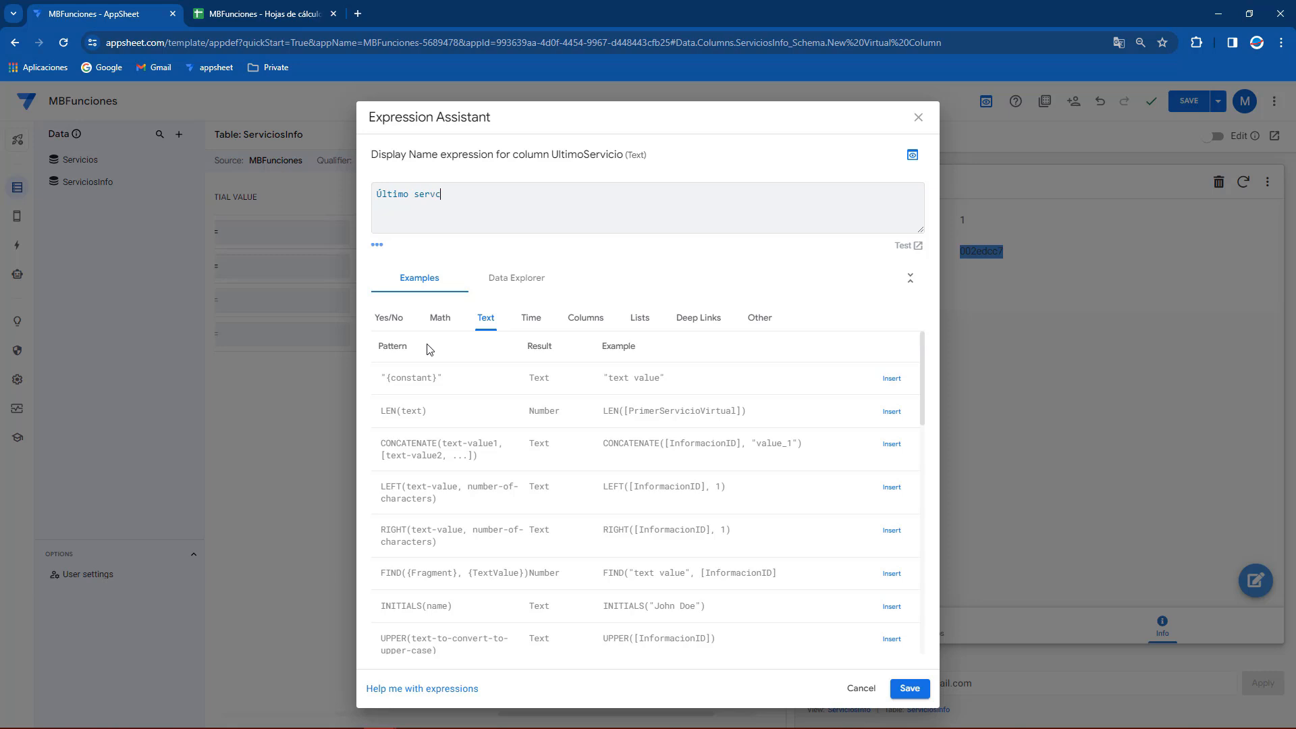
left_click(909, 689)
left_click(1178, 107)
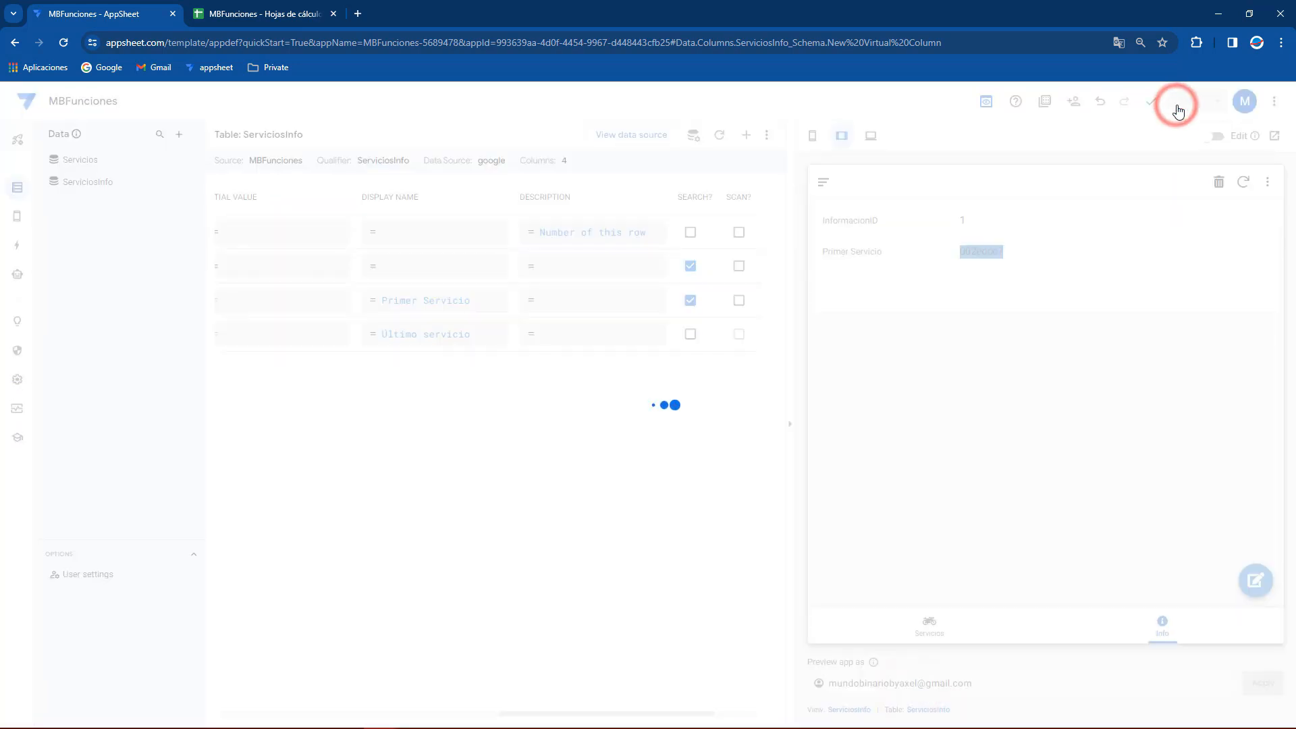
Step: Compare the last record's ServicioID in the Servicios spreadsheet with the Último servicio value in the app preview
left_click(246, 12)
left_click(89, 246)
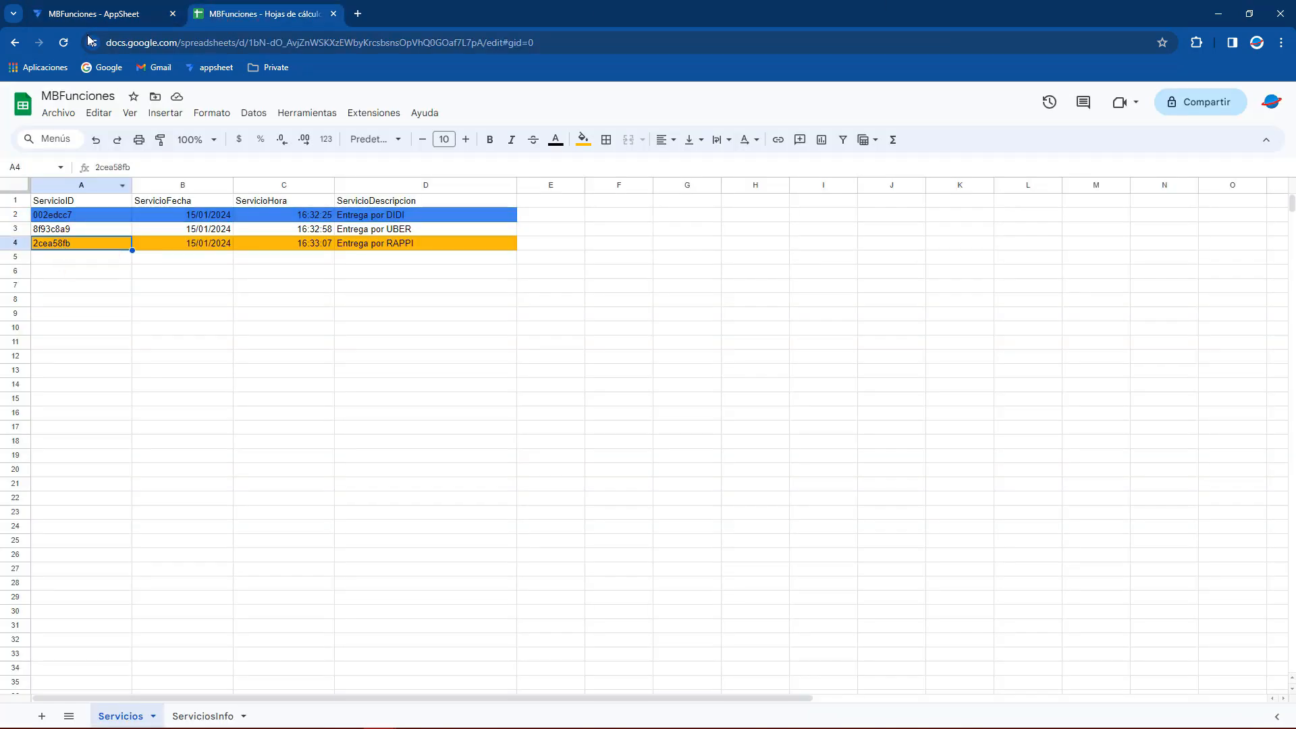
left_click(96, 15)
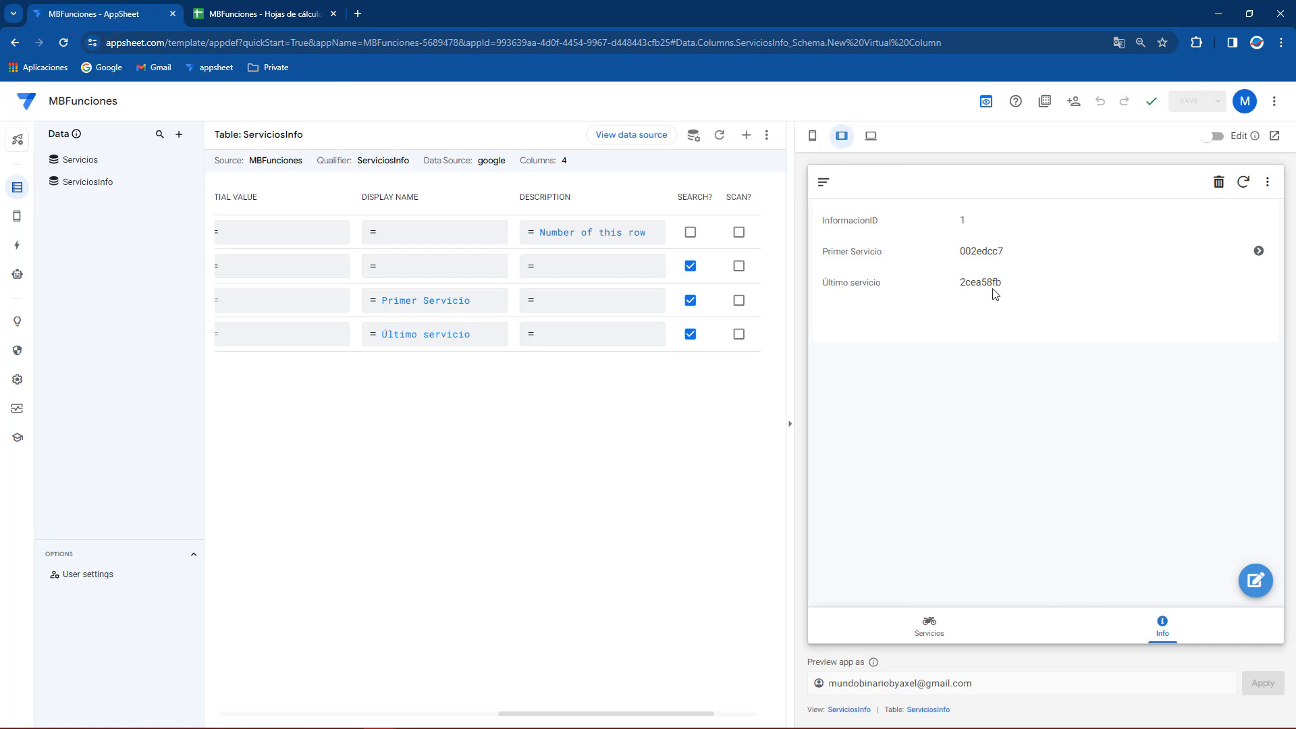
Step: Refresh the app preview and examine the detail record linked from Primer Servicio
left_click_drag(515, 717, 233, 712)
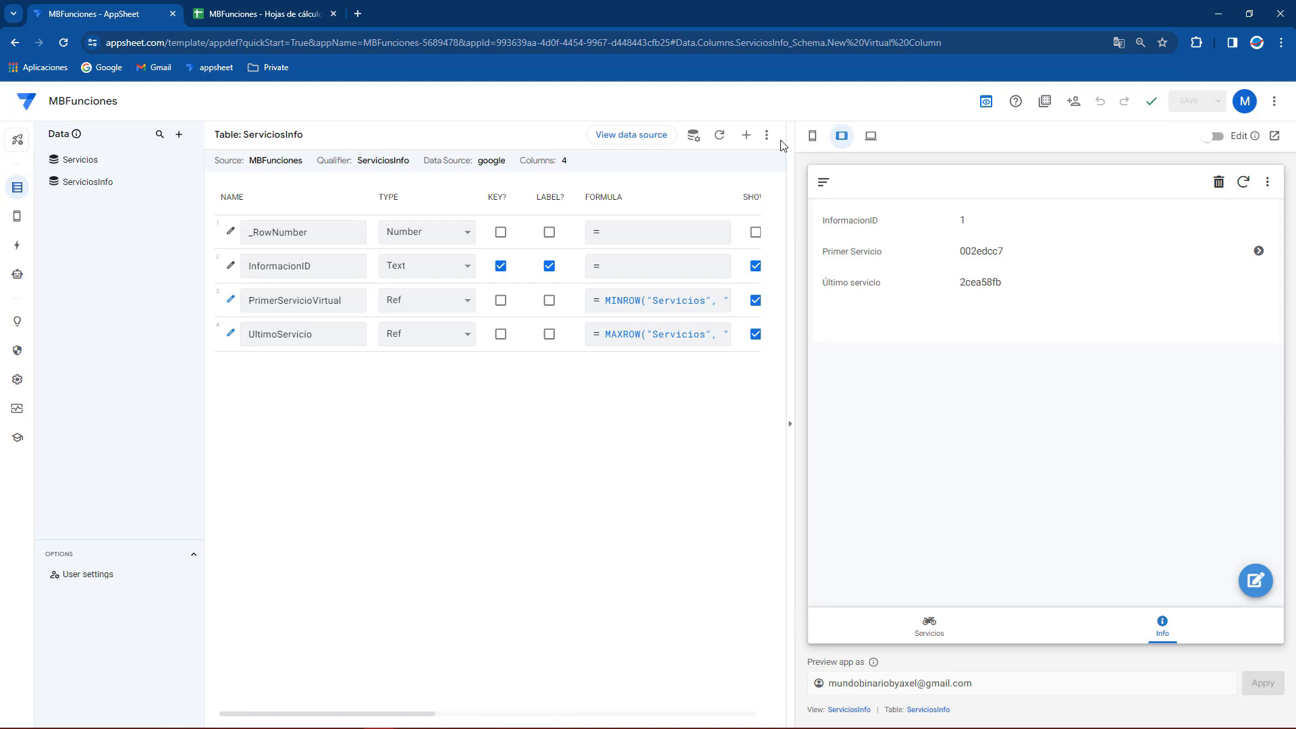
left_click(1242, 187)
left_click(1259, 253)
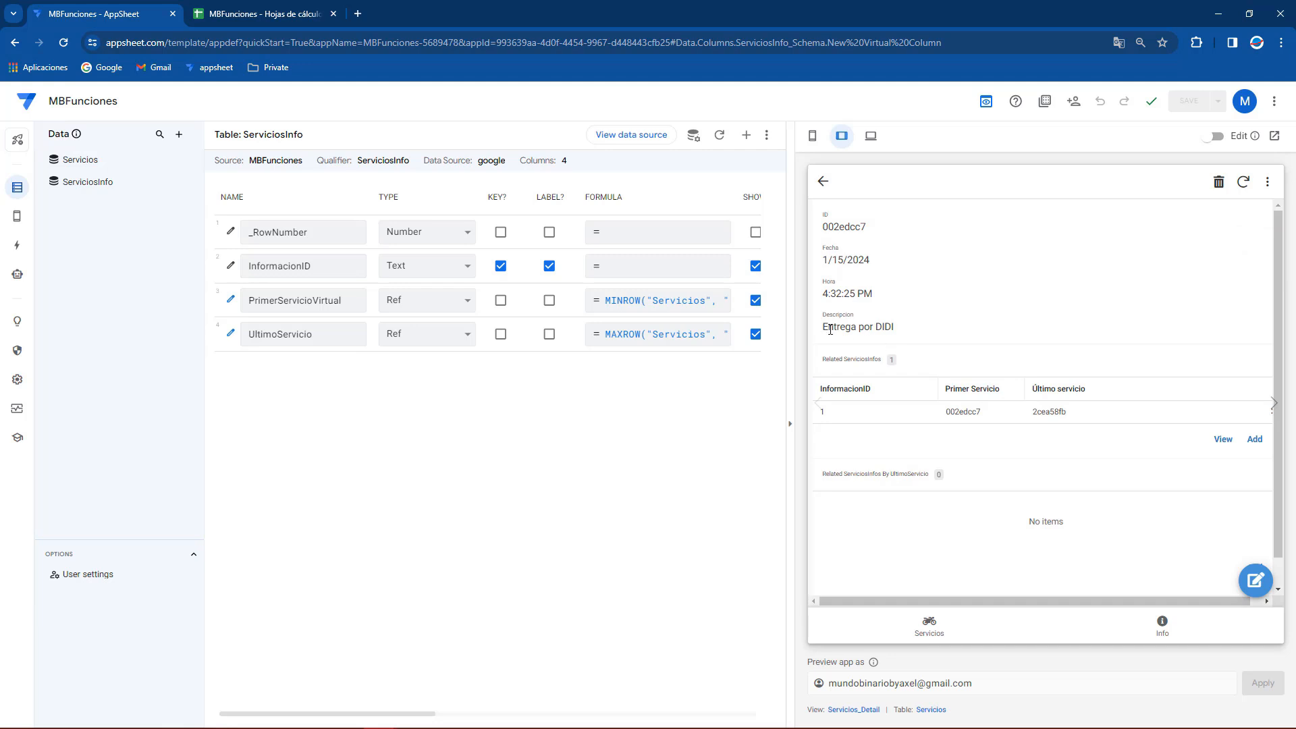
left_click(823, 183)
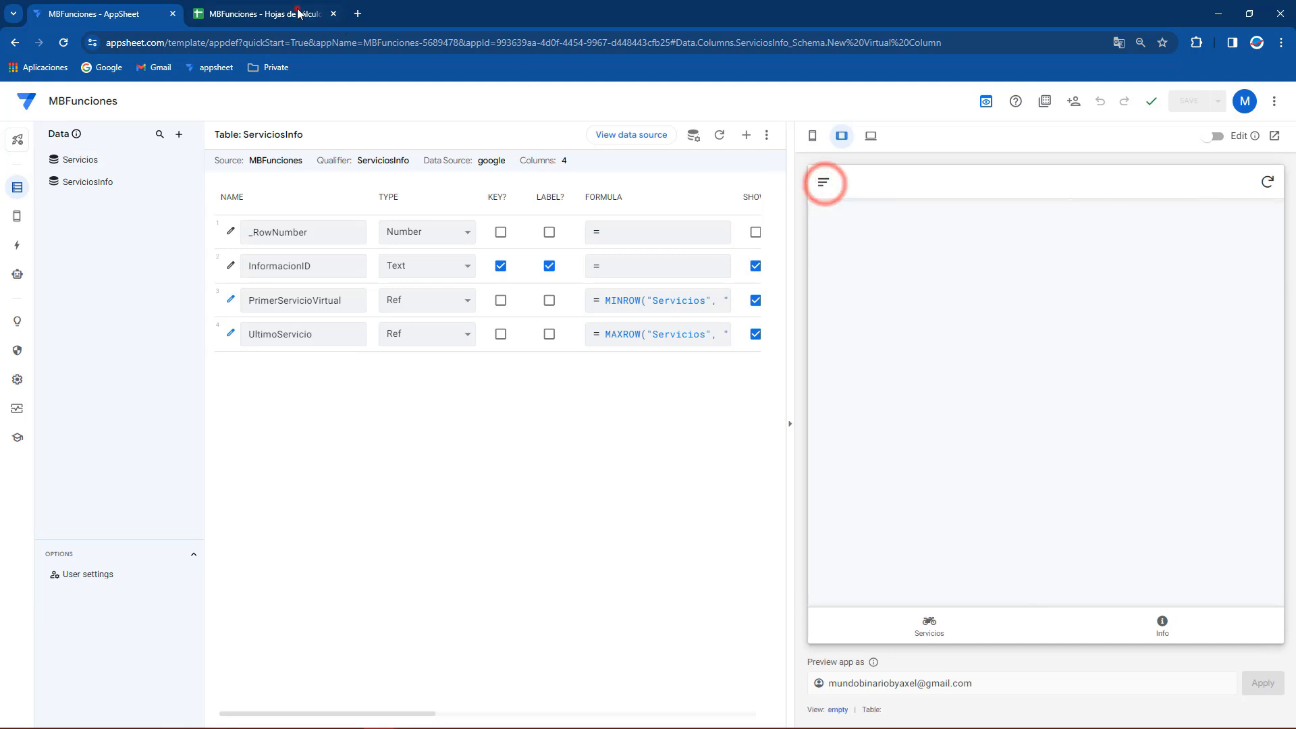
Step: Check the first record's description in the Servicios spreadsheet and return to the app's Info view
left_click(297, 13)
left_click(358, 216)
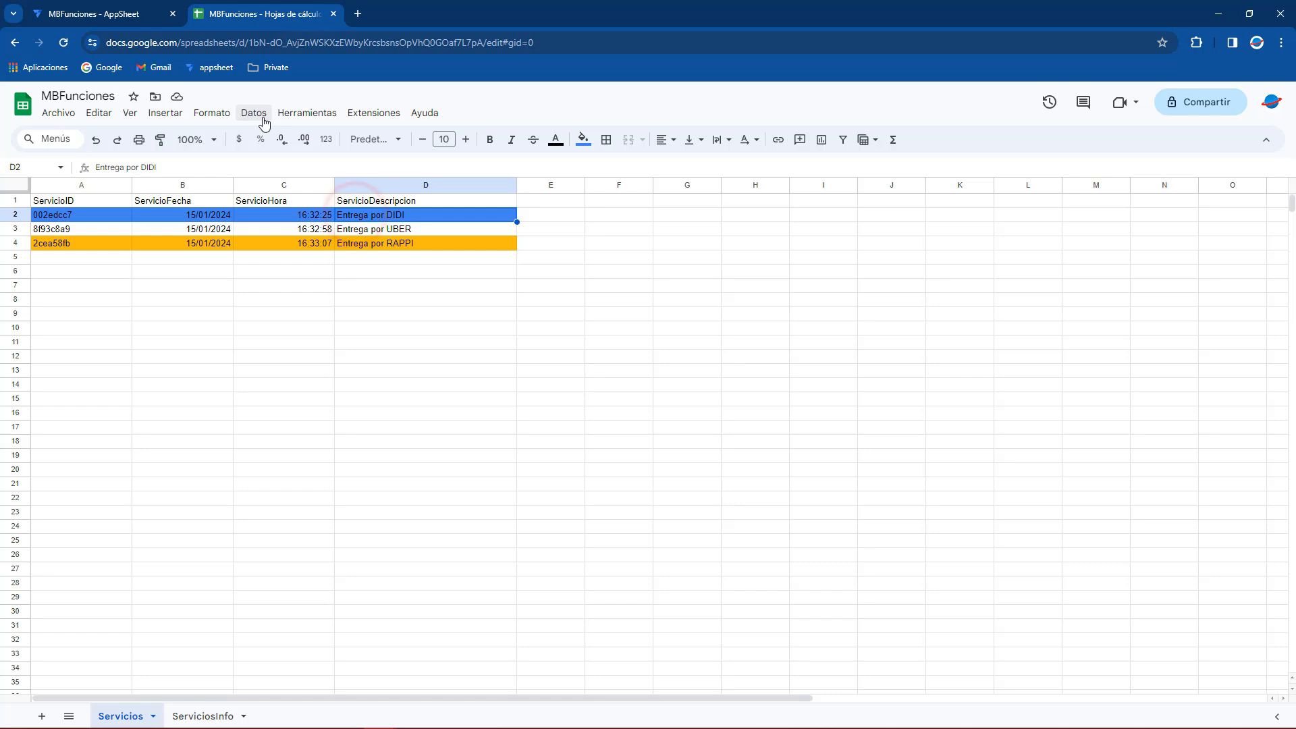
left_click(86, 12)
left_click(1161, 624)
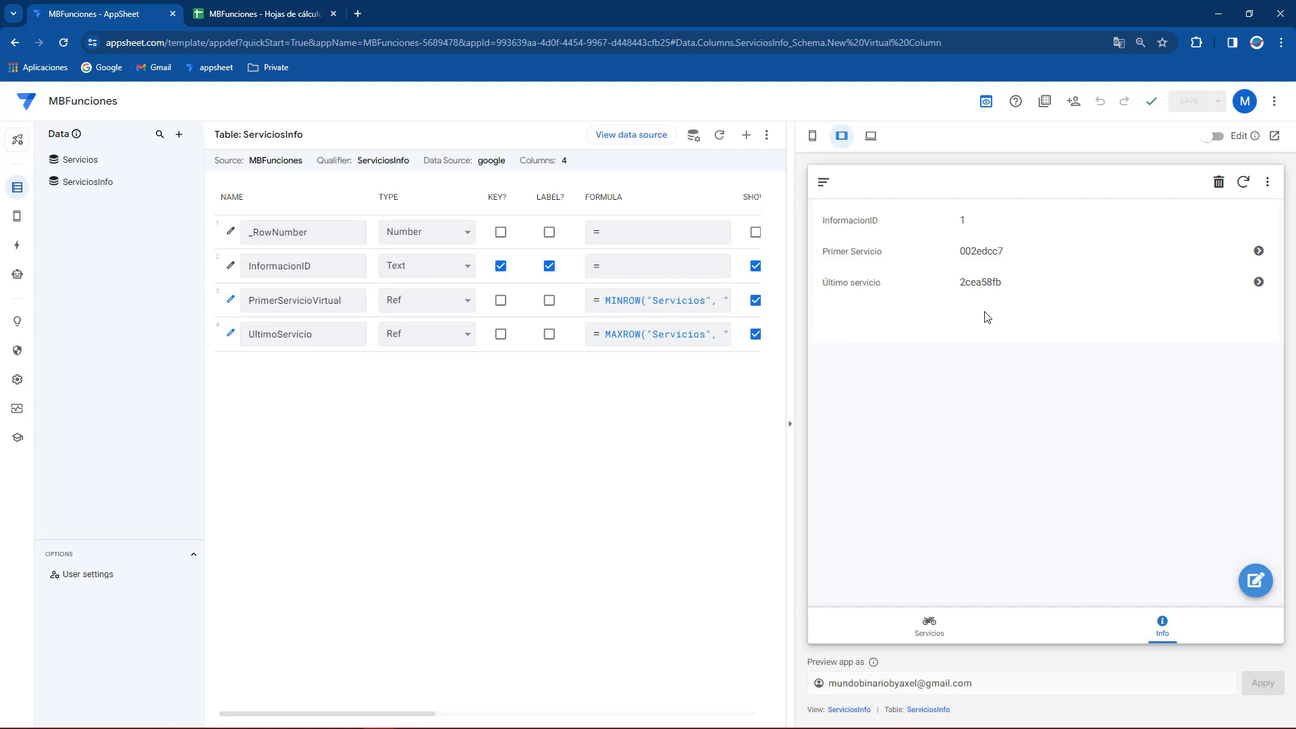
Step: Try adding a third argument to the MINROW formula of the PrimerServicioVirtual column
left_click(651, 300)
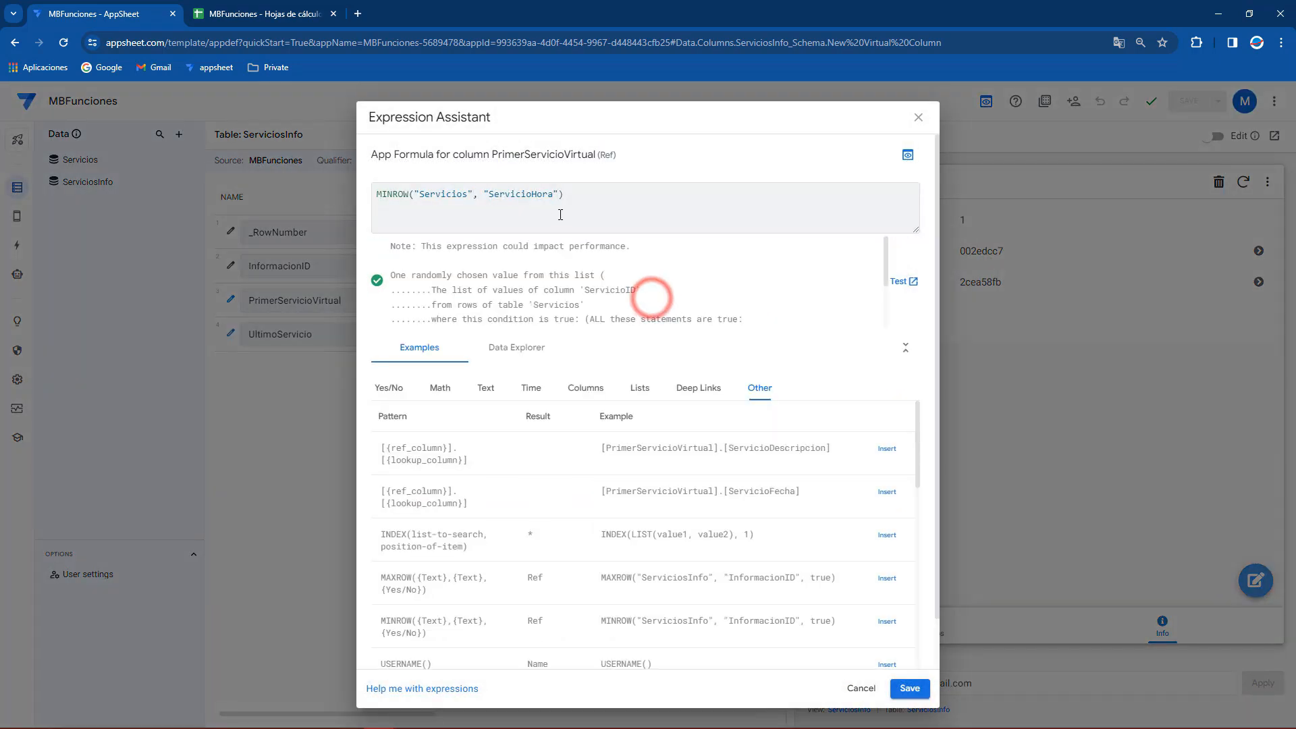
left_click(555, 195)
type(",")
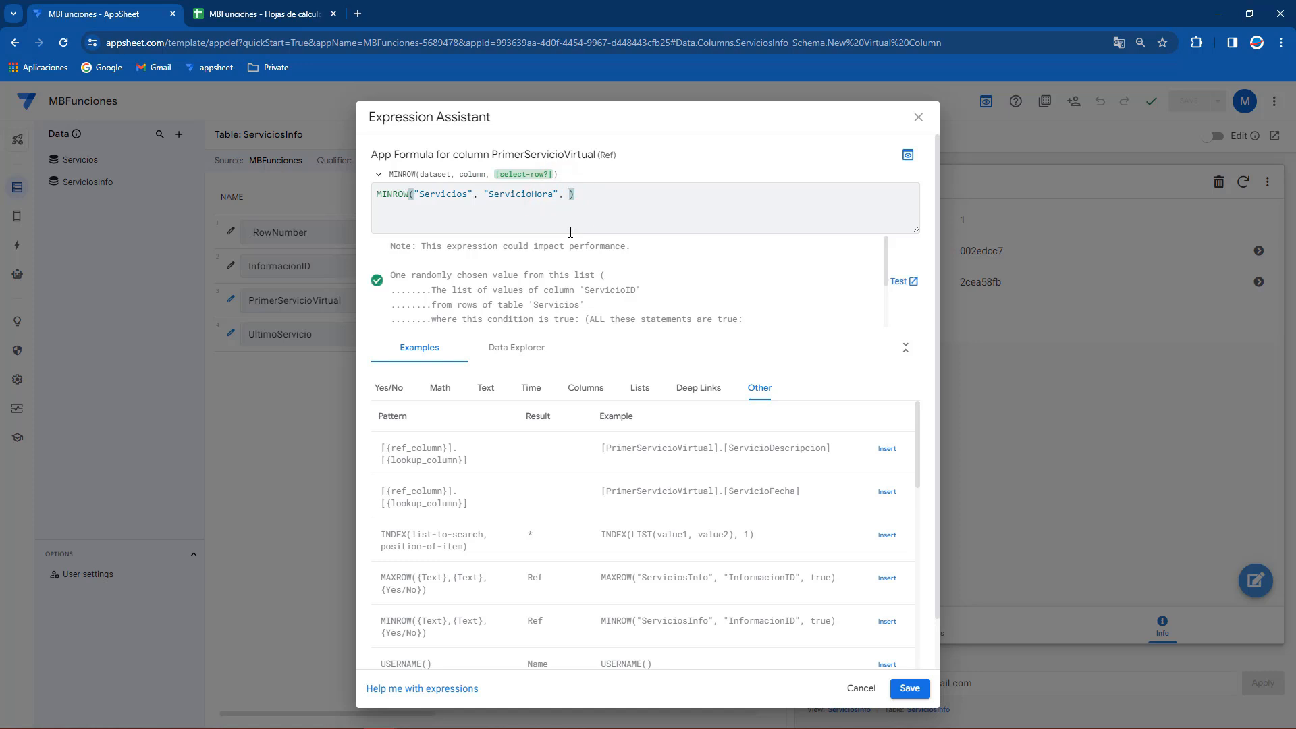
key("BackSpace")
key("BackSpace")
left_click(915, 697)
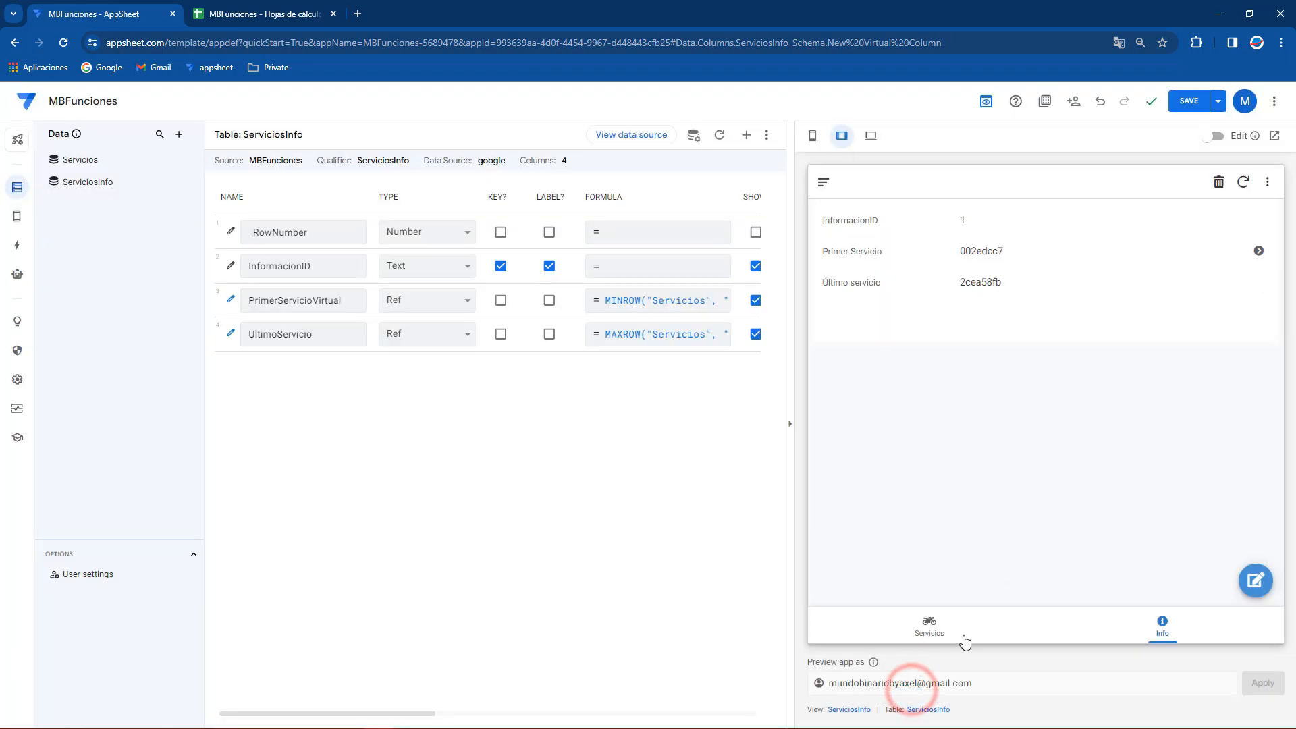
Step: Compare the last record in the preview's Servicios view with the Último servicio value in the Info view
left_click(923, 631)
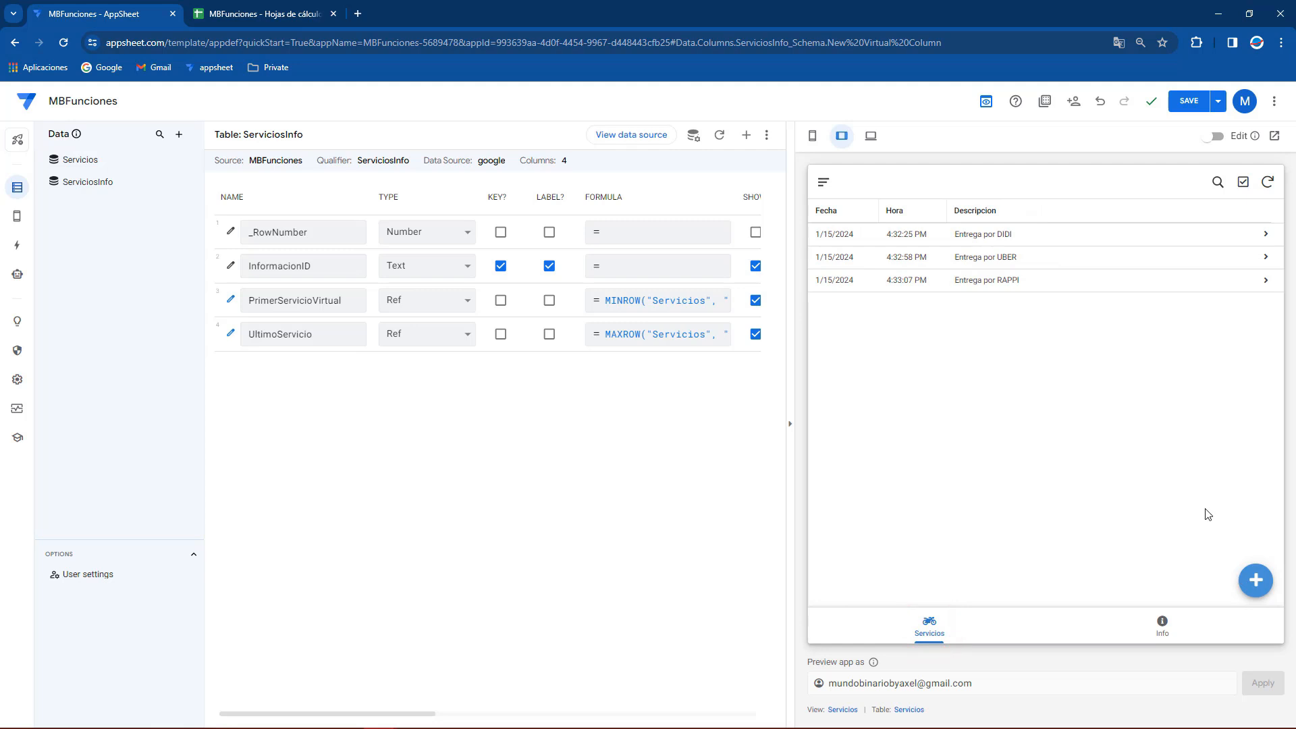
left_click(1158, 624)
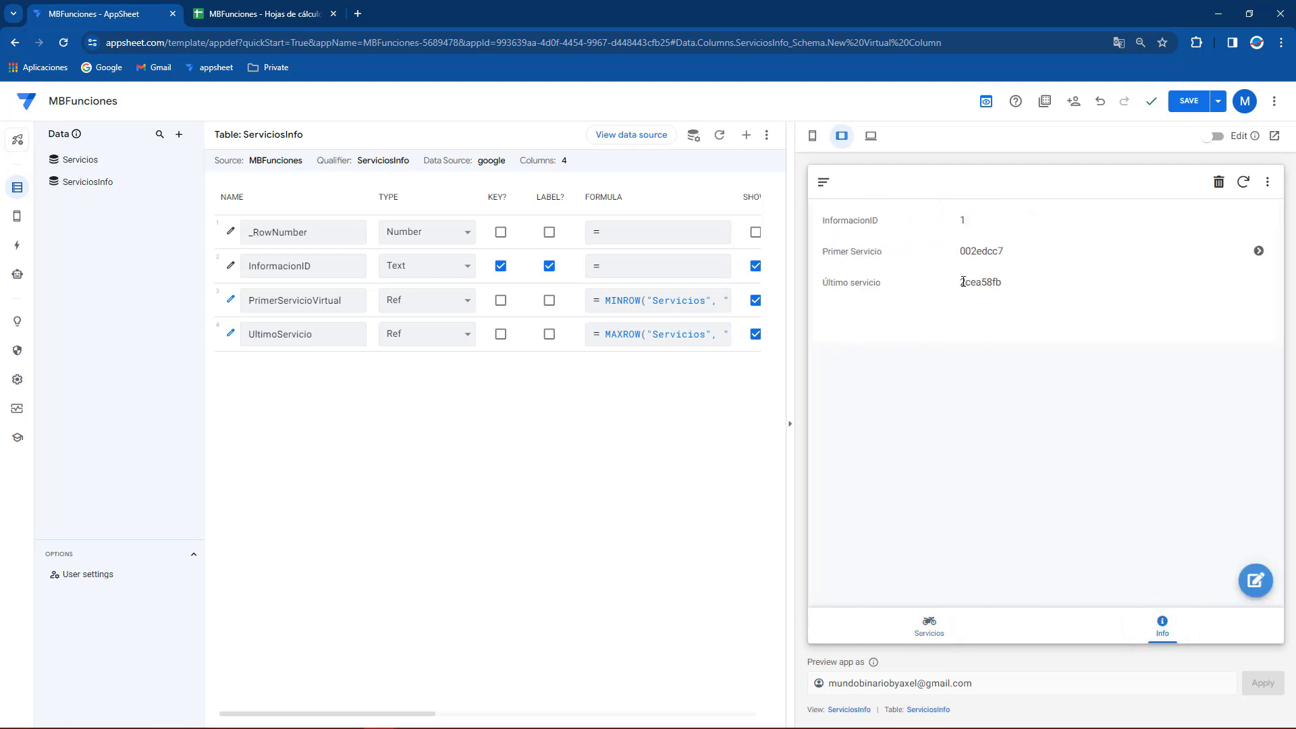
left_click_drag(991, 283, 1003, 284)
left_click(972, 396)
Step: Add a service record with the description "Entrega por EASYTAXI" in the preview's Servicios view and save it
left_click(926, 619)
left_click(1253, 579)
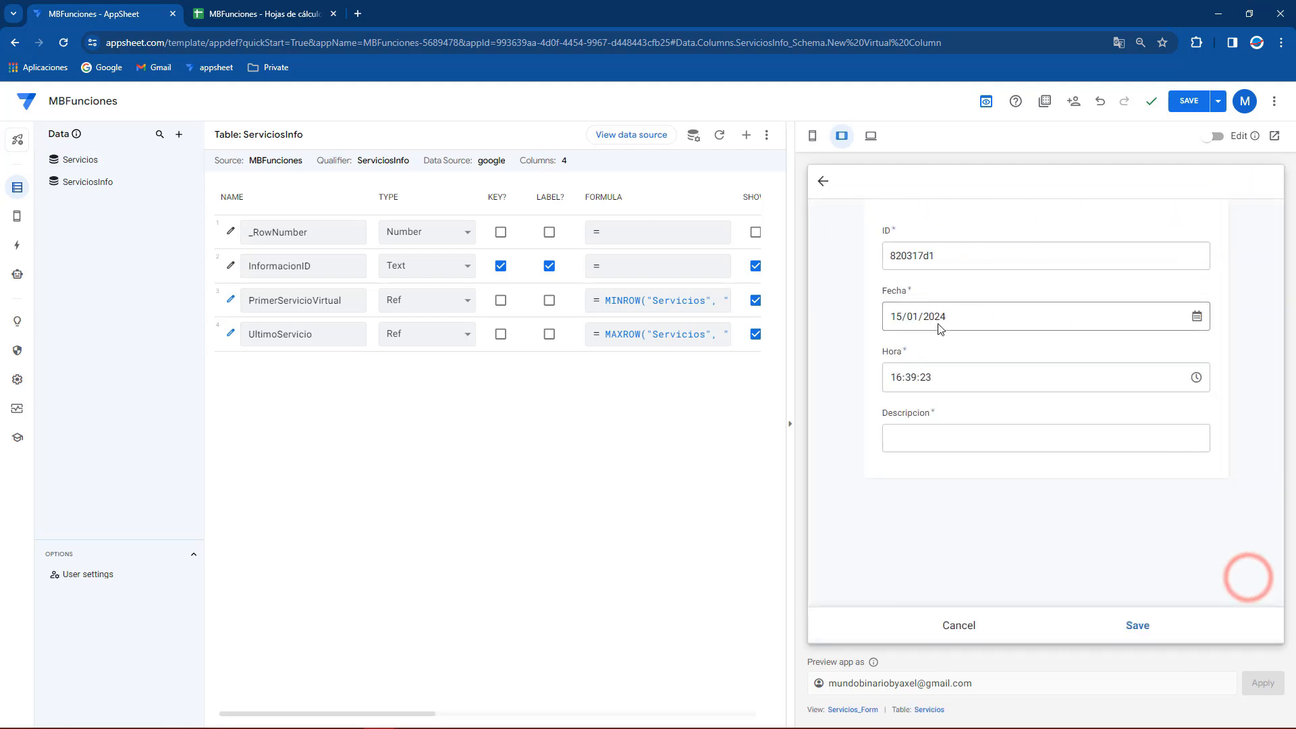
left_click(922, 436)
type("Entrega por EASYTAXI")
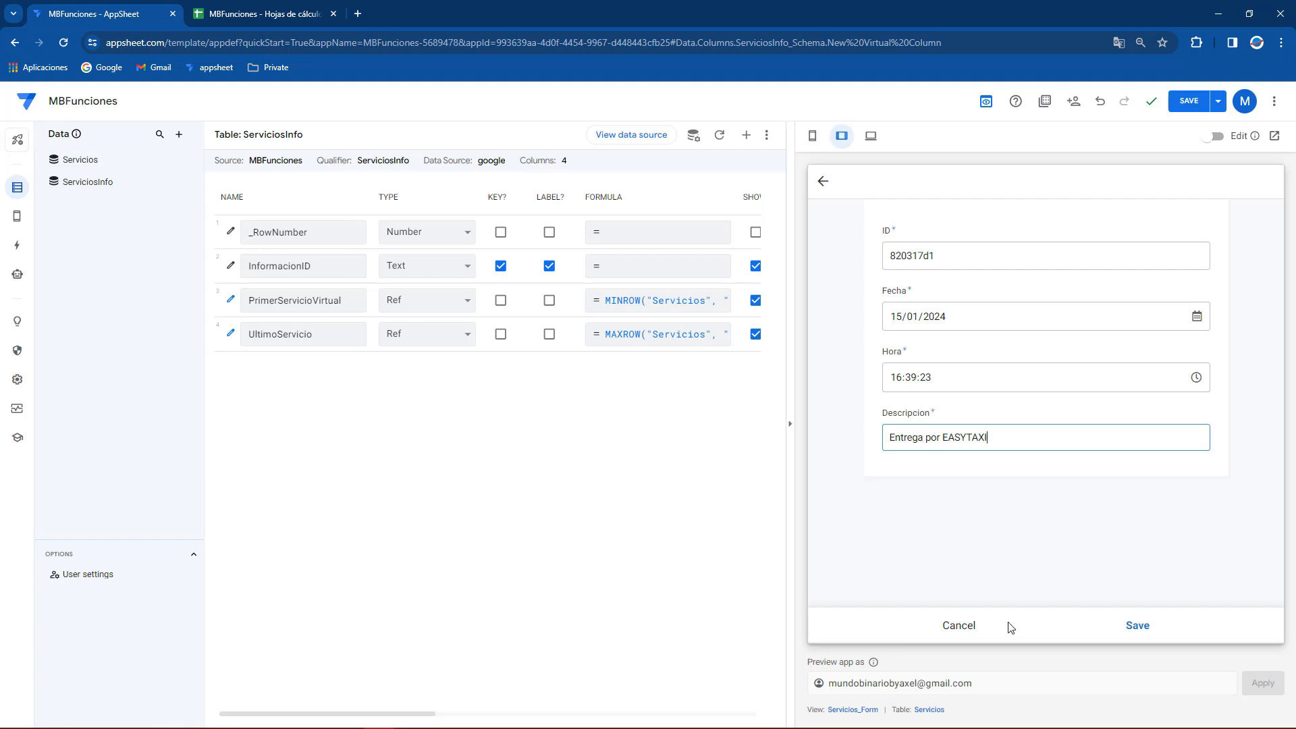
left_click(1147, 626)
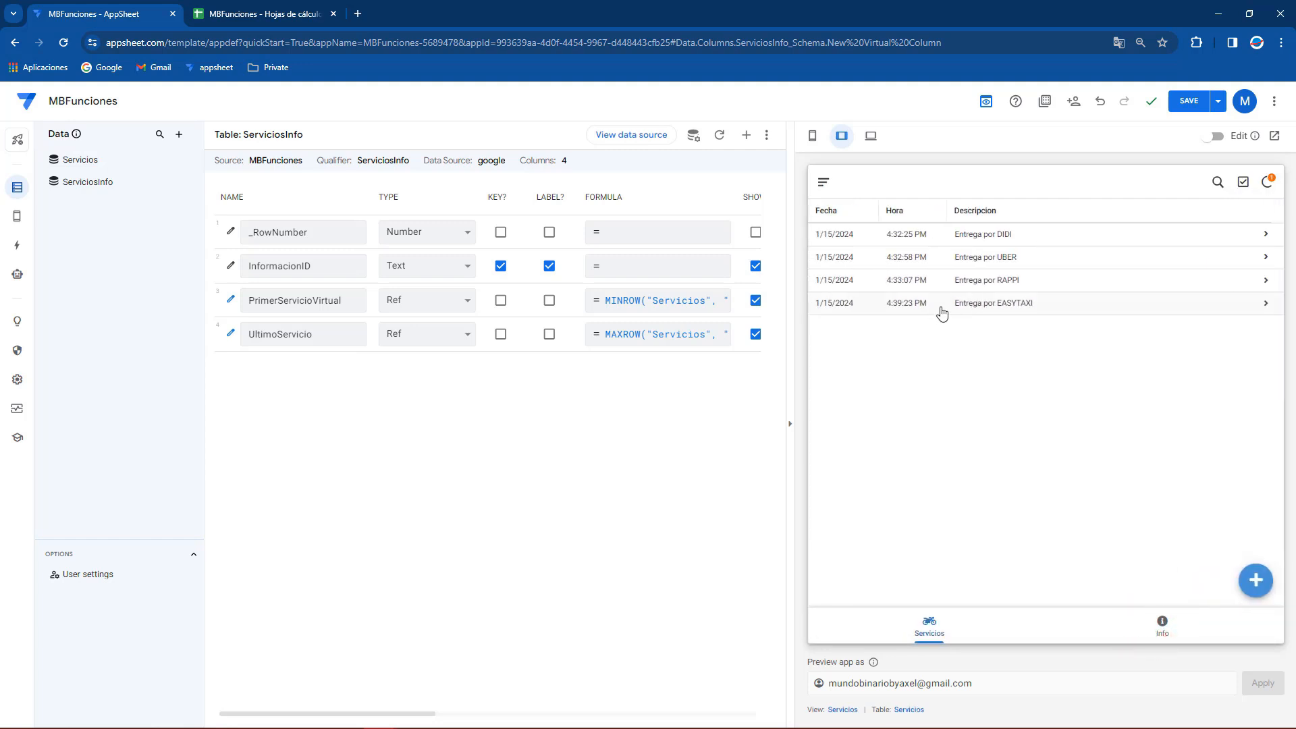
Step: In the Servicios spreadsheet, change the fill of the "Entrega por RAPPI" row (A4:D4) to white
left_click(284, 8)
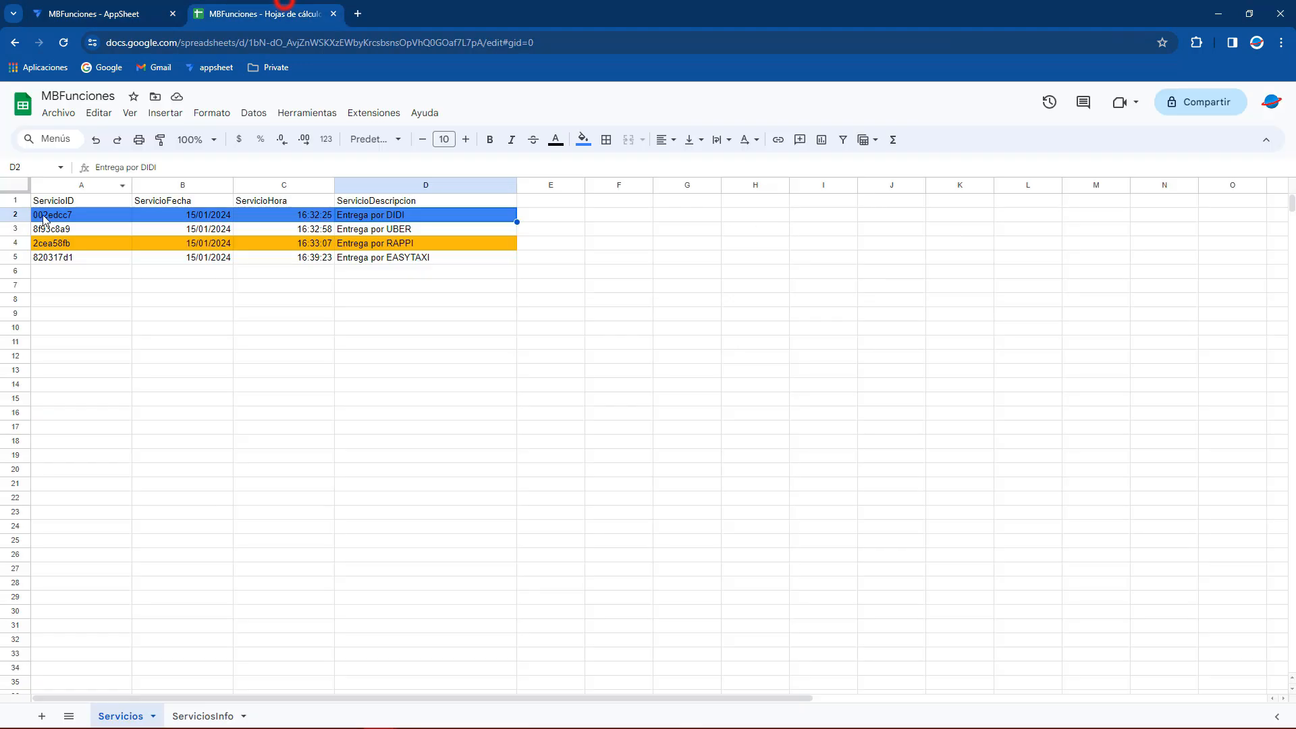
left_click(65, 259)
left_click_drag(66, 243, 378, 244)
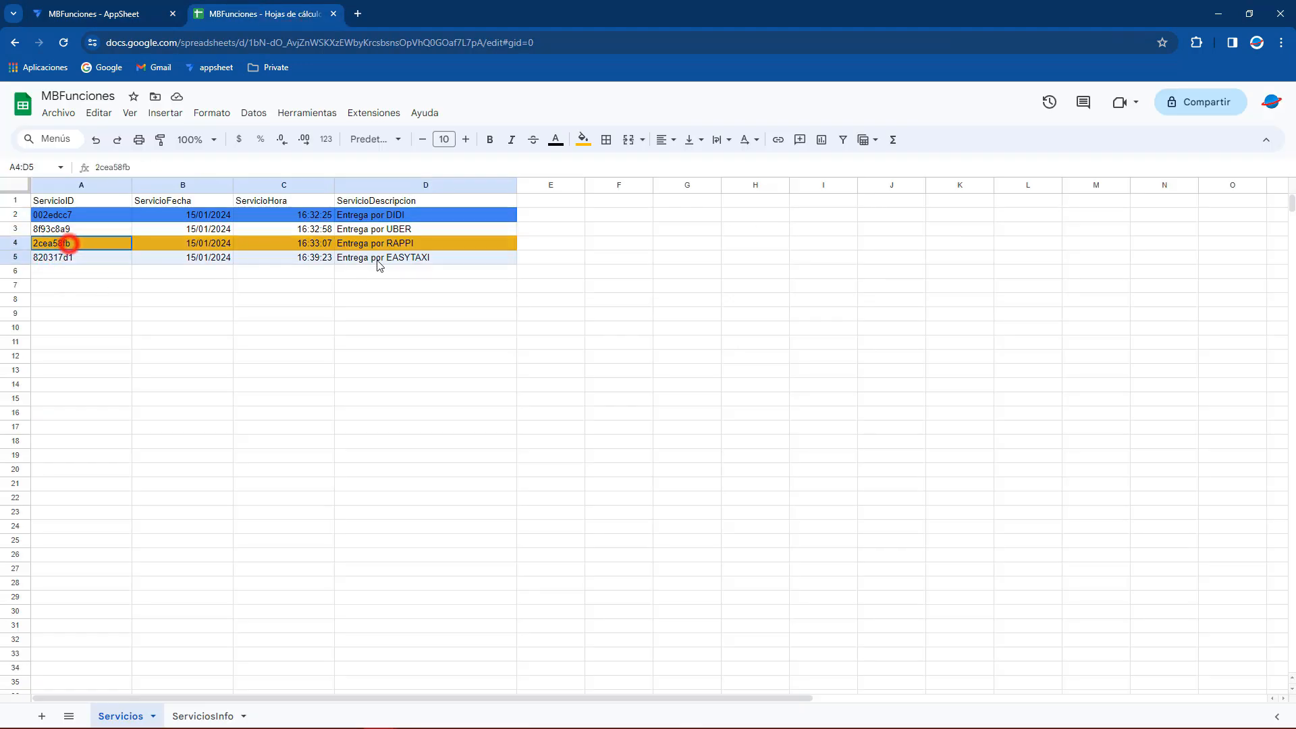
left_click(583, 140)
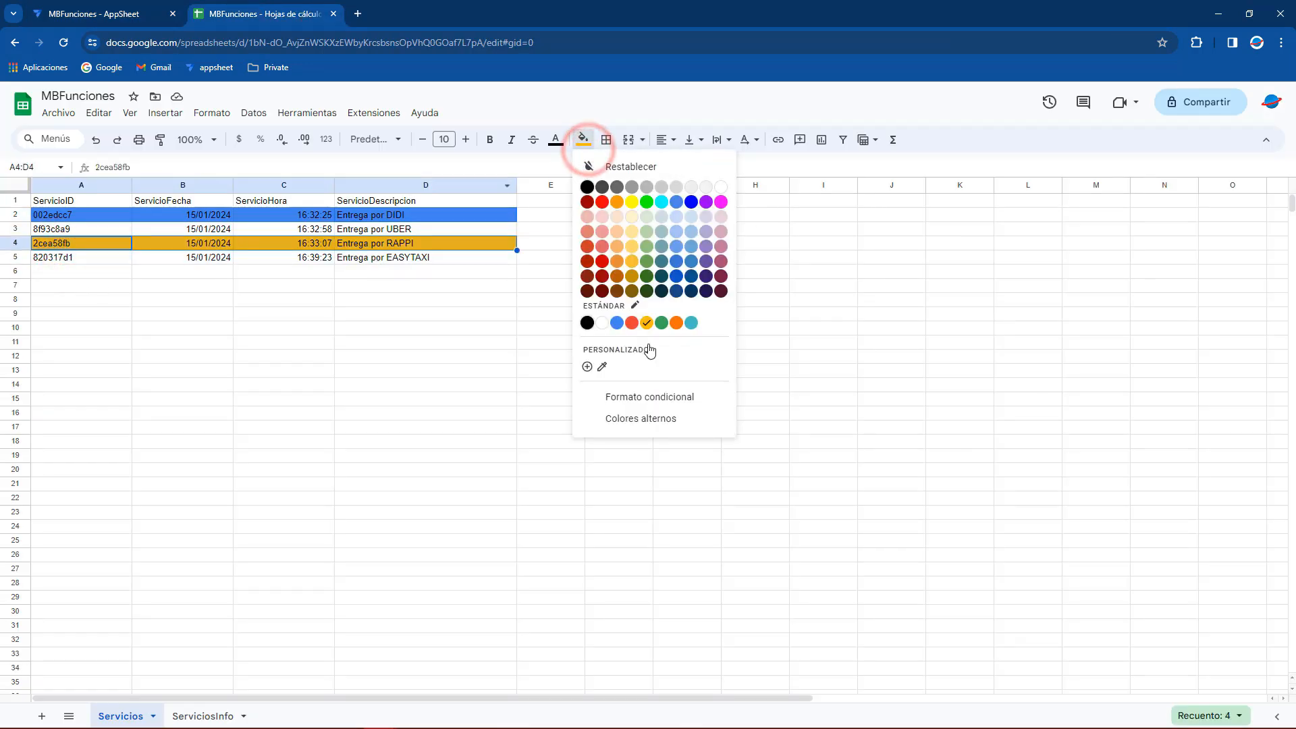
left_click(602, 323)
left_click(338, 310)
Step: Fill the "Entrega por EASYTAXI" row (A5:D5) with the standard yellow-orange color
left_click_drag(89, 257, 370, 262)
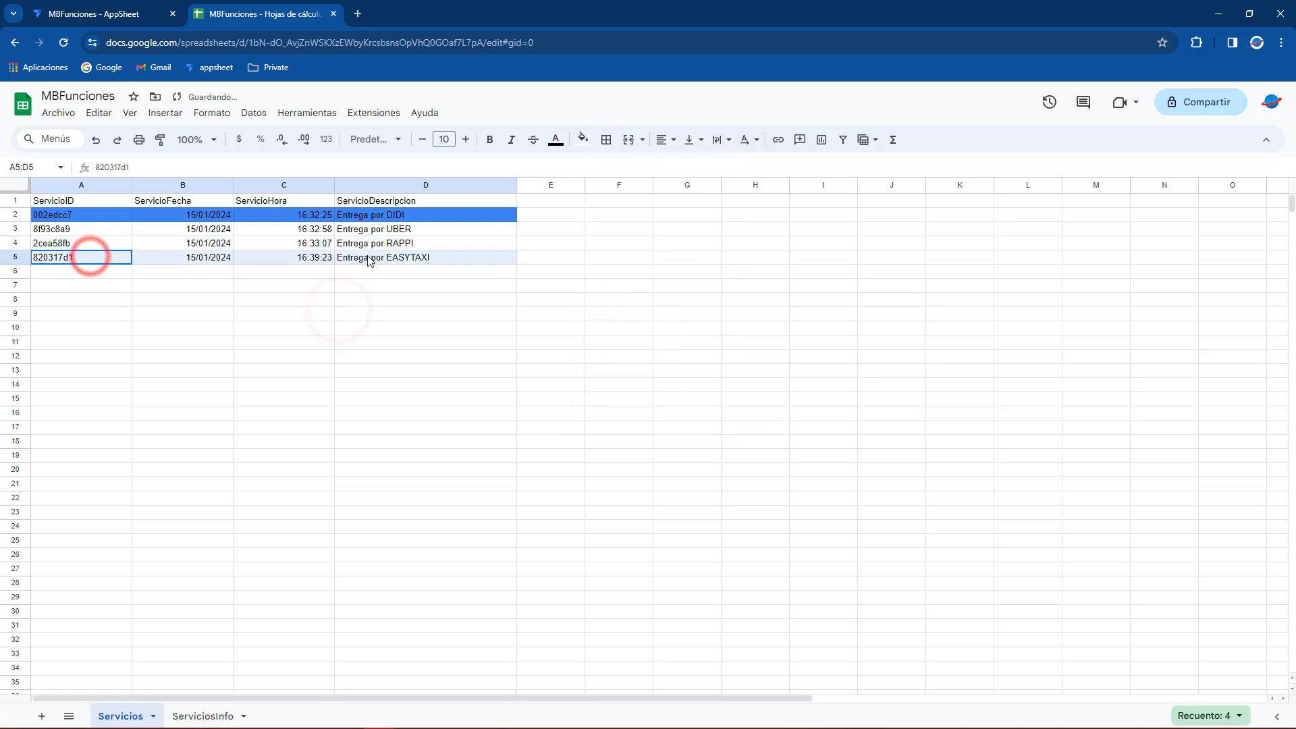
left_click(583, 140)
left_click(648, 322)
left_click(511, 350)
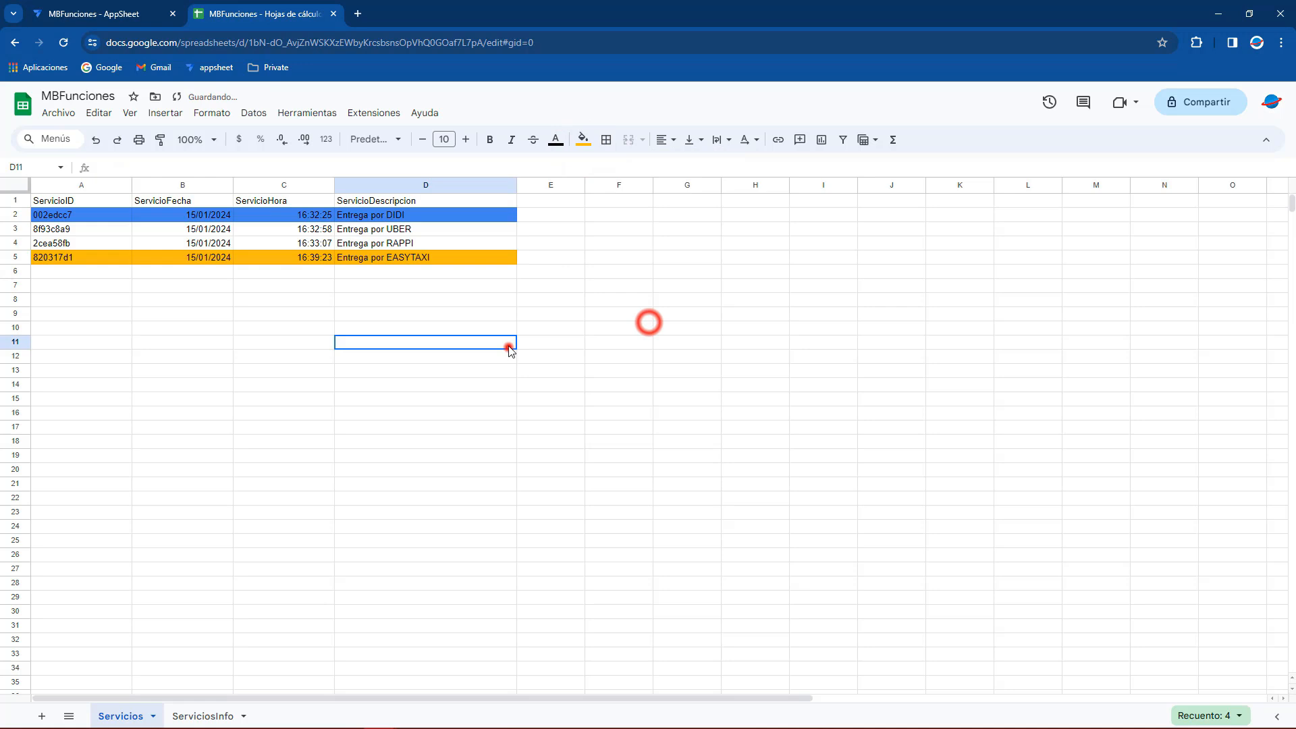
Step: Compare the EASYTAXI record's ServicioID with Último servicio in AppSheet's Info view and save the app
left_click(87, 260)
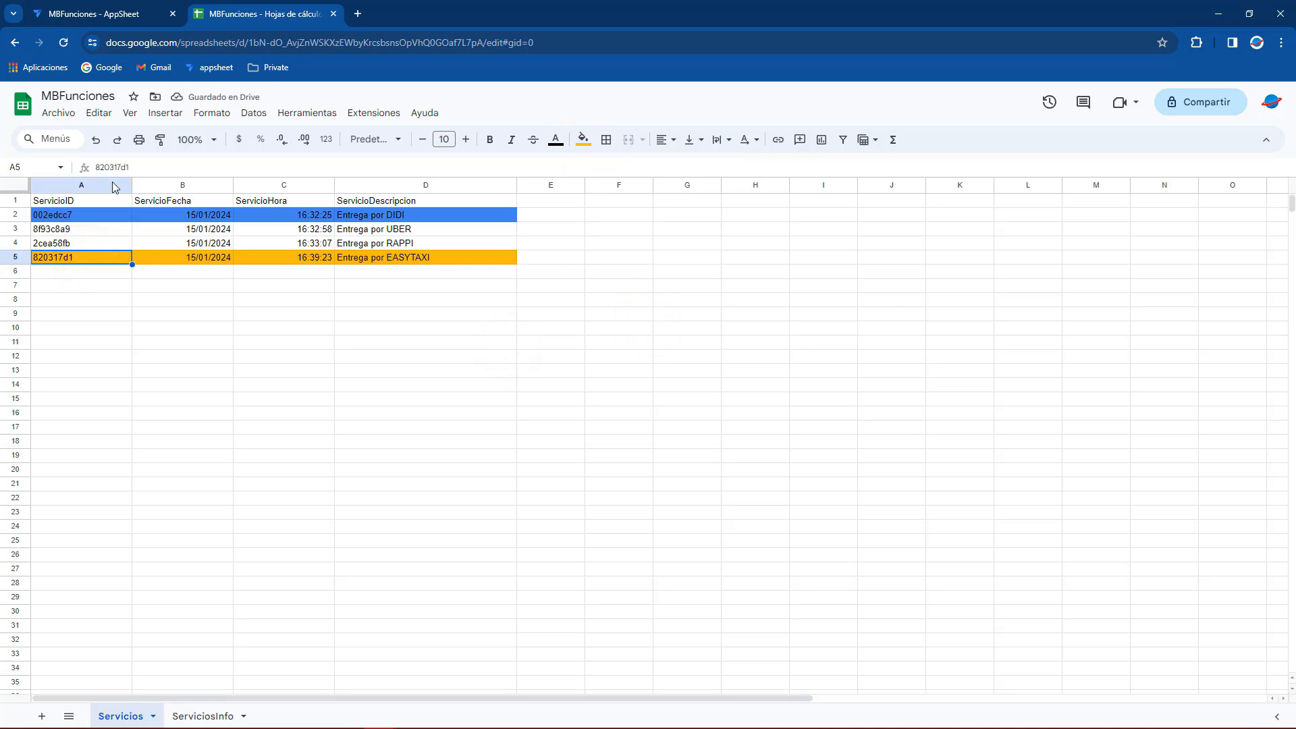
left_click(125, 15)
left_click(1161, 625)
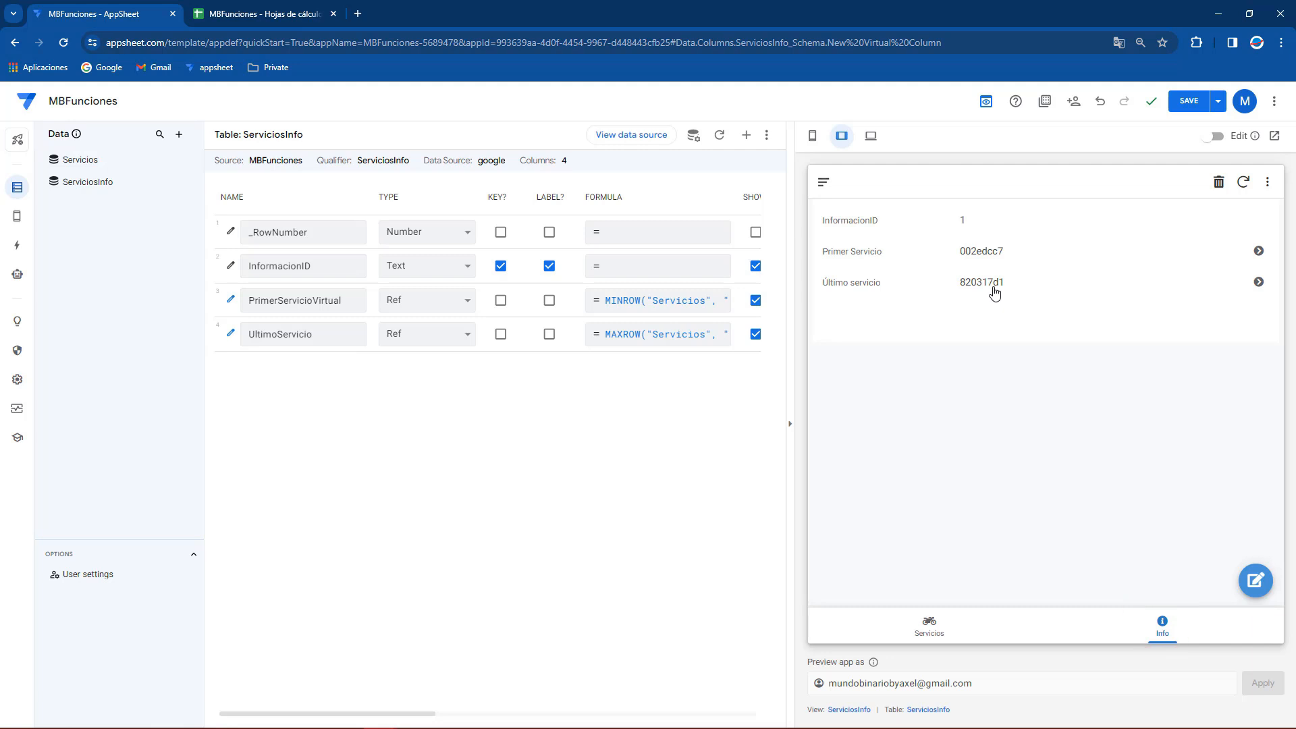
left_click(1206, 102)
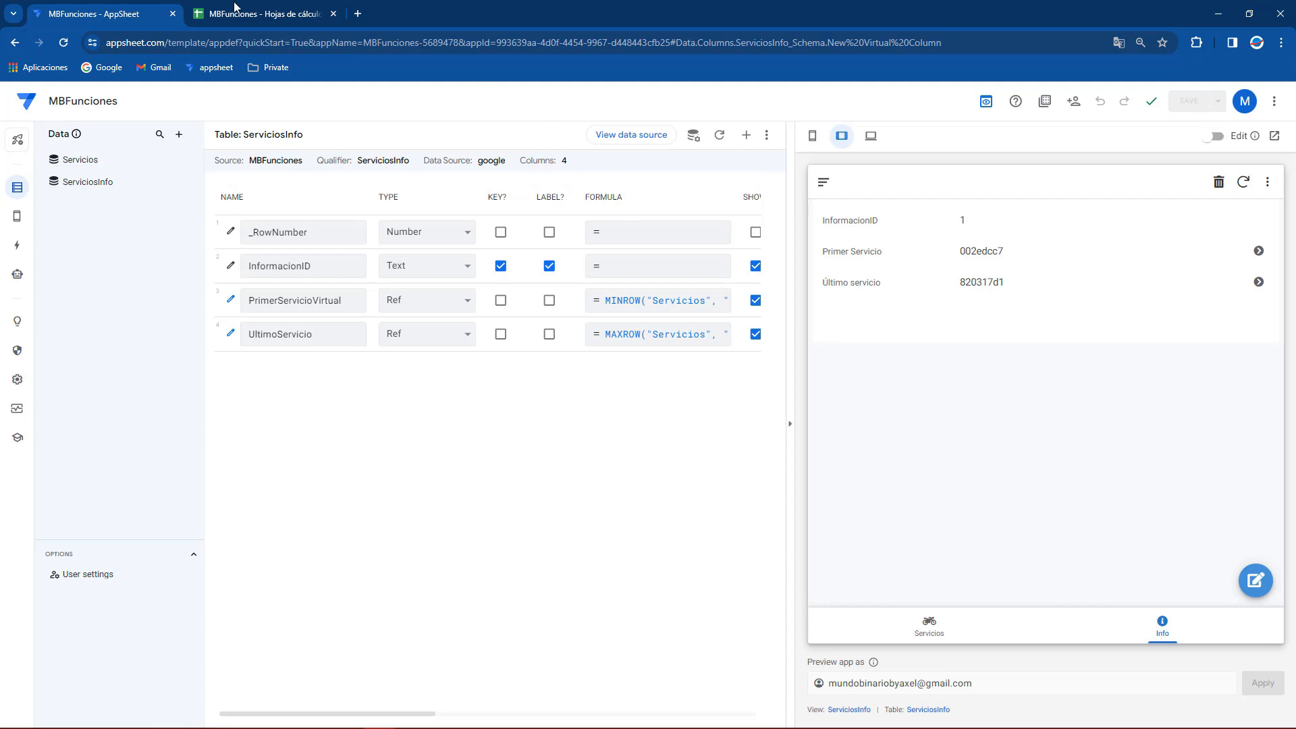
Step: In the Servicios spreadsheet, set ServicioFecha to 14/01/2024 for the DIDI and UBER records
left_click(233, 12)
left_click(316, 224)
left_click(196, 214)
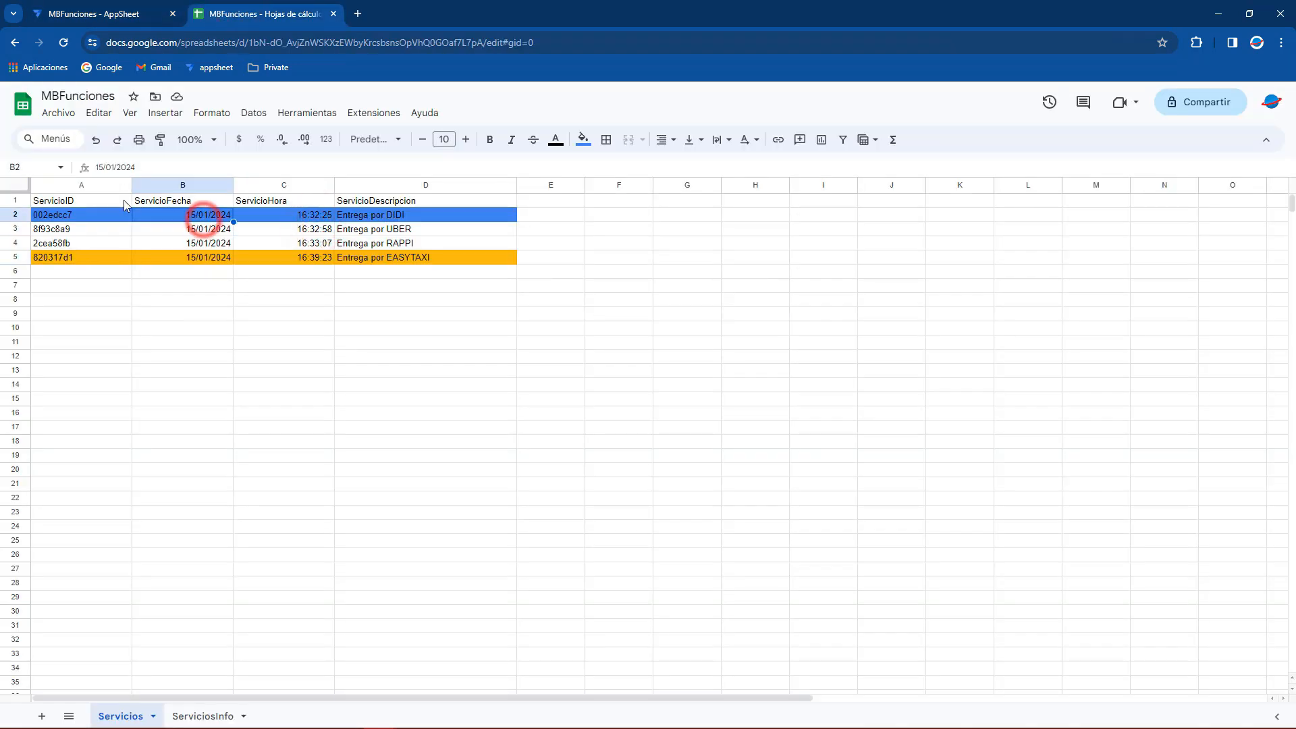
left_click(101, 168)
key("BackSpace")
type("4")
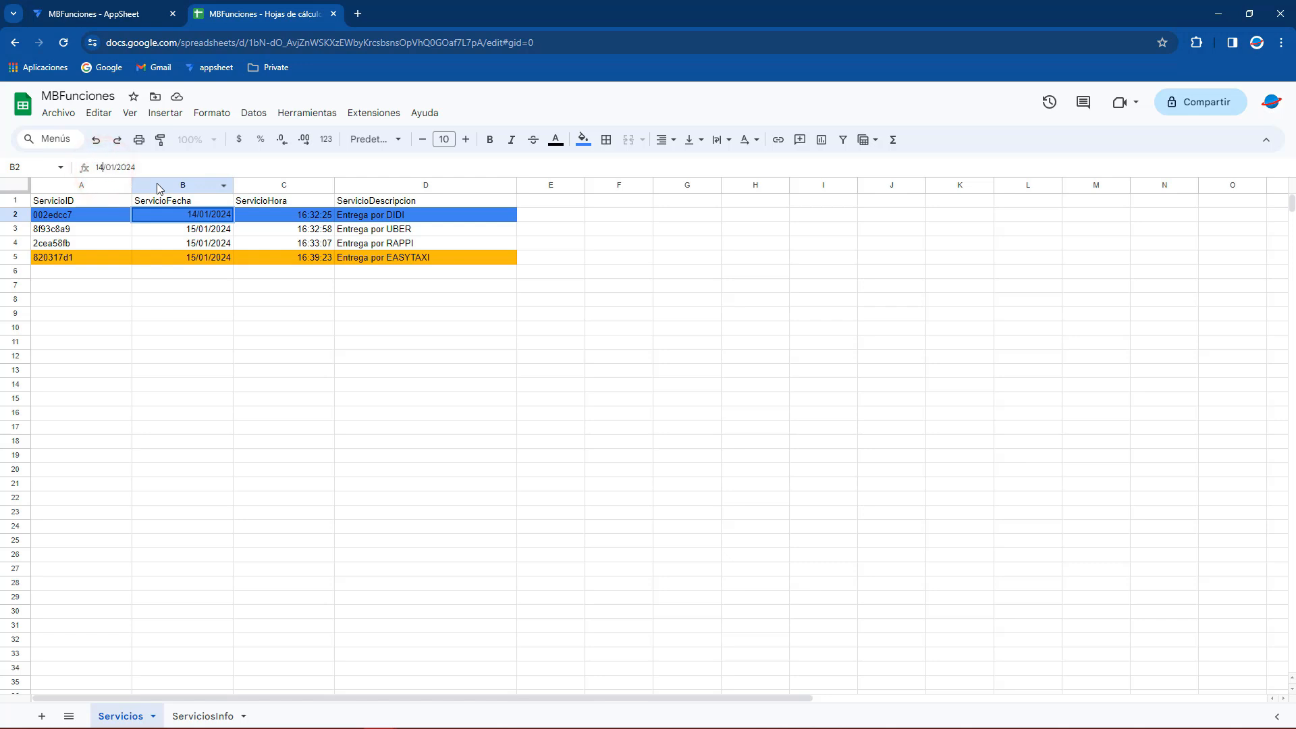
key("Return")
left_click(105, 166)
key("BackSpace")
type("4")
Step: Set ServicioFecha to 14/01/2024 for the RAPPI and EASYTAXI records
left_click(194, 248)
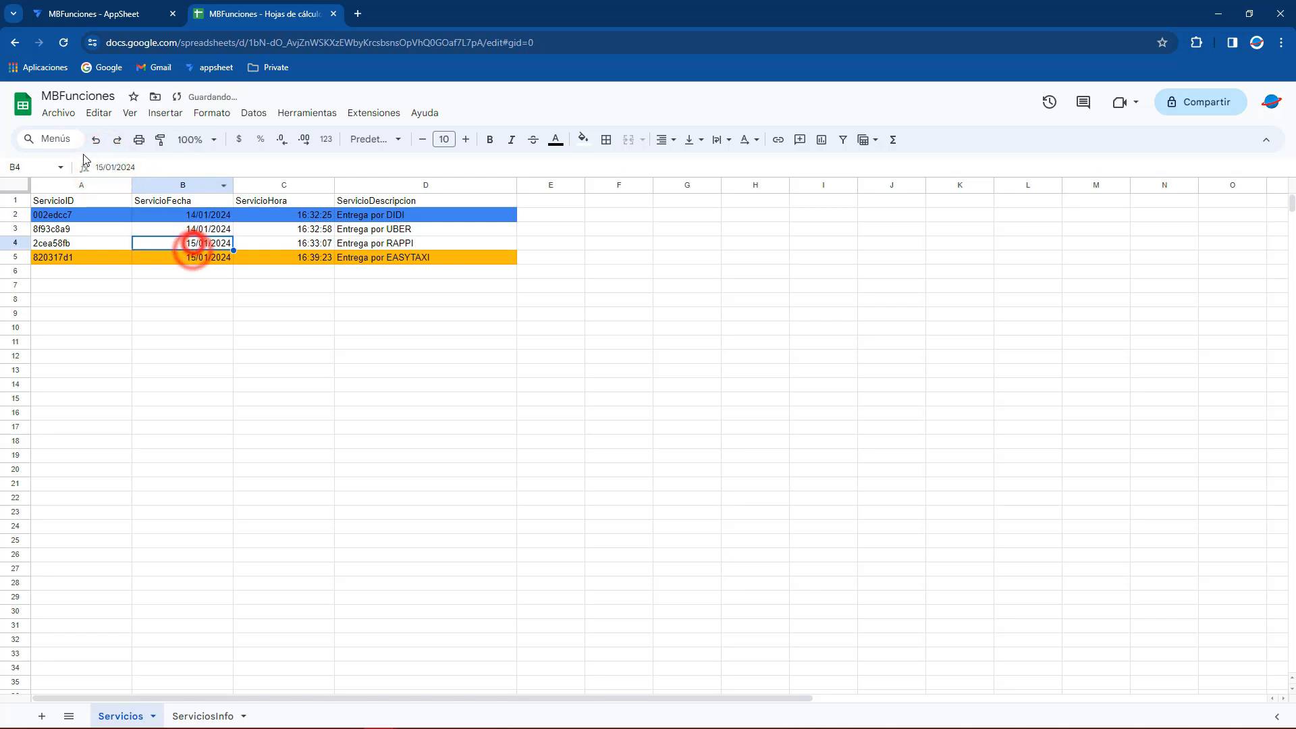
left_click(103, 166)
key("BackSpace")
type("4")
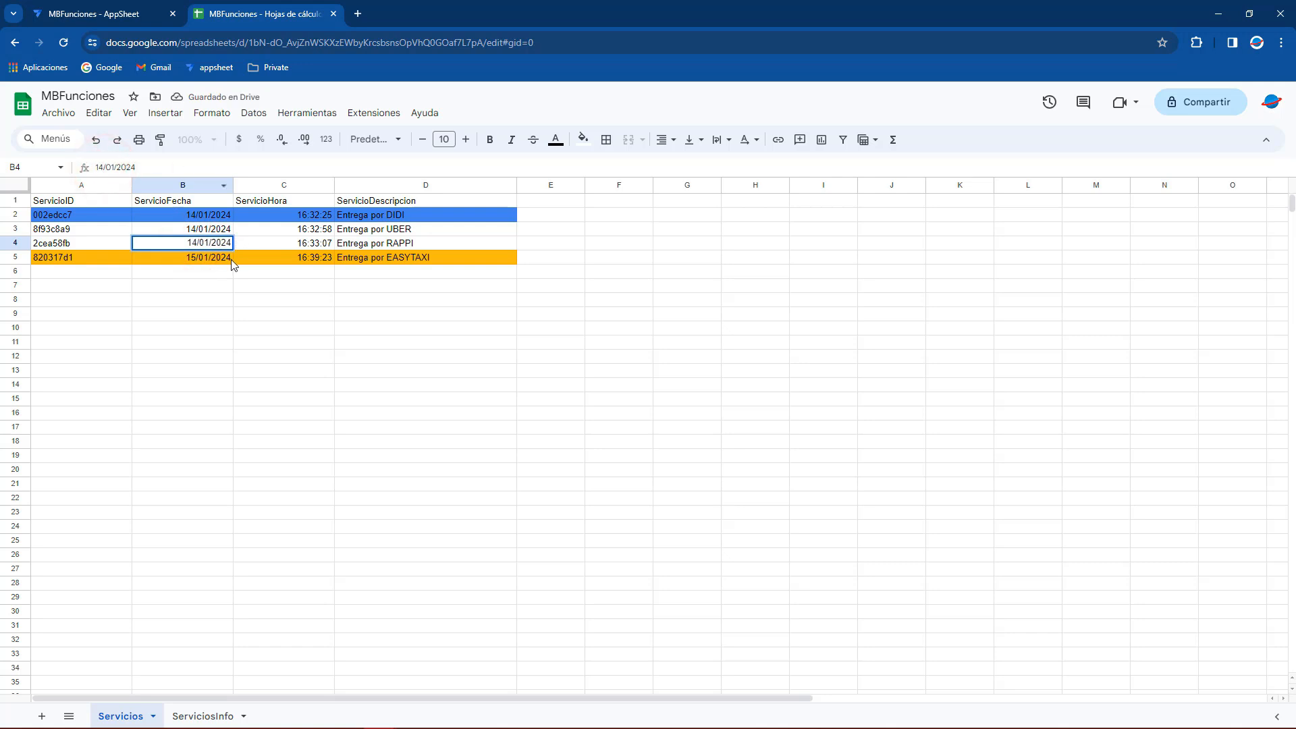
left_click(208, 257)
left_click(103, 167)
key("BackSpace")
type("4")
key("Return")
left_click(191, 284)
Step: Refresh the AppSheet preview and compare its Primer Servicio and Último servicio IDs with rows 2 and 5 of the spreadsheet
left_click(120, 12)
left_click(1243, 182)
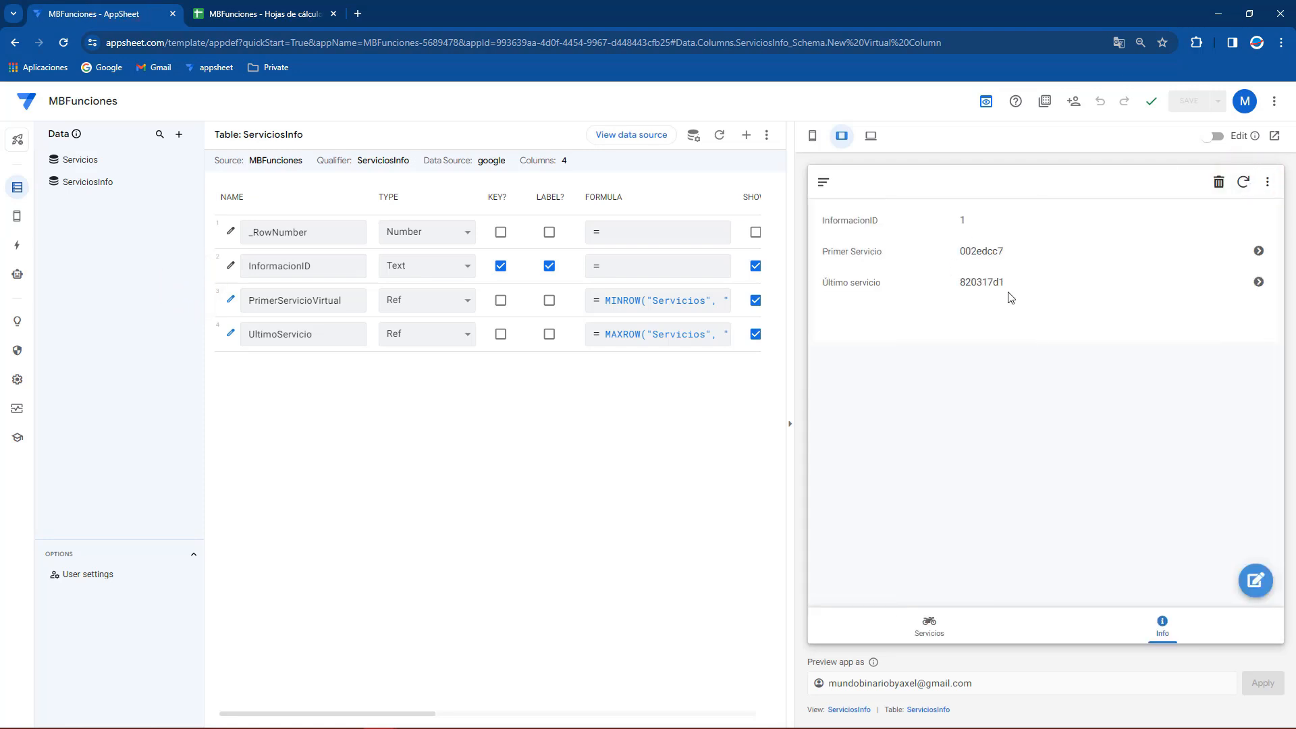
left_click(264, 14)
left_click(80, 214)
left_click(79, 259)
key("ctrl+shift+Tab")
Step: Add a service record with the description "Servicio compartido CABIFY" in the preview's Servicios view and save it
left_click(917, 621)
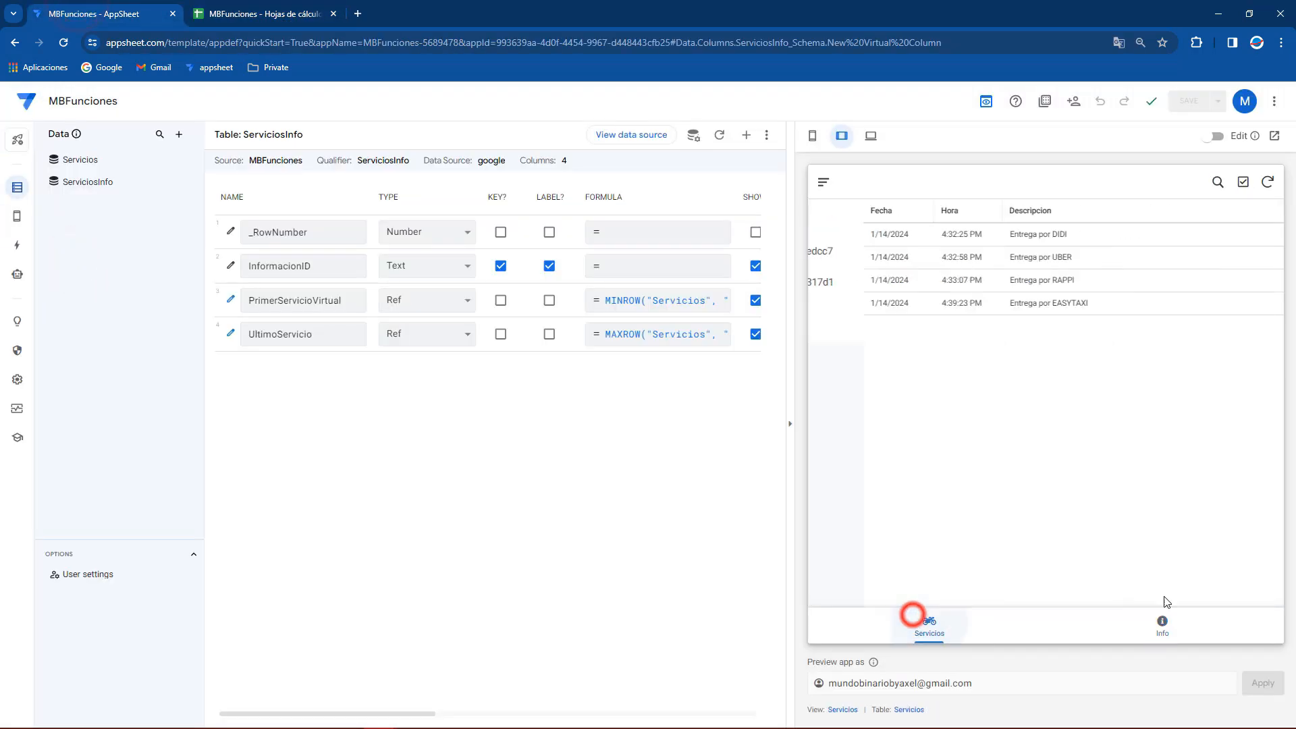
left_click(1256, 582)
left_click(965, 440)
type("Servicio compartido CABIFY")
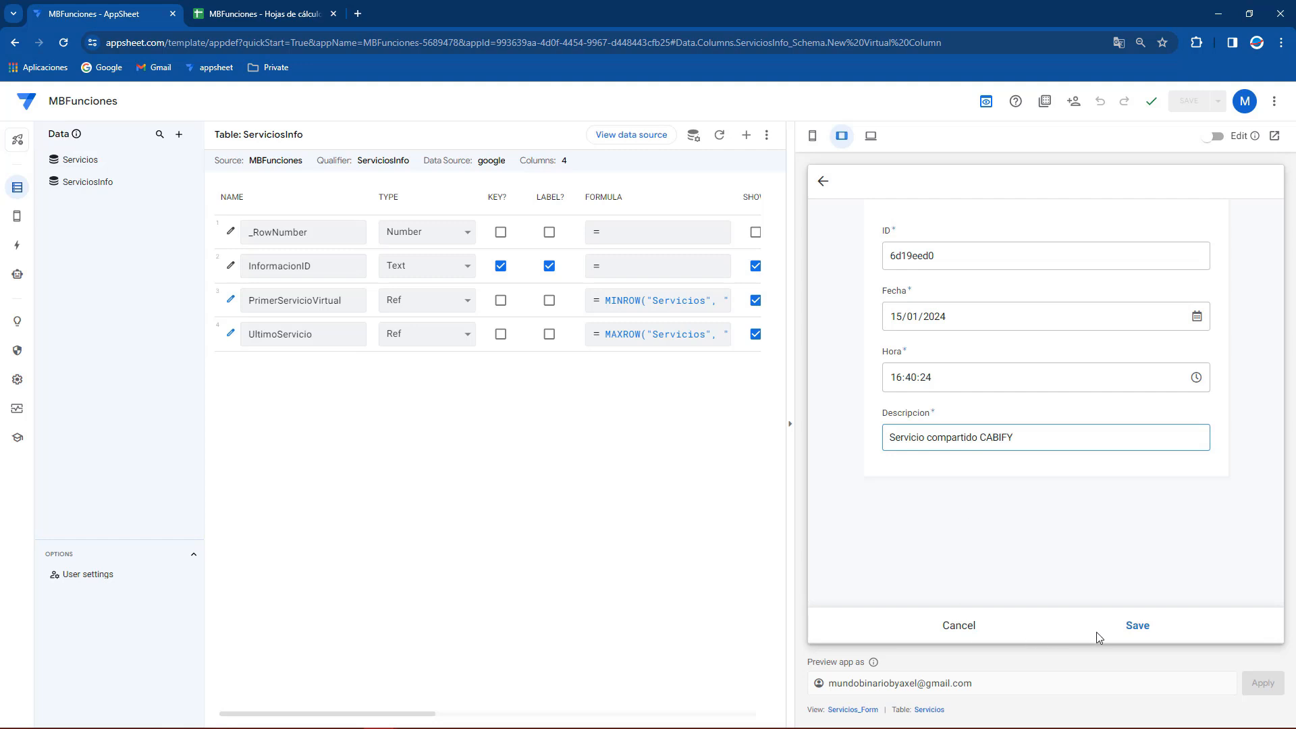
left_click(1134, 625)
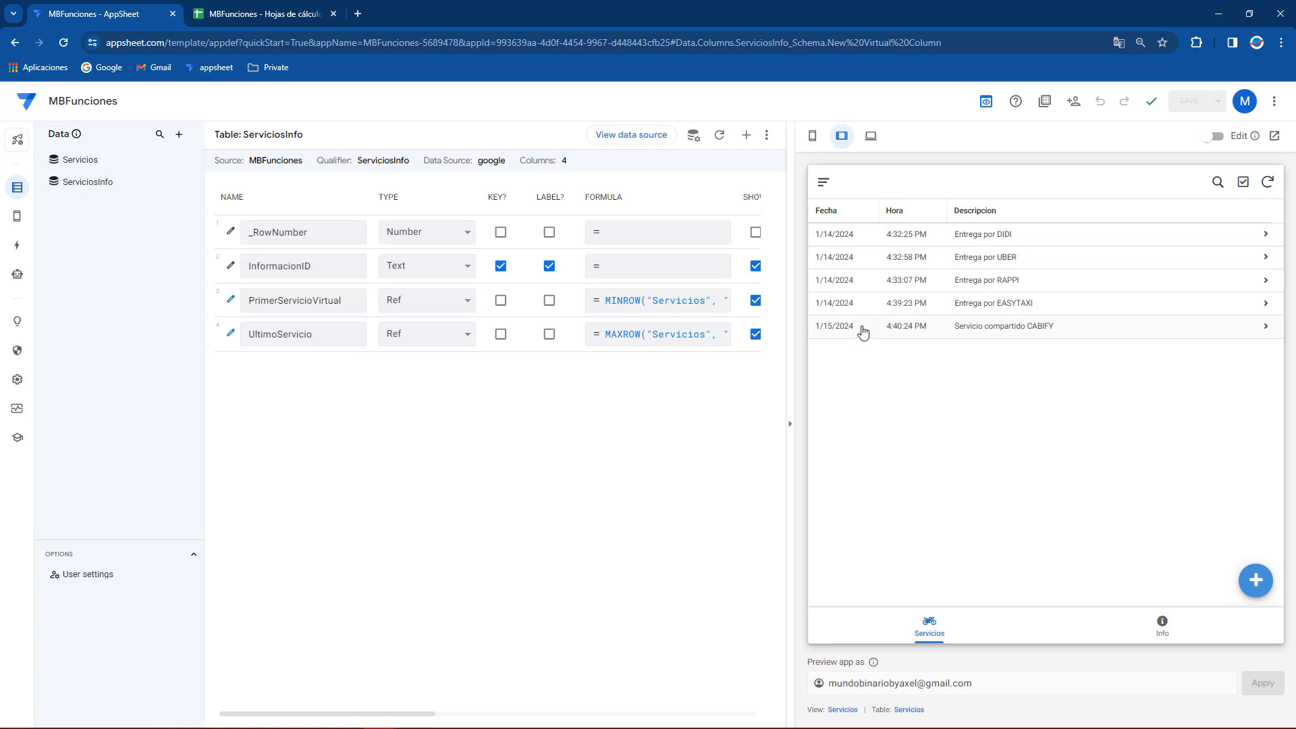
Step: Add another service record dated 15/01/2024 with the description "Entrega por DIDI" and save it
left_click(1252, 582)
left_click(930, 440)
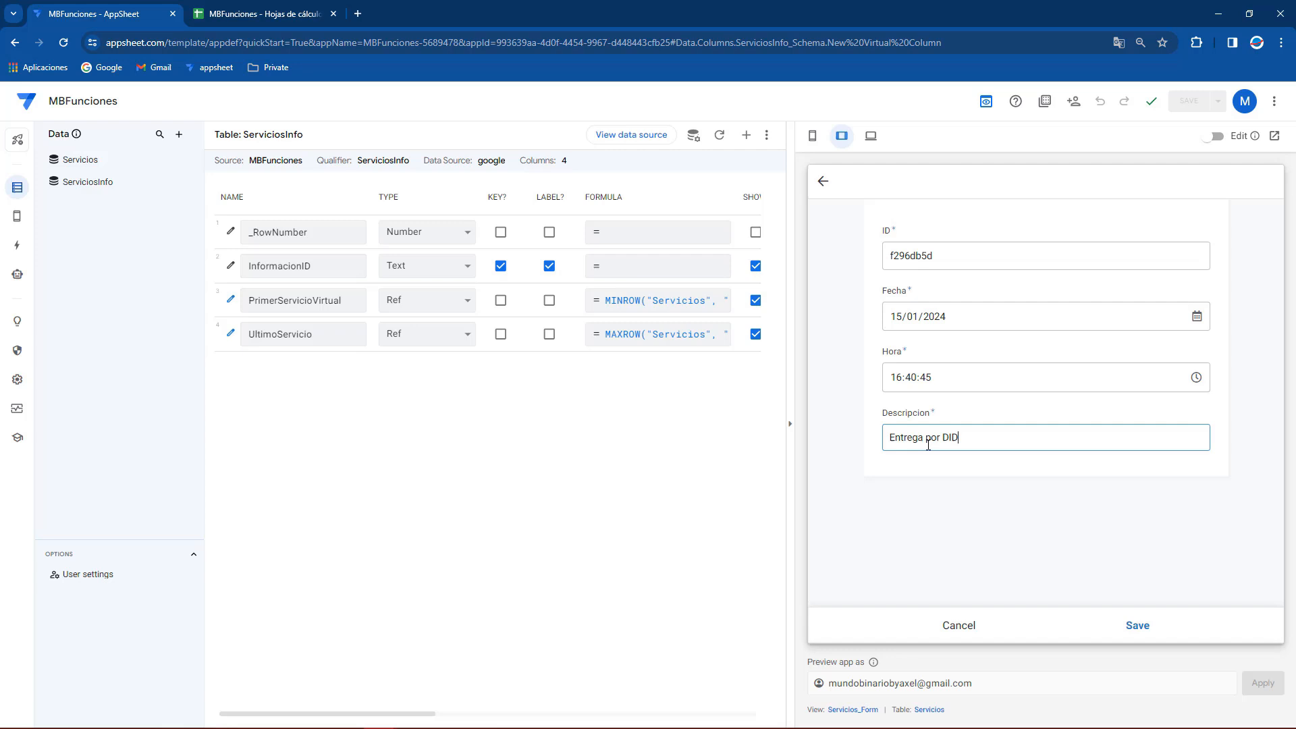
left_click(1130, 627)
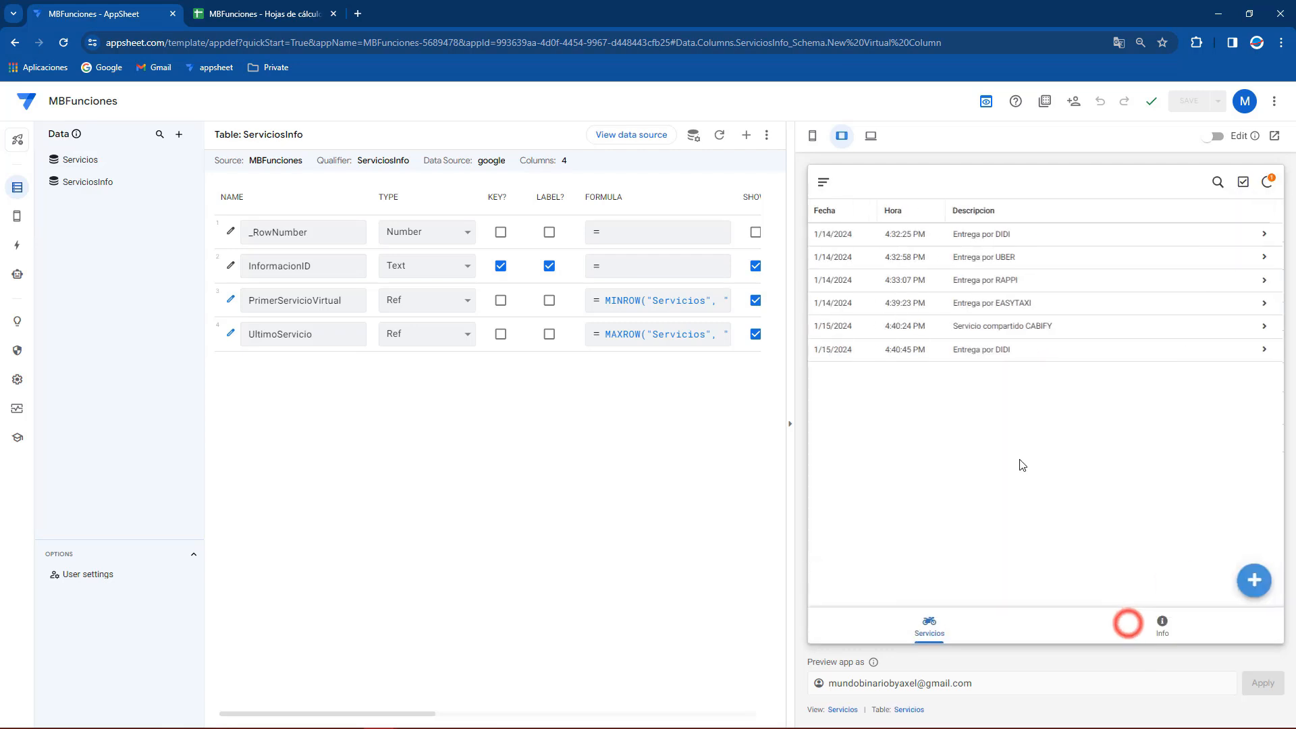
Step: Add another service record dated 15/01/2024 with the description "Entrega por EASYTAXI" and save it
left_click(1253, 580)
left_click(985, 437)
type("Entrega")
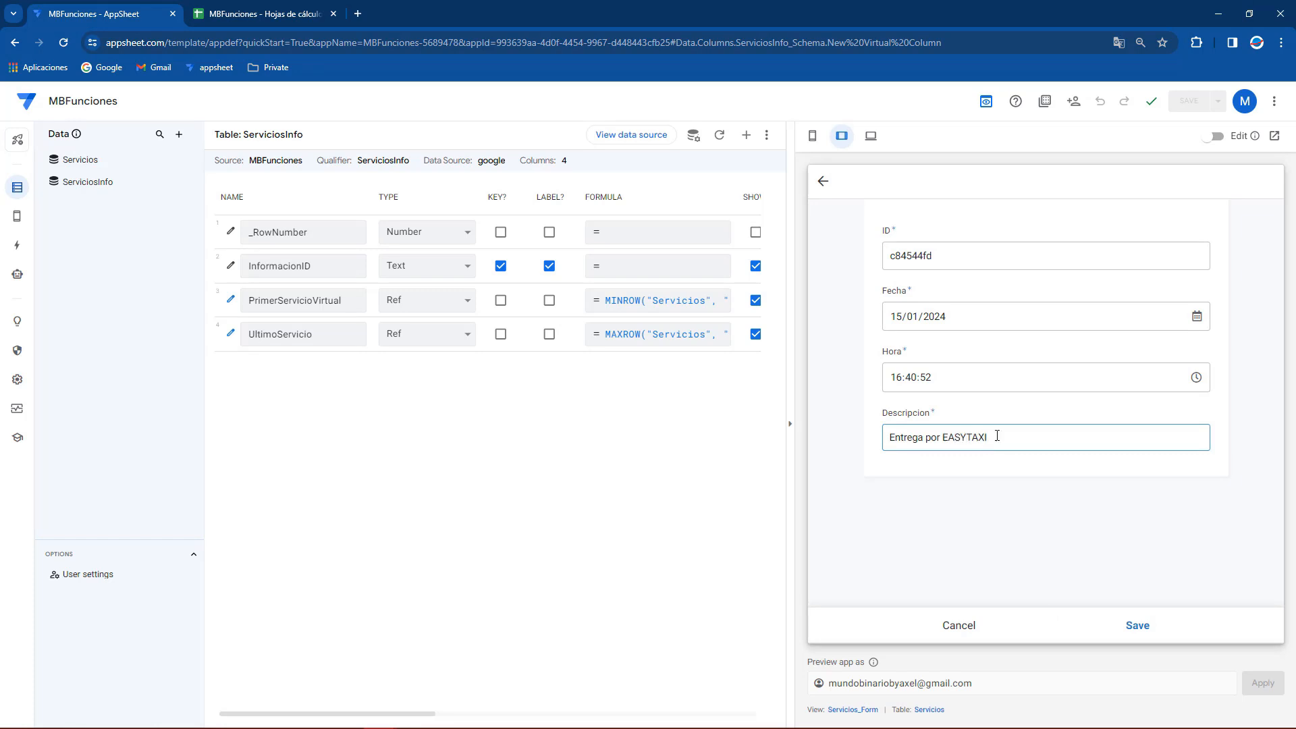
type(" por EASYTAXI")
left_click(1131, 626)
Step: In the Servicios spreadsheet, change the fill of all service records (A2:D8) to white
left_click(208, 13)
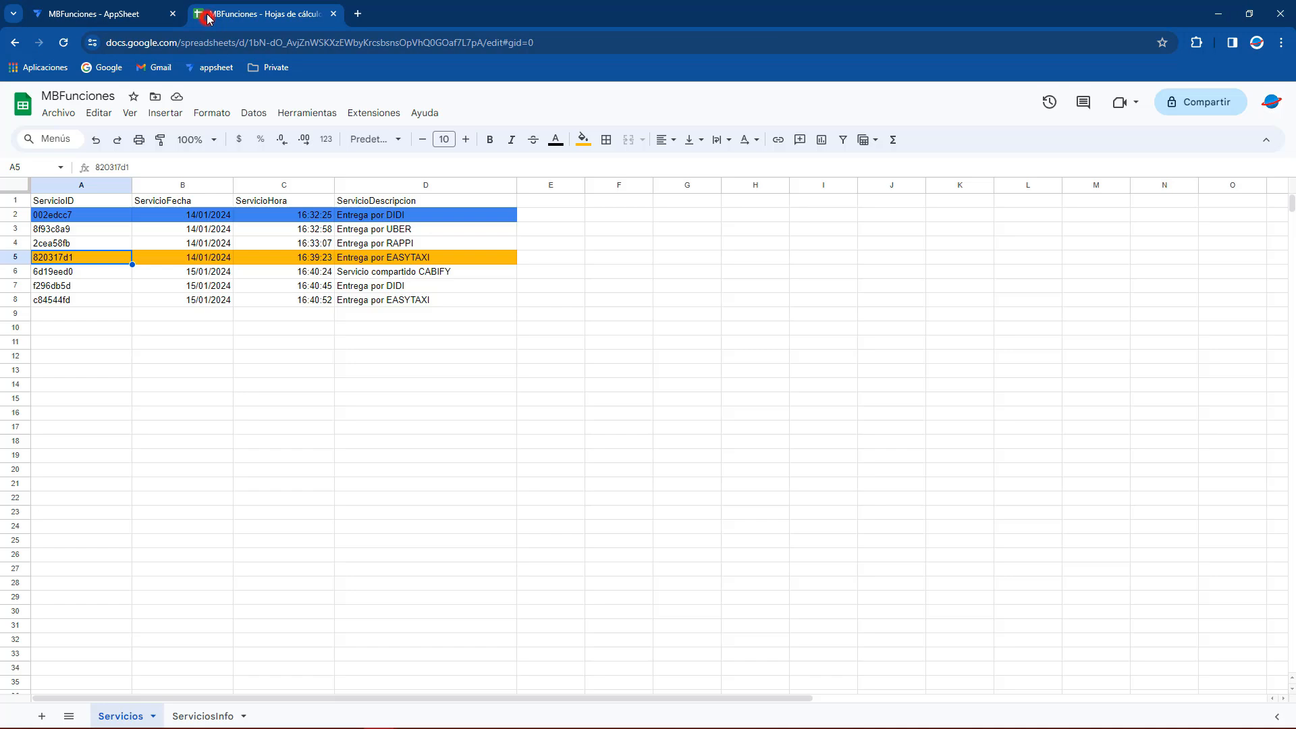
left_click(322, 345)
left_click_drag(70, 214, 472, 300)
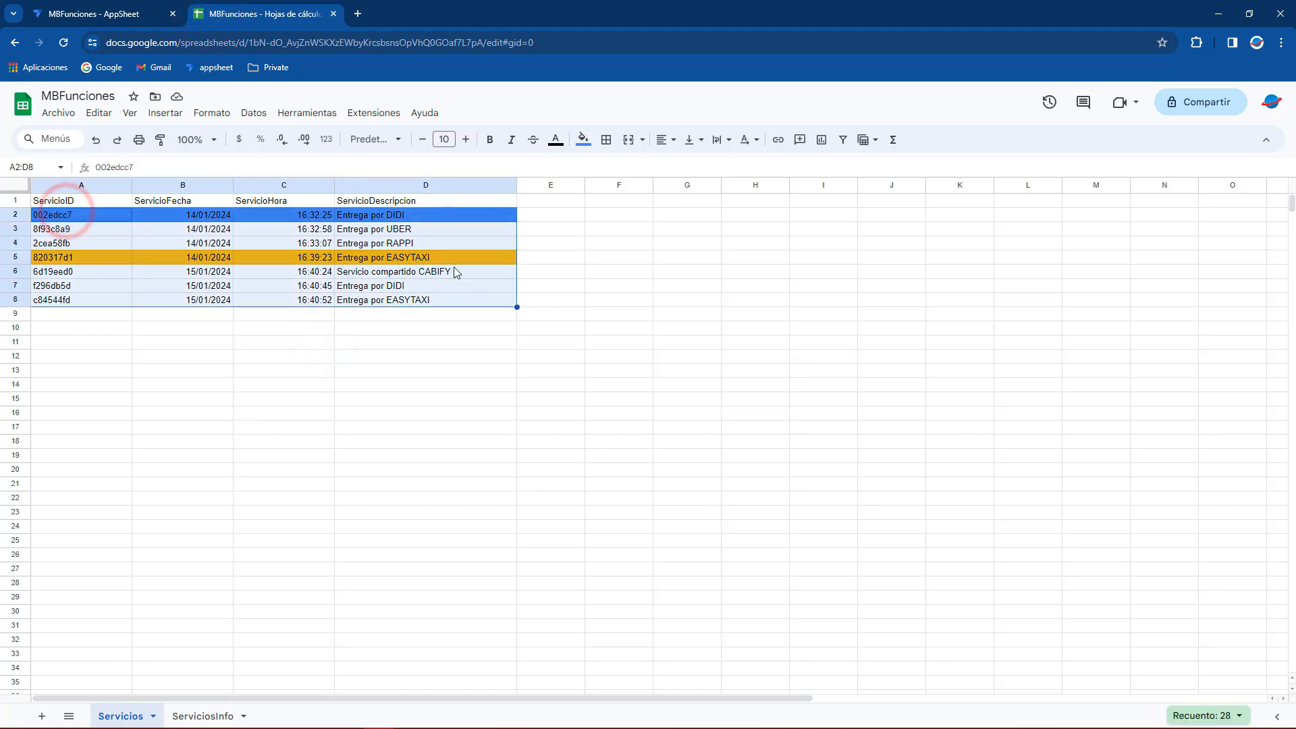
left_click(582, 139)
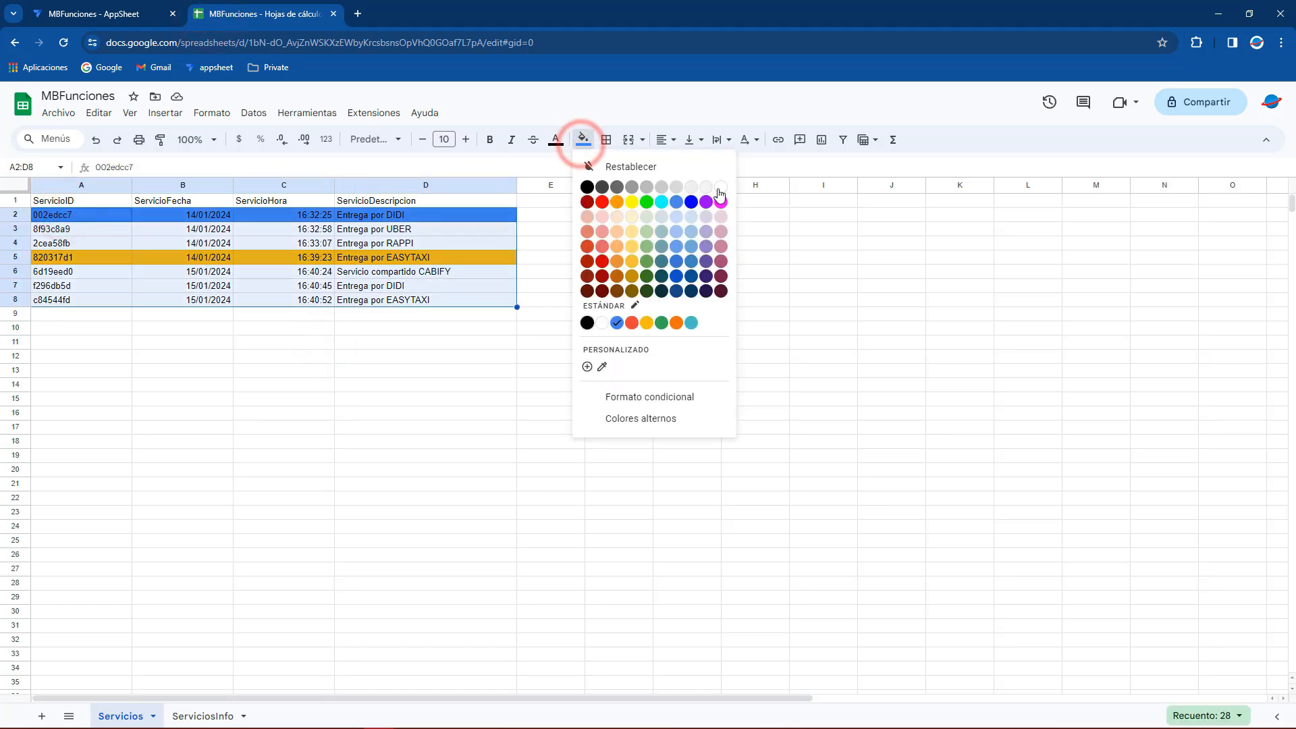
left_click(720, 187)
left_click(646, 254)
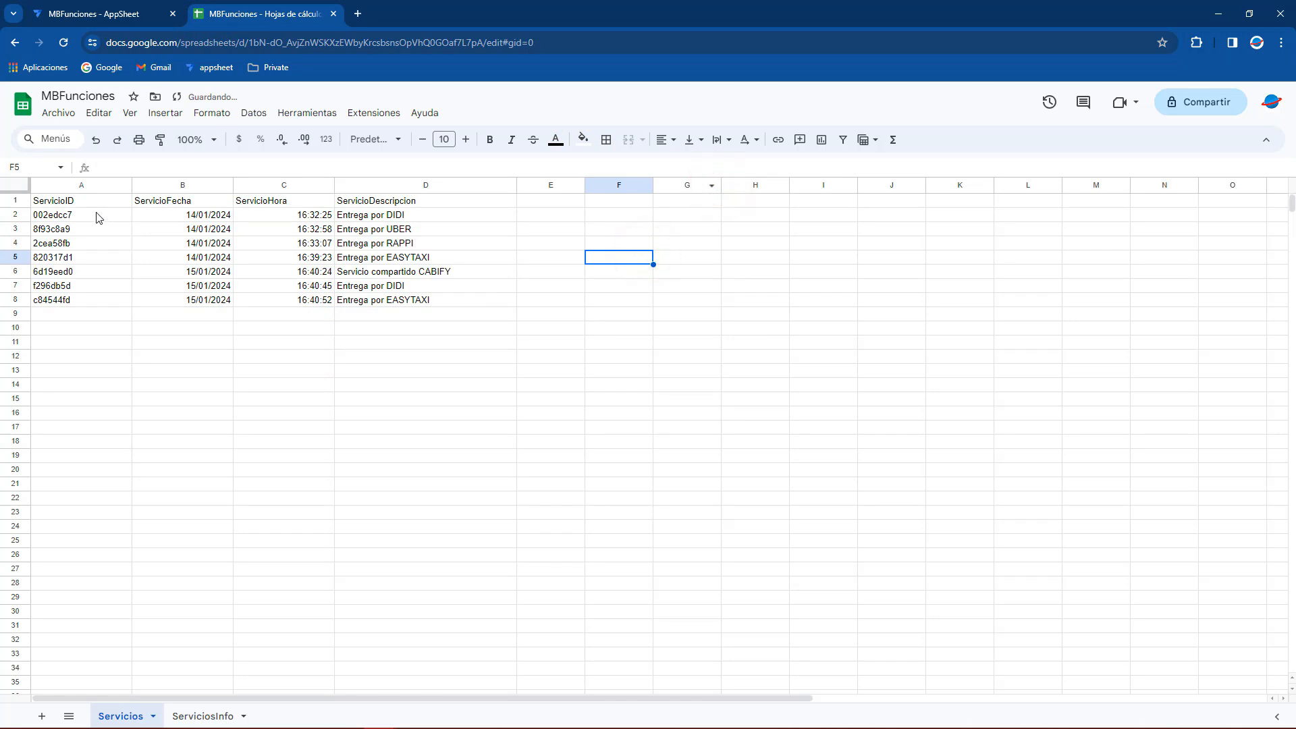
Step: Fill the first 14/01/2024 record's row (A2:D2) with the standard green color
left_click_drag(185, 216, 110, 263)
left_click(474, 214)
left_click_drag(71, 215, 370, 221)
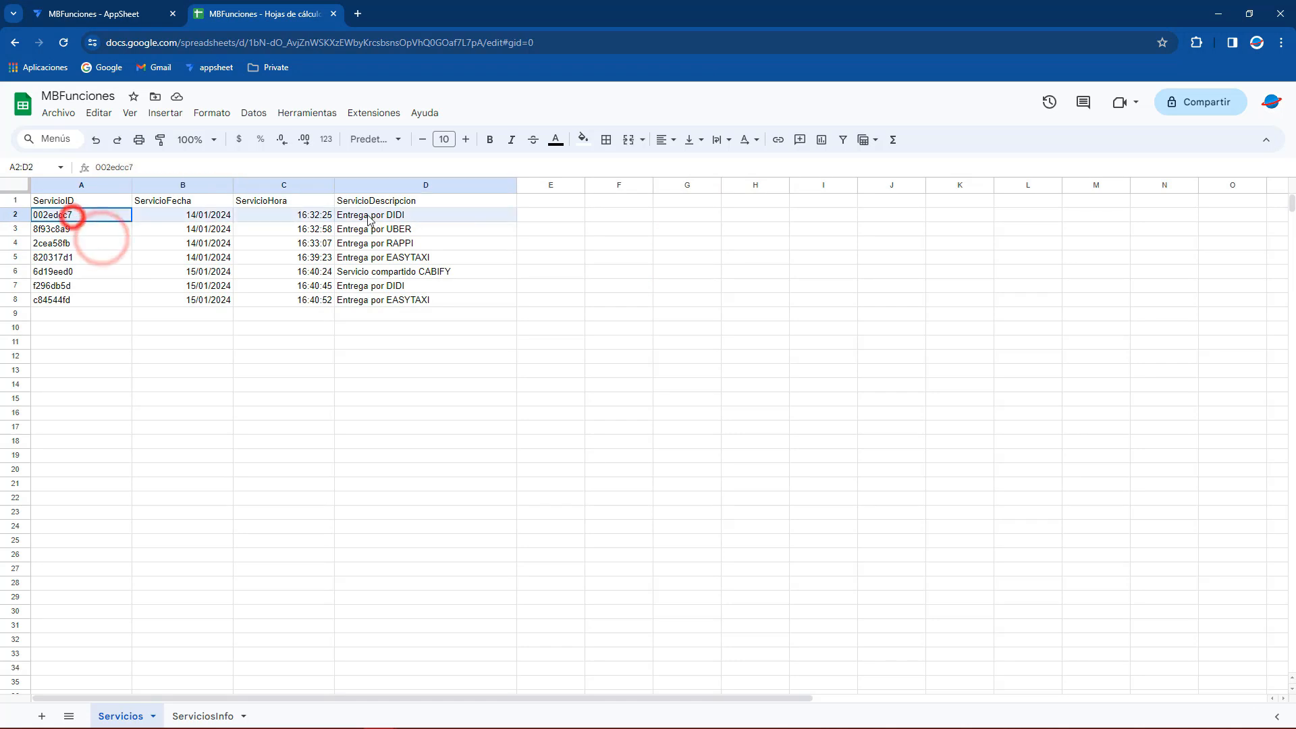
left_click(582, 139)
left_click(662, 323)
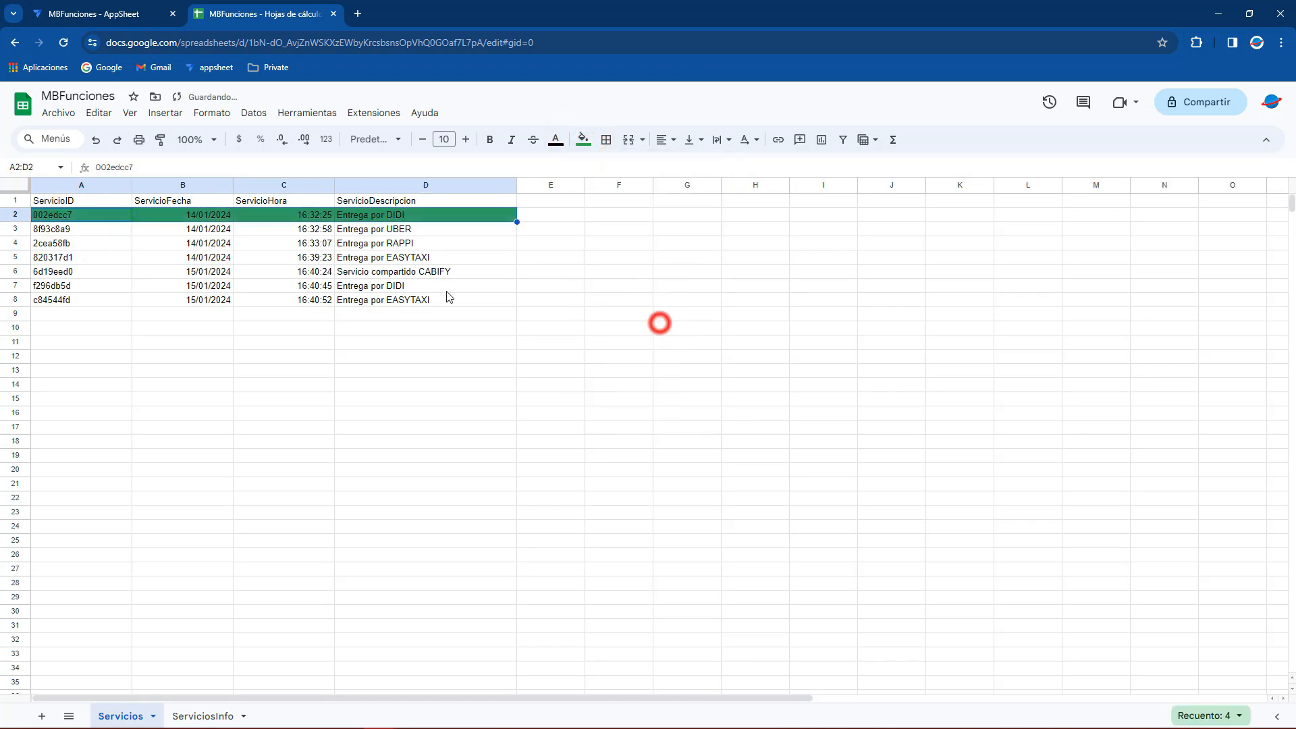
left_click(98, 218)
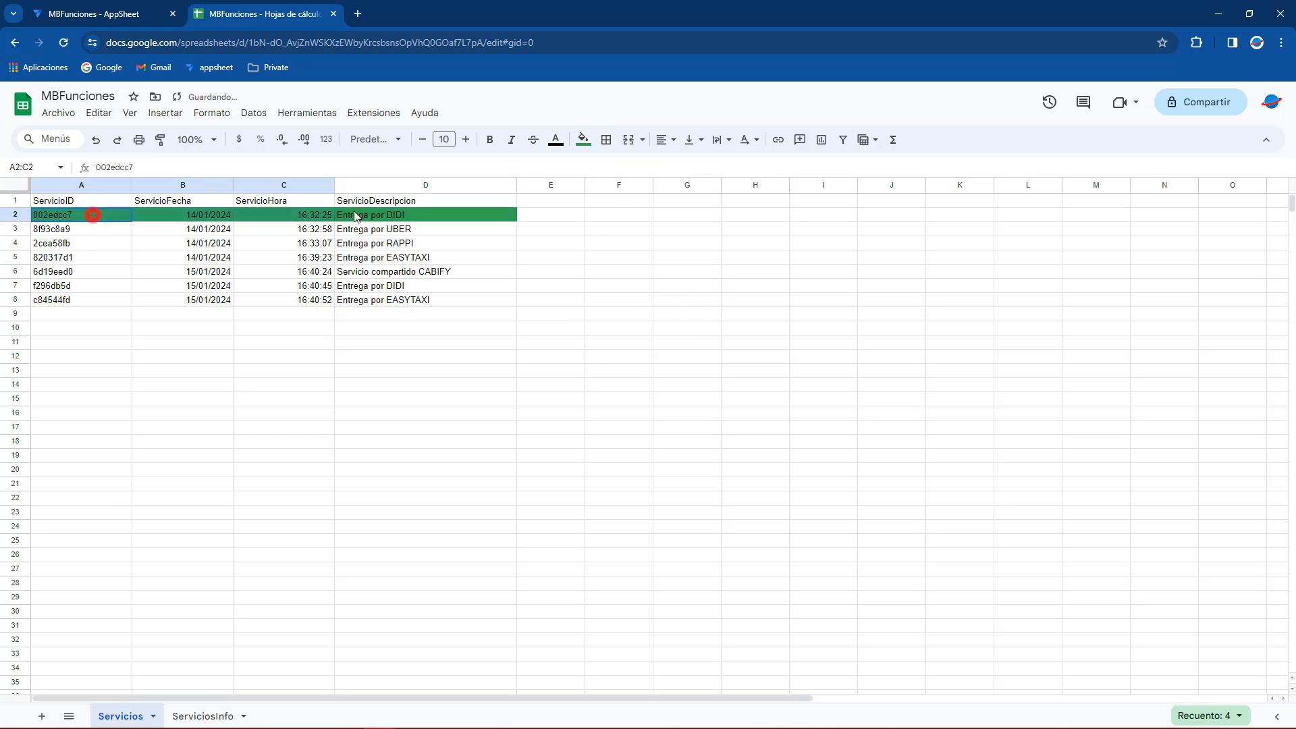
Step: Select the row of the last 14/01/2024 record (A5:D5) in the Servicios spreadsheet
left_click(82, 259)
left_click_drag(133, 268, 473, 262)
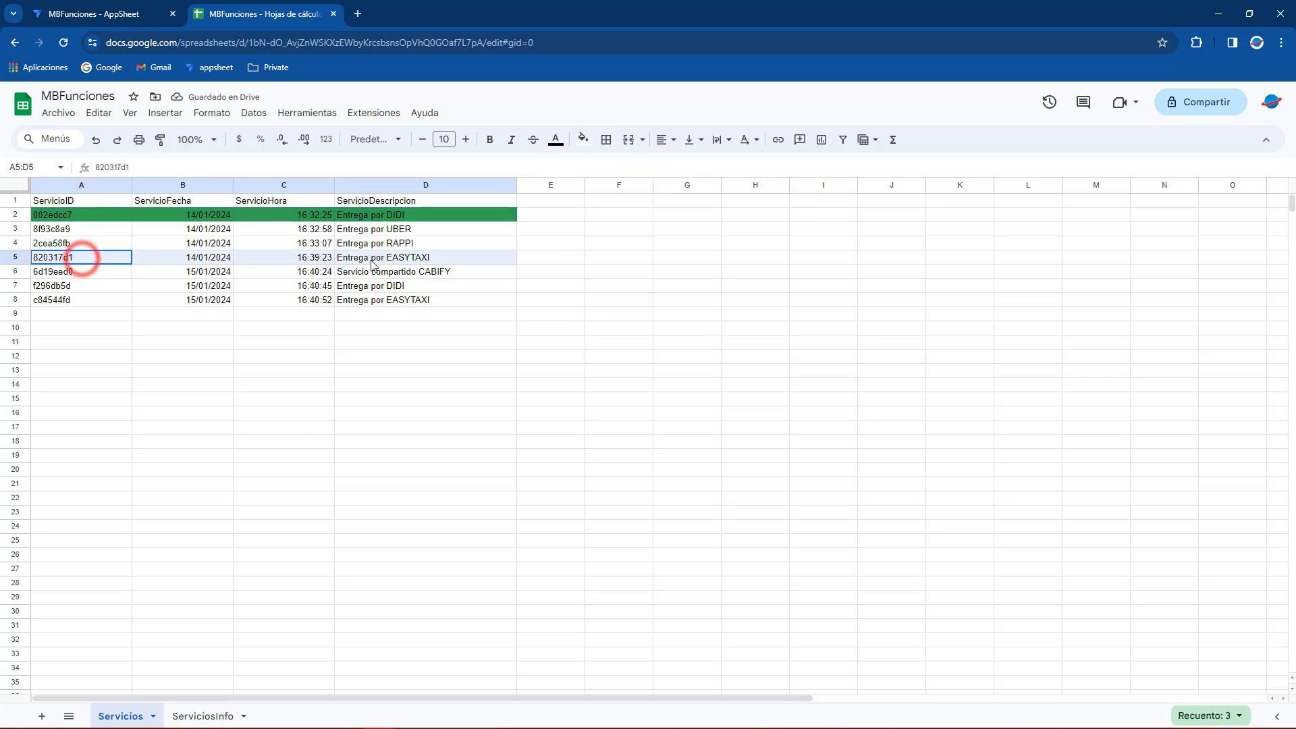
left_click(555, 139)
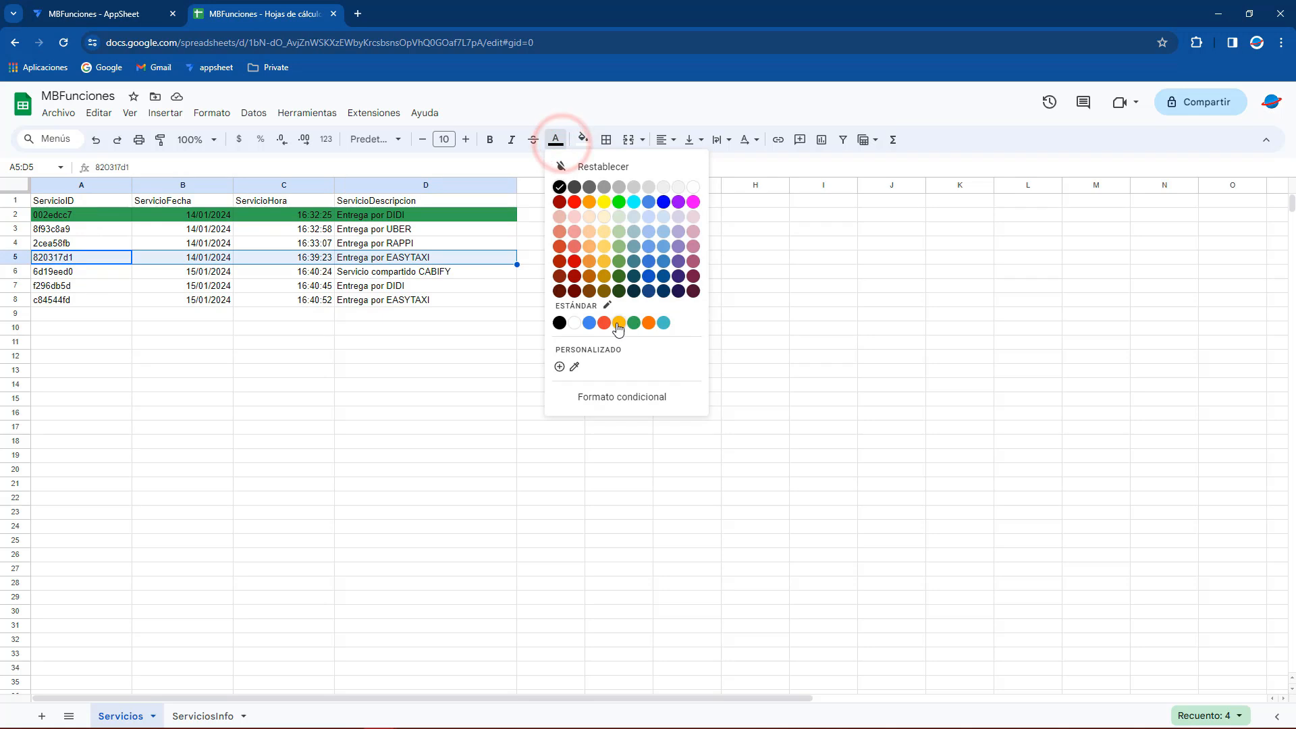
left_click(618, 323)
left_click(532, 348)
key("ctrl+z")
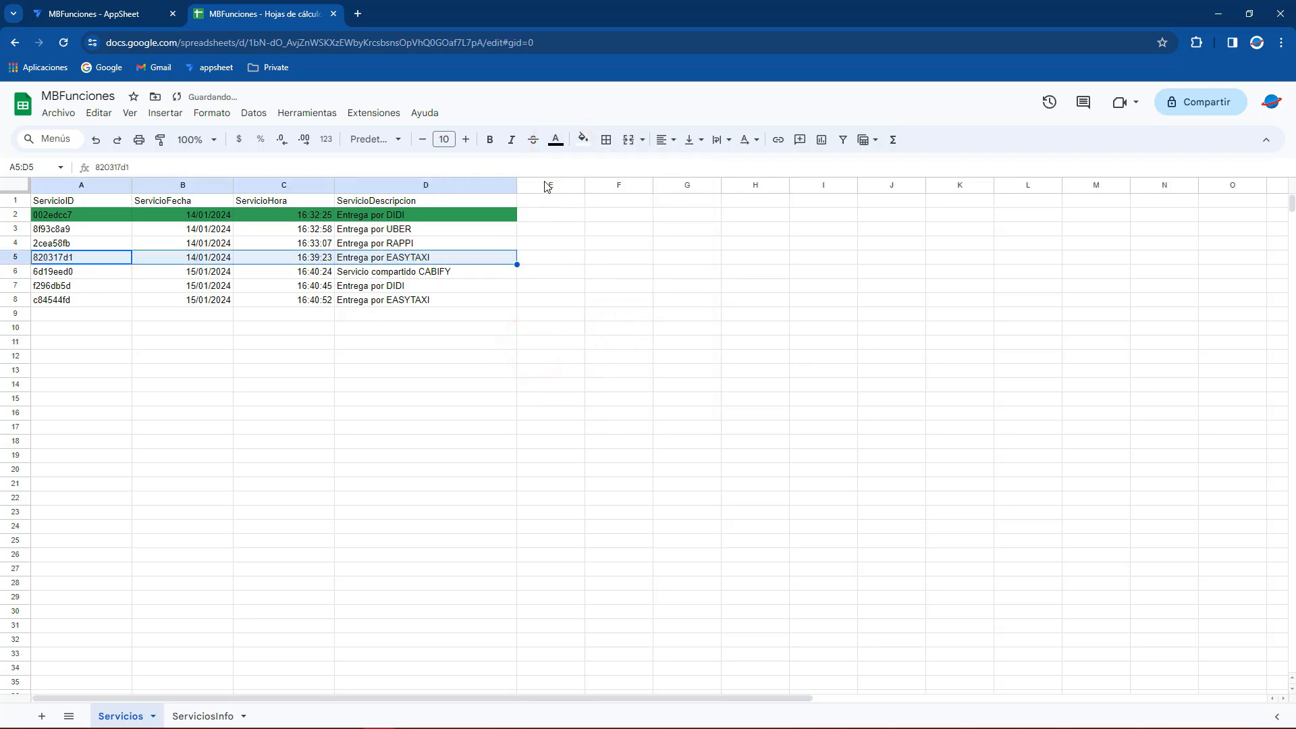
Step: Fill the last 14/01/2024 record's row (A5:D5) with the standard yellow color
left_click(583, 140)
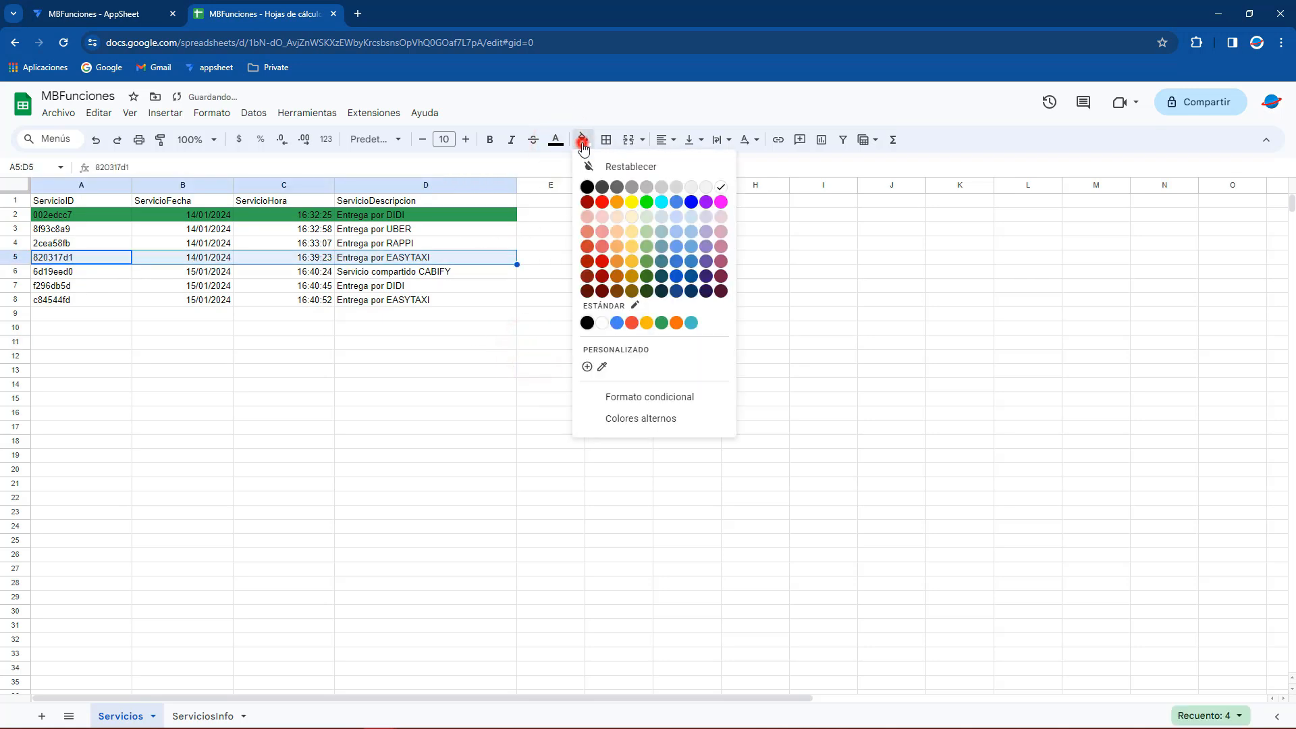
left_click(646, 322)
left_click(530, 345)
Step: Fill the first 15/01/2024 record's row (A6:D6) with the standard green color
left_click_drag(51, 273, 183, 272)
left_click_drag(299, 281, 438, 295)
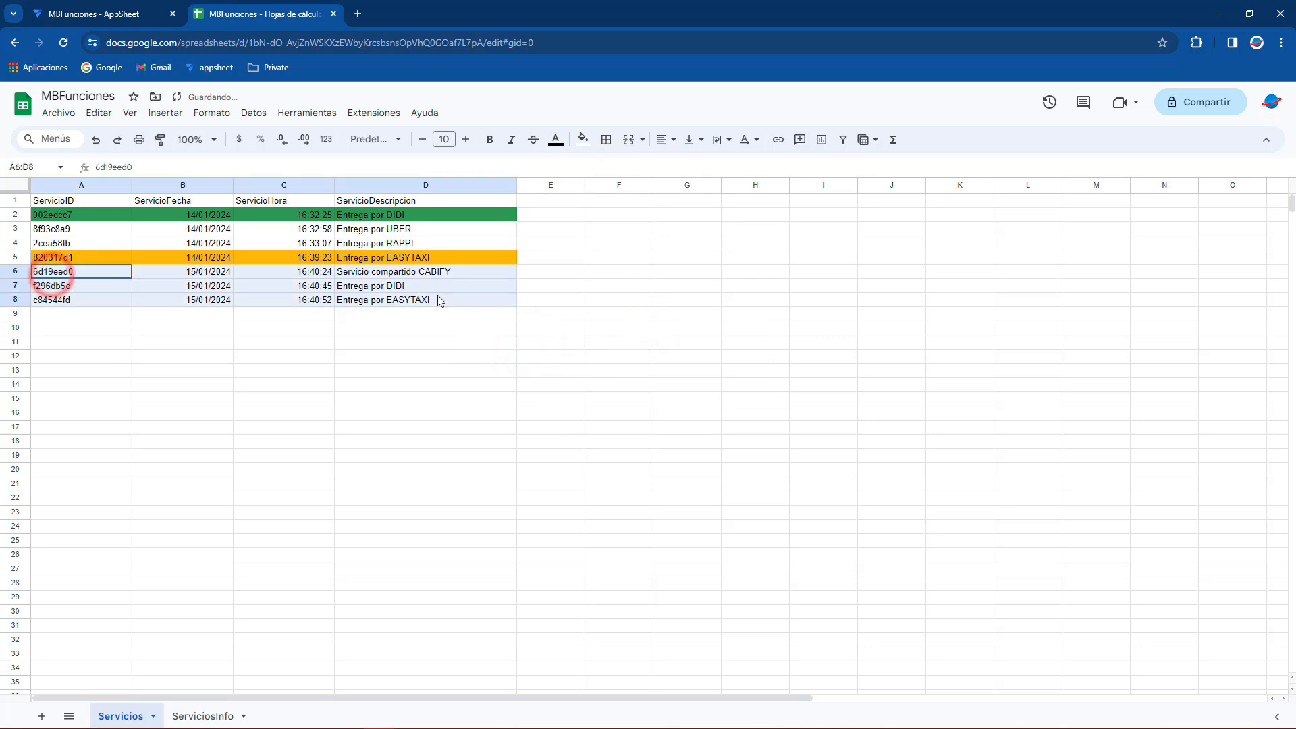
left_click(94, 253)
left_click_drag(67, 272, 378, 279)
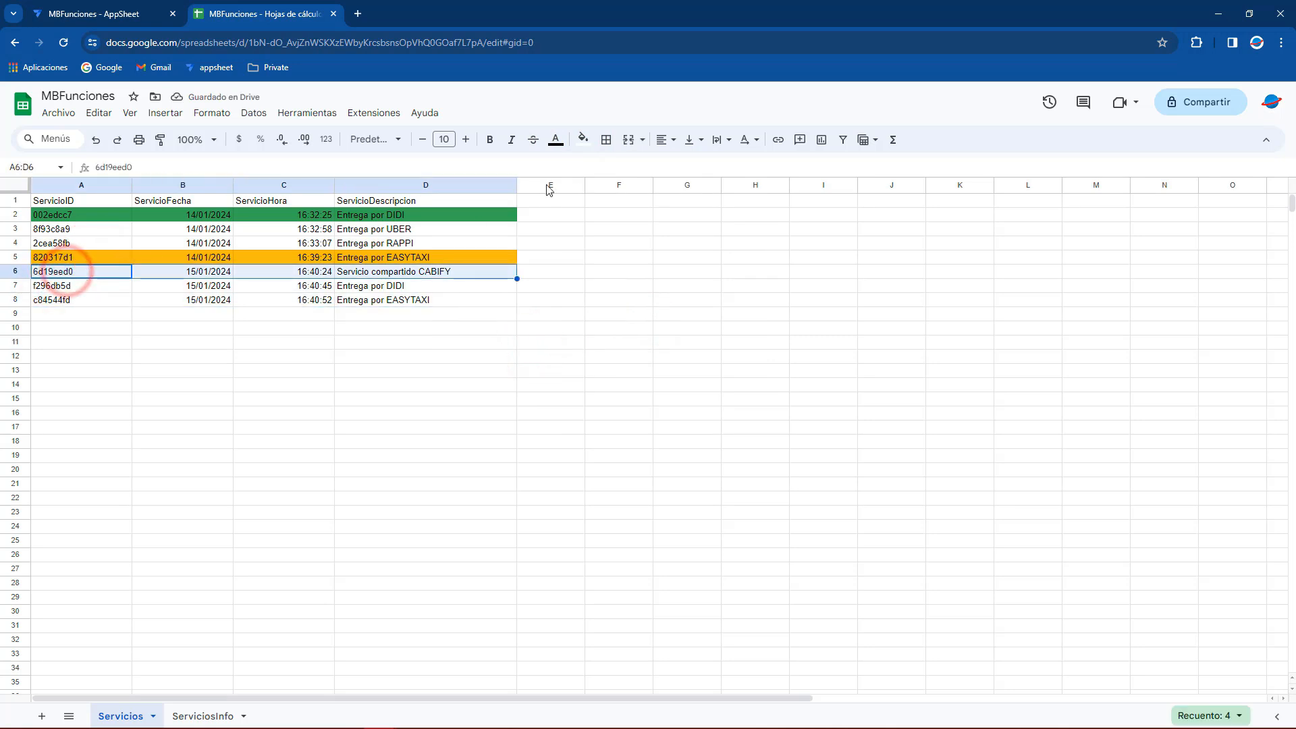
left_click(583, 140)
left_click(660, 323)
left_click(572, 326)
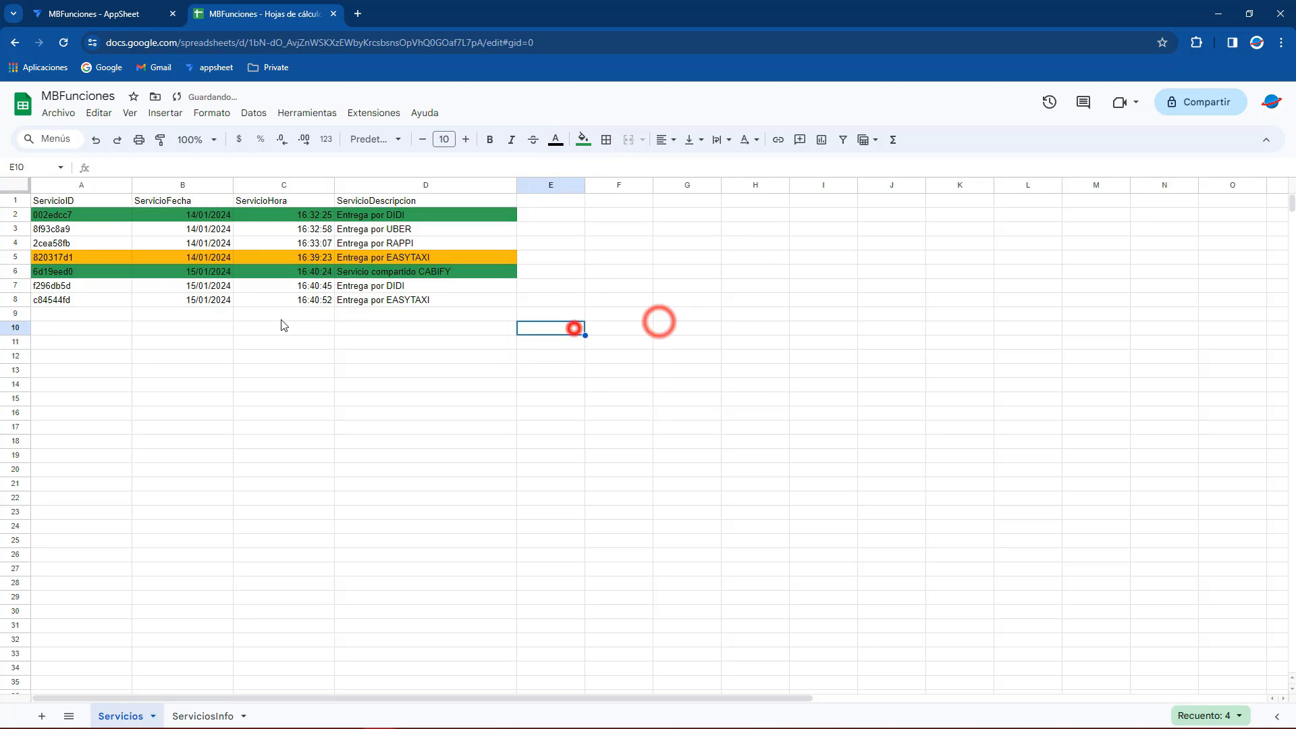
Step: Fill the last 15/01/2024 record's row (A8:D8) with the standard yellow color
left_click_drag(66, 301, 472, 300)
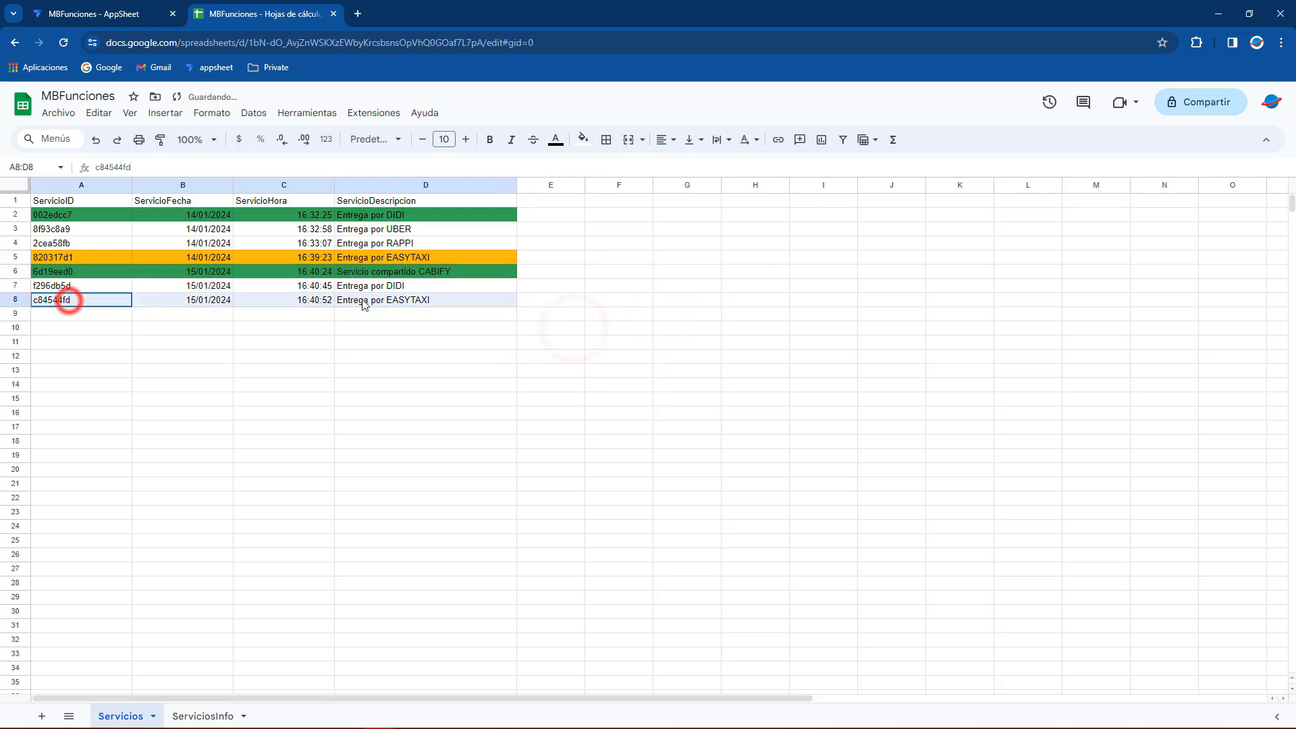
left_click(582, 139)
left_click(650, 324)
left_click(553, 362)
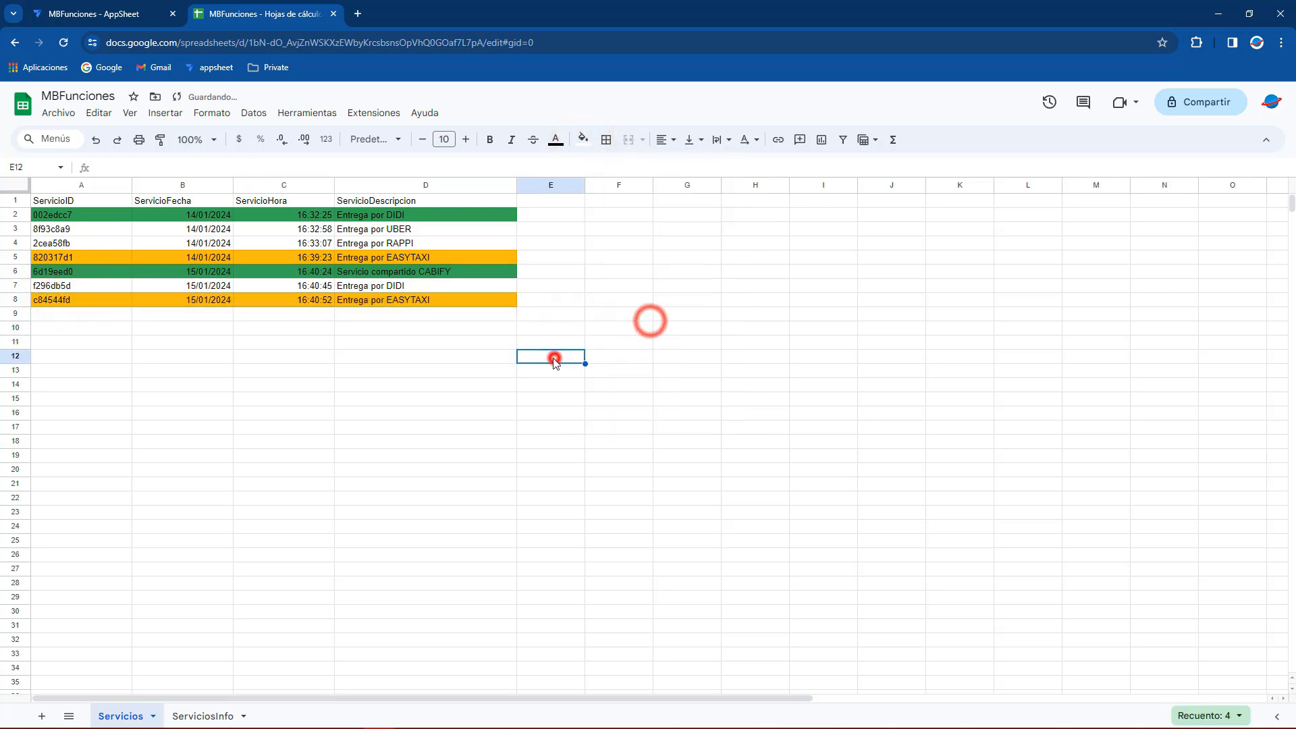
Step: In AppSheet, compare the Info view's first and last service IDs with the highlighted spreadsheet rows, and sync the app preview
left_click(94, 13)
left_click(1162, 626)
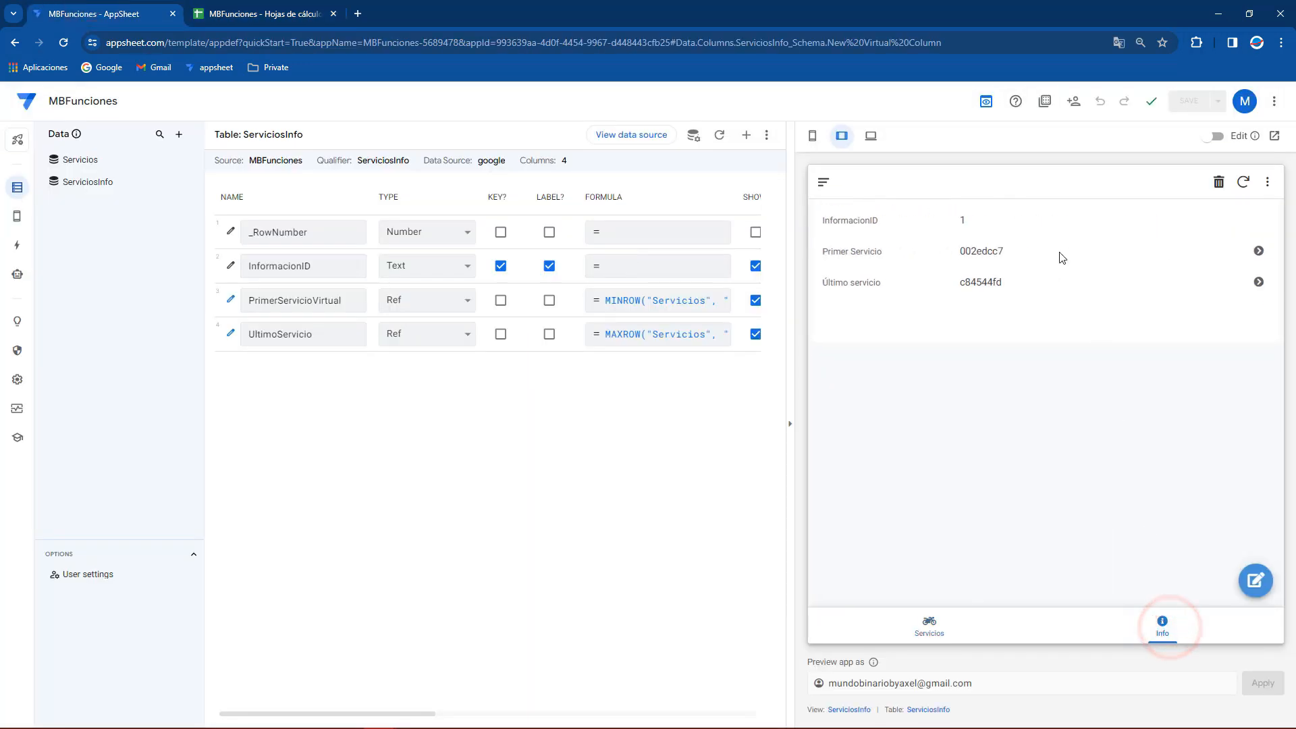
left_click(238, 9)
left_click_drag(80, 215, 464, 219)
left_click(95, 13)
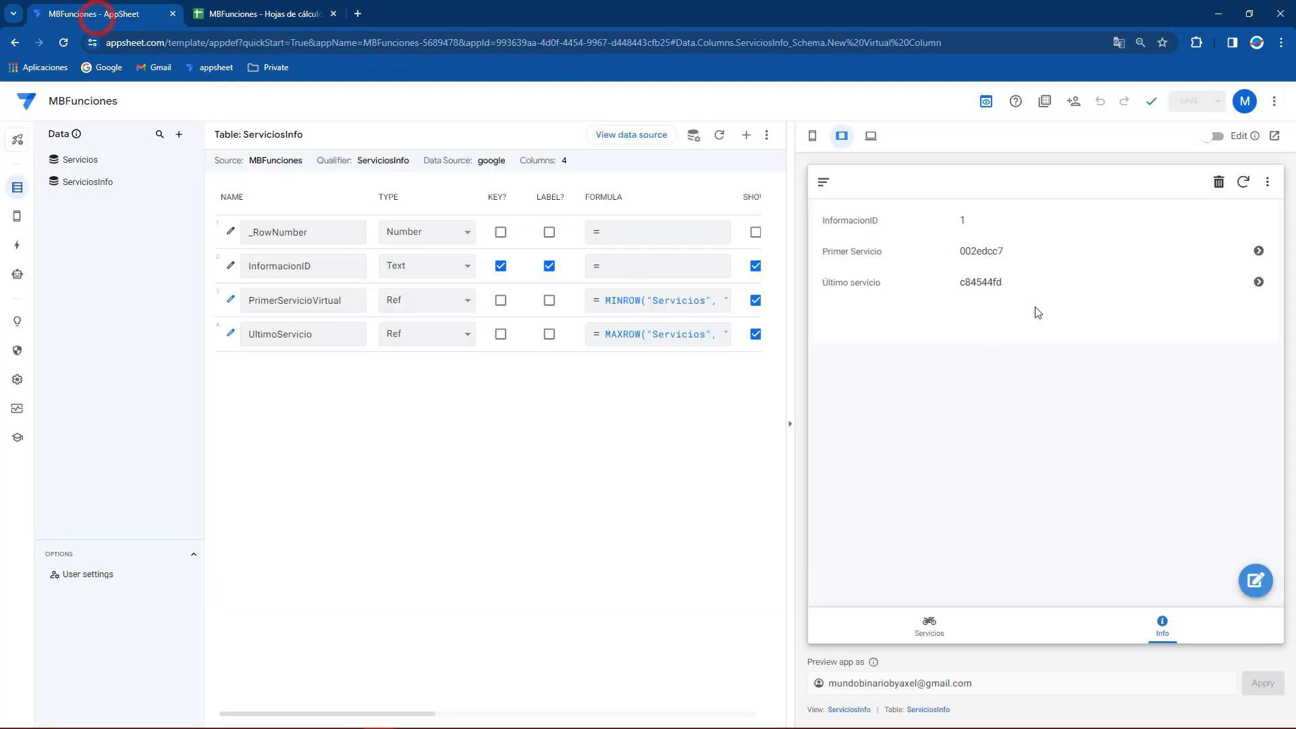
left_click(338, 5)
left_click_drag(78, 299, 473, 299)
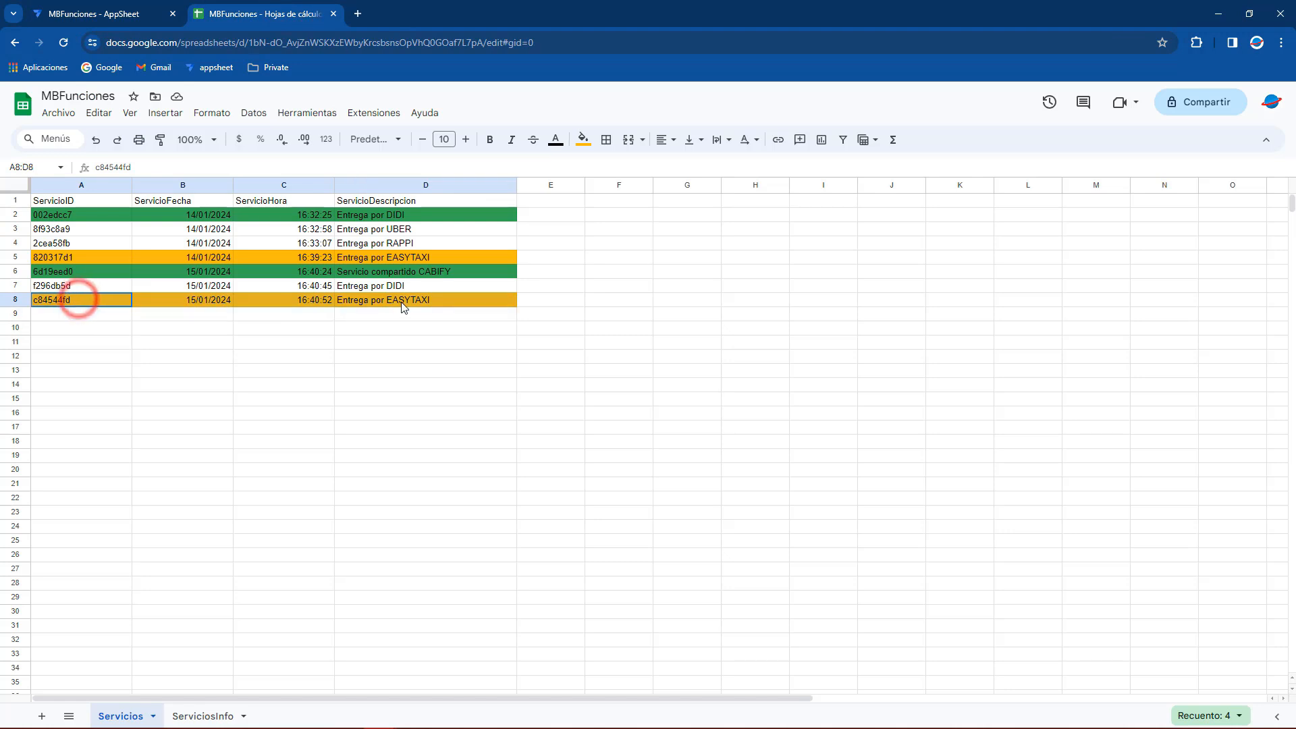
left_click(160, 15)
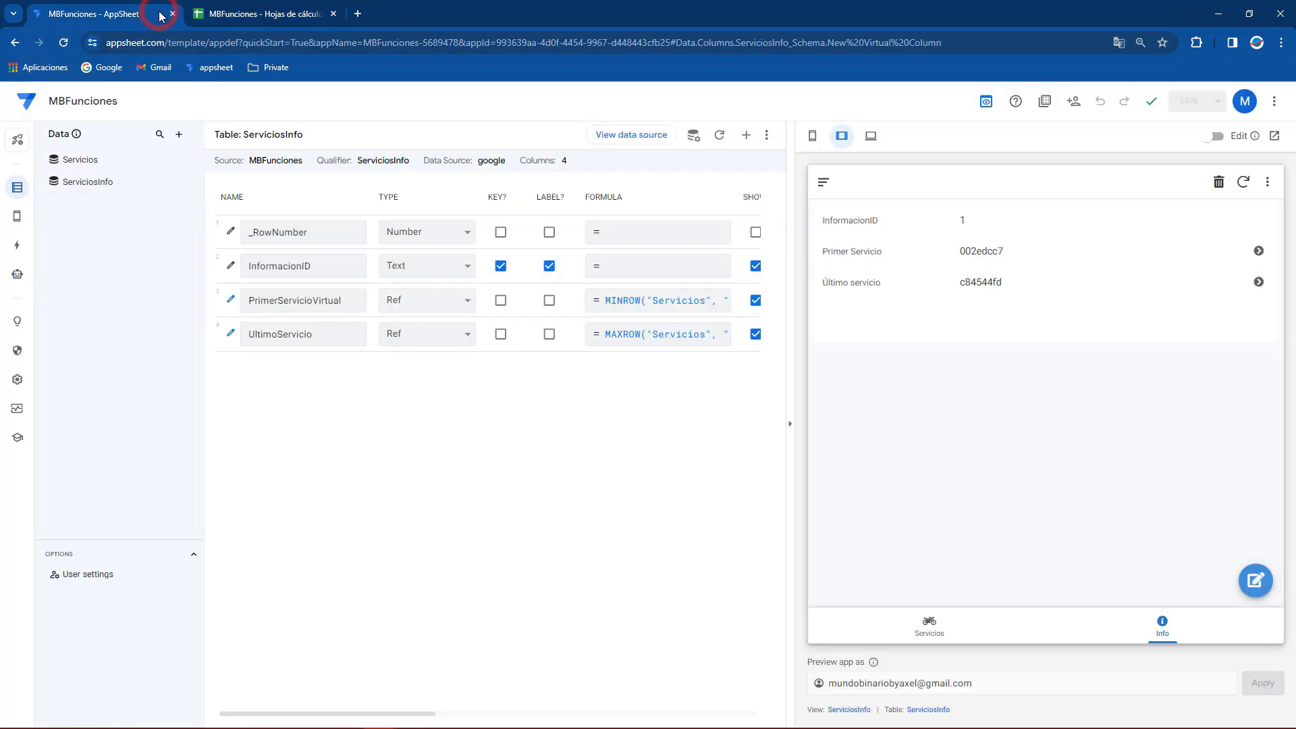
left_click(1243, 182)
Step: Add the condition [ServicioFecha] = TODAY() as the third argument of PrimerServicioVirtual's MINROW formula, copy the condition and save the formula
left_click(668, 299)
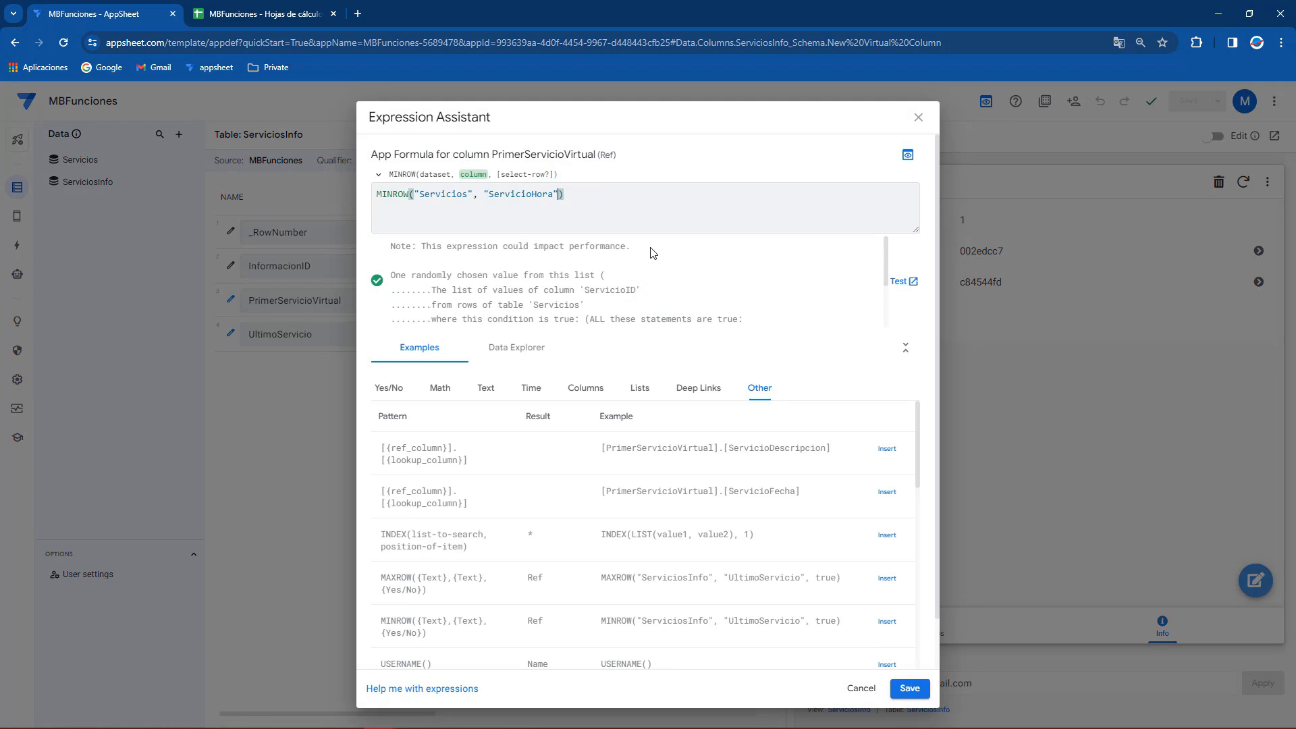
type(",")
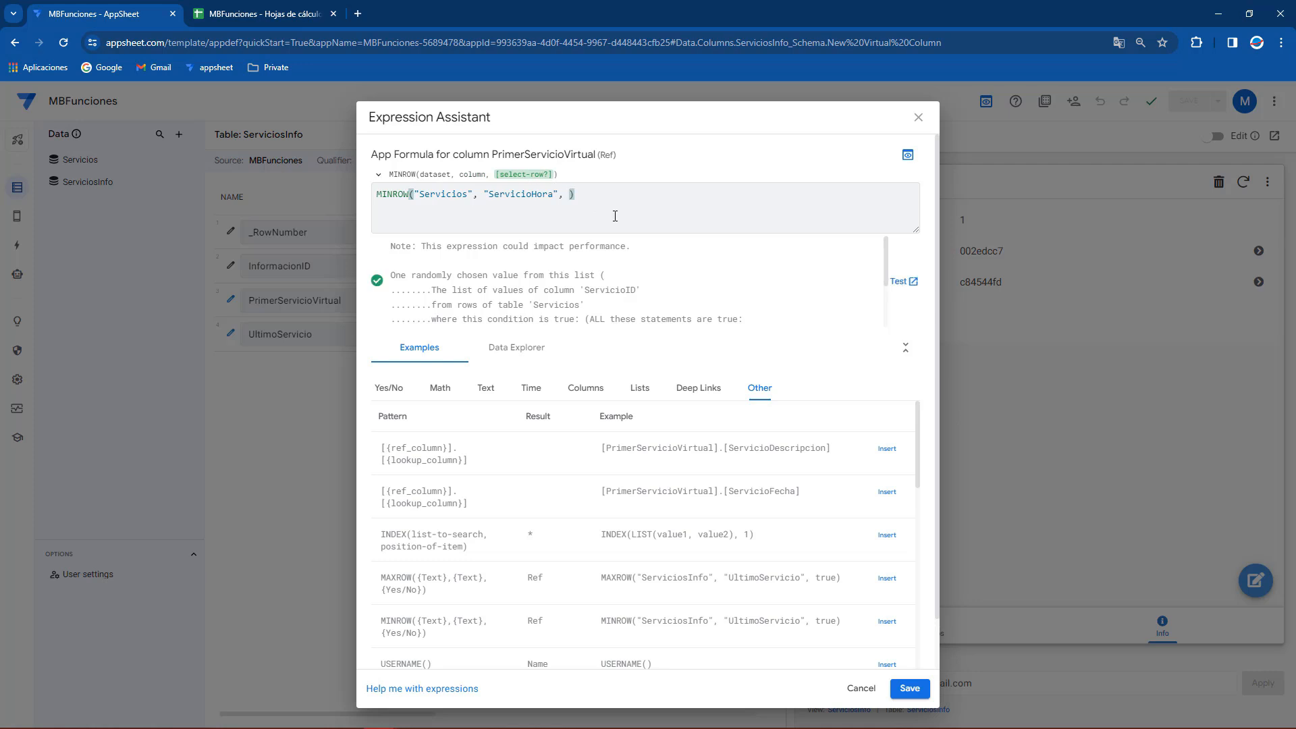
type("[Sere")
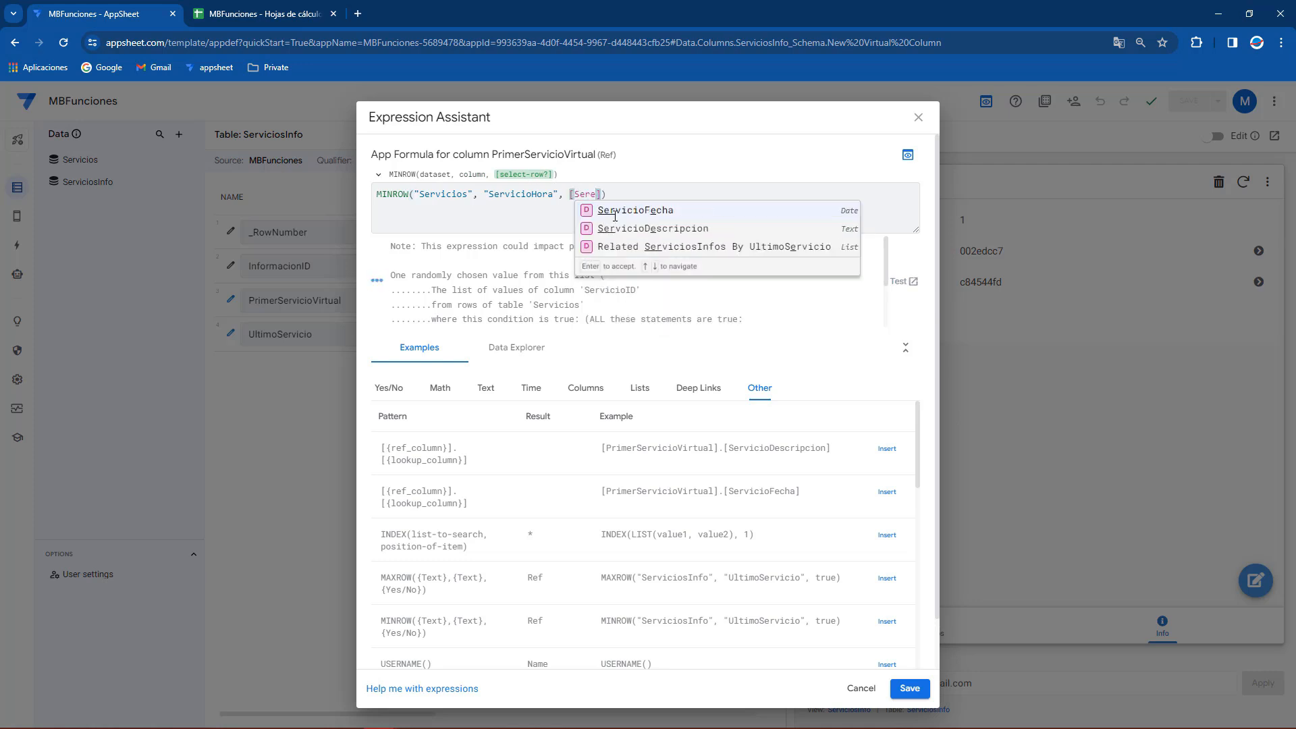
key("BackSpace")
type("ci")
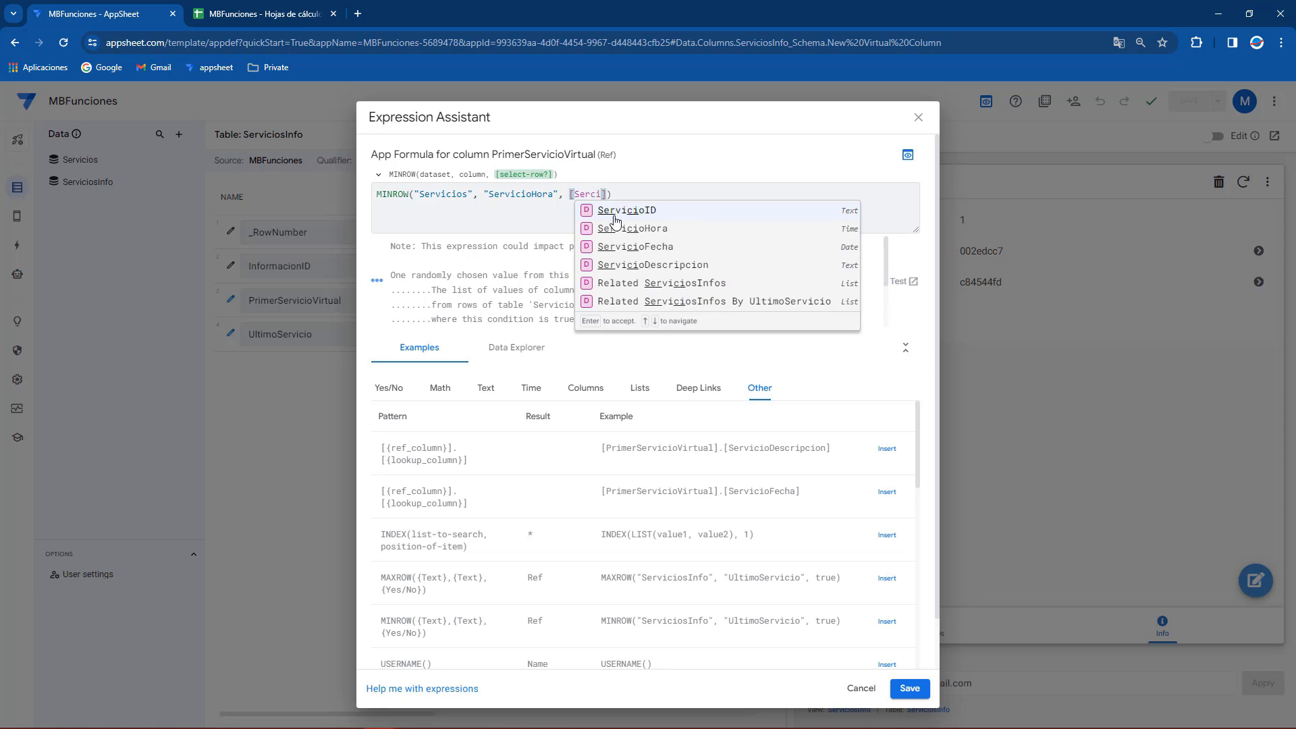
left_click(638, 247)
type("= TOD")
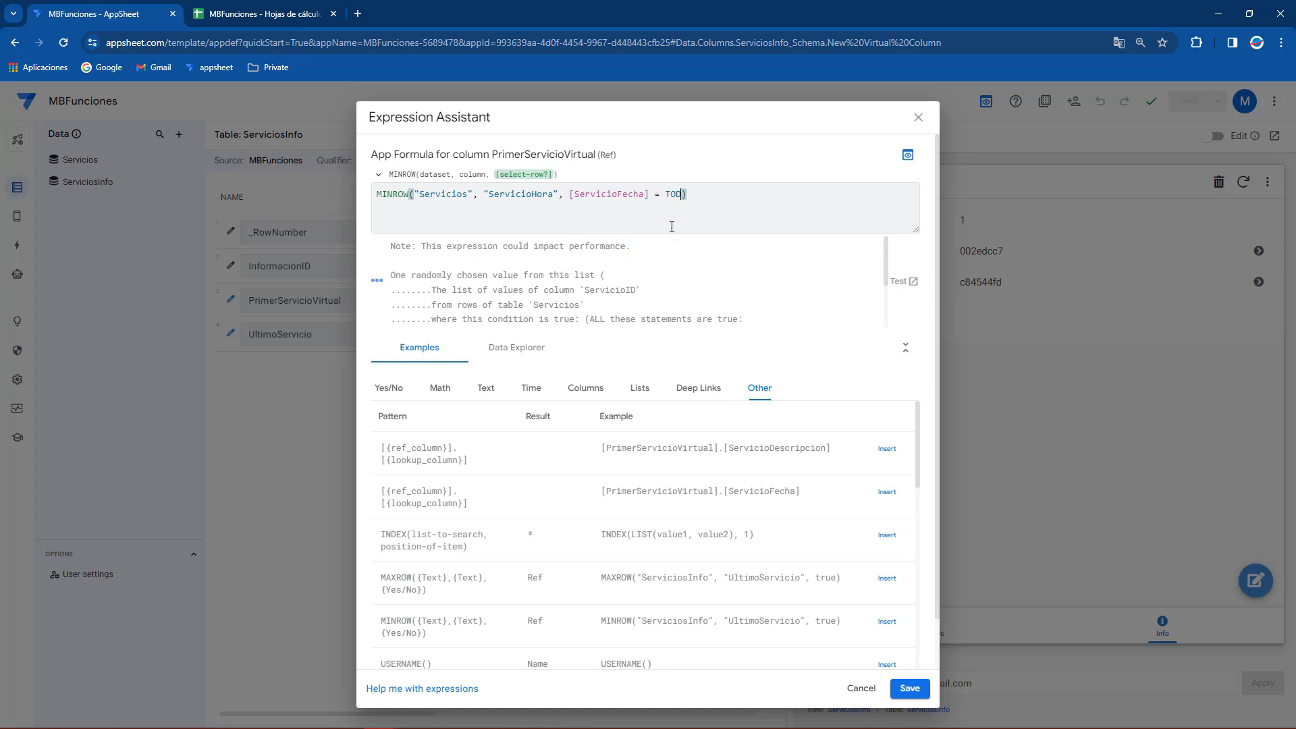
type("AY()")
mouse_move(571, 194)
left_mouse_down()
mouse_move(702, 196)
mouse_move(564, 195)
left_mouse_up()
key("ctrl+c")
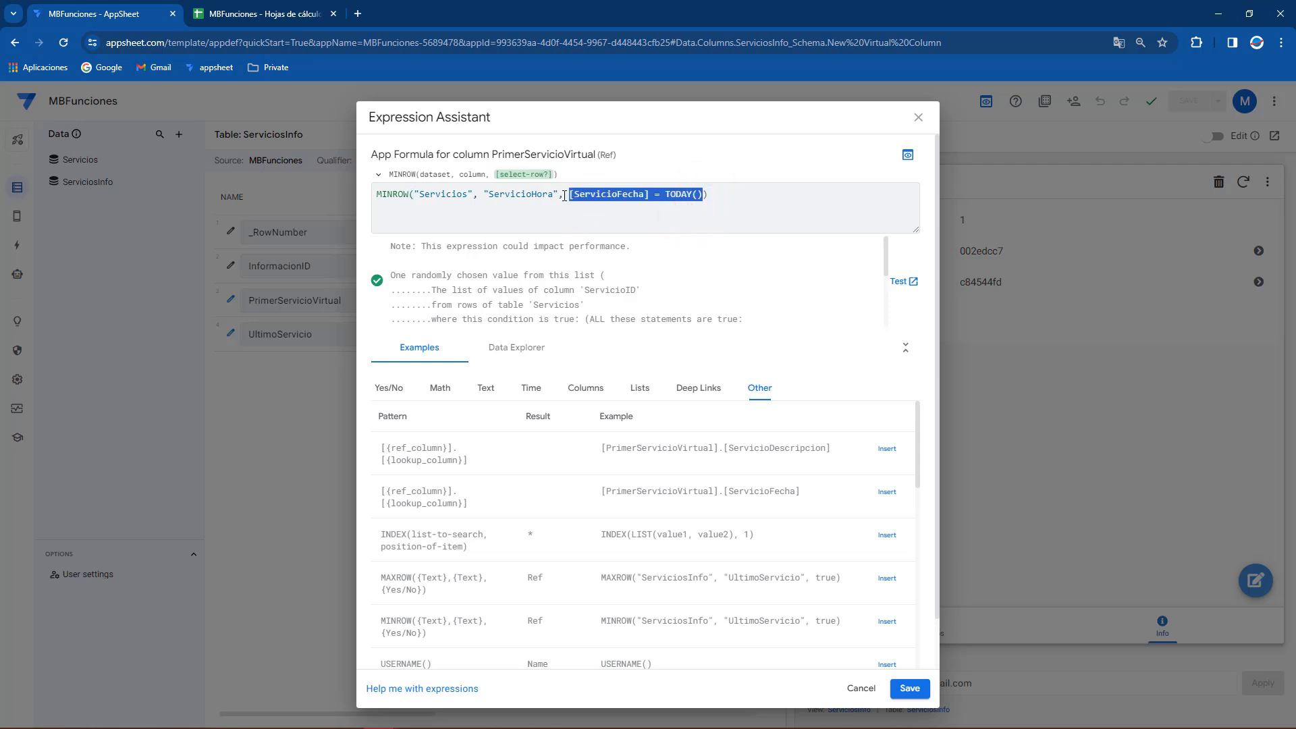
left_click(909, 688)
Step: Add the copied condition [ServicioFecha] = TODAY() to UltimoServicio's MAXROW formula and save the app
left_click(665, 334)
left_click(560, 194)
type(", \"ServicioHora\",)")
key("ctrl+v")
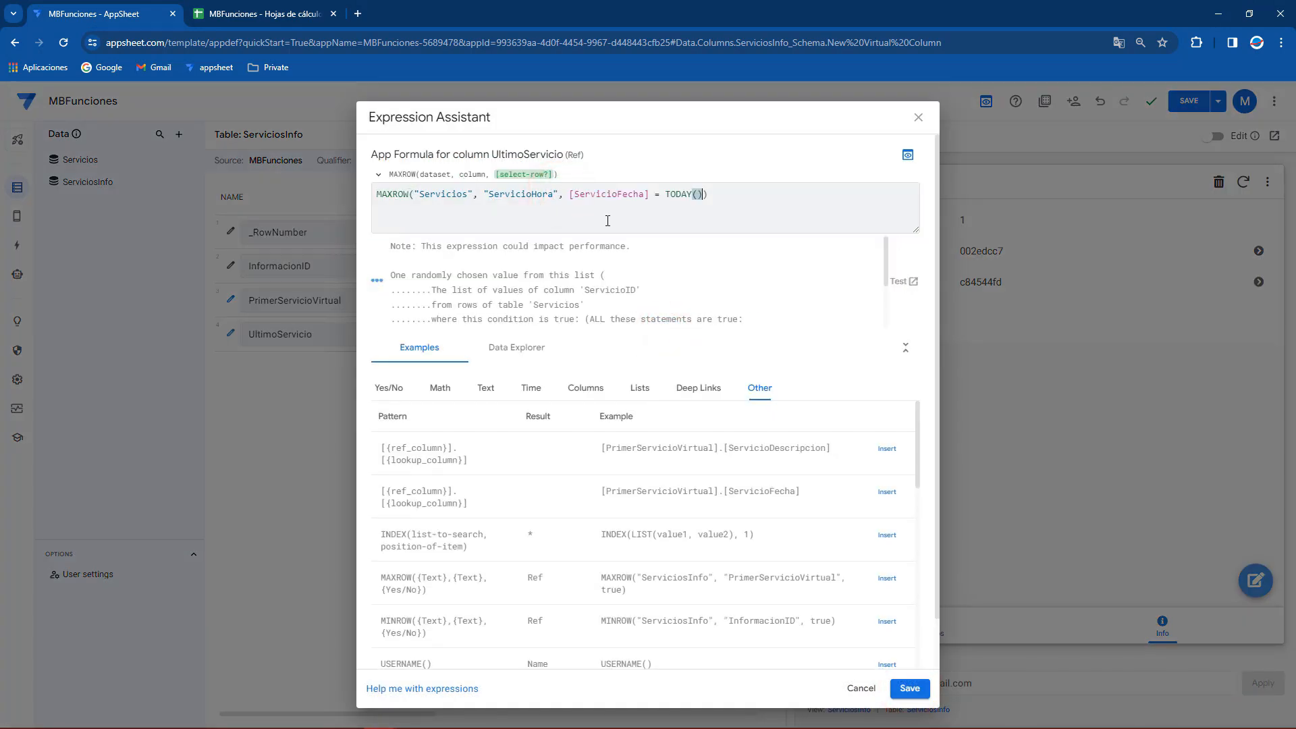
left_click(909, 688)
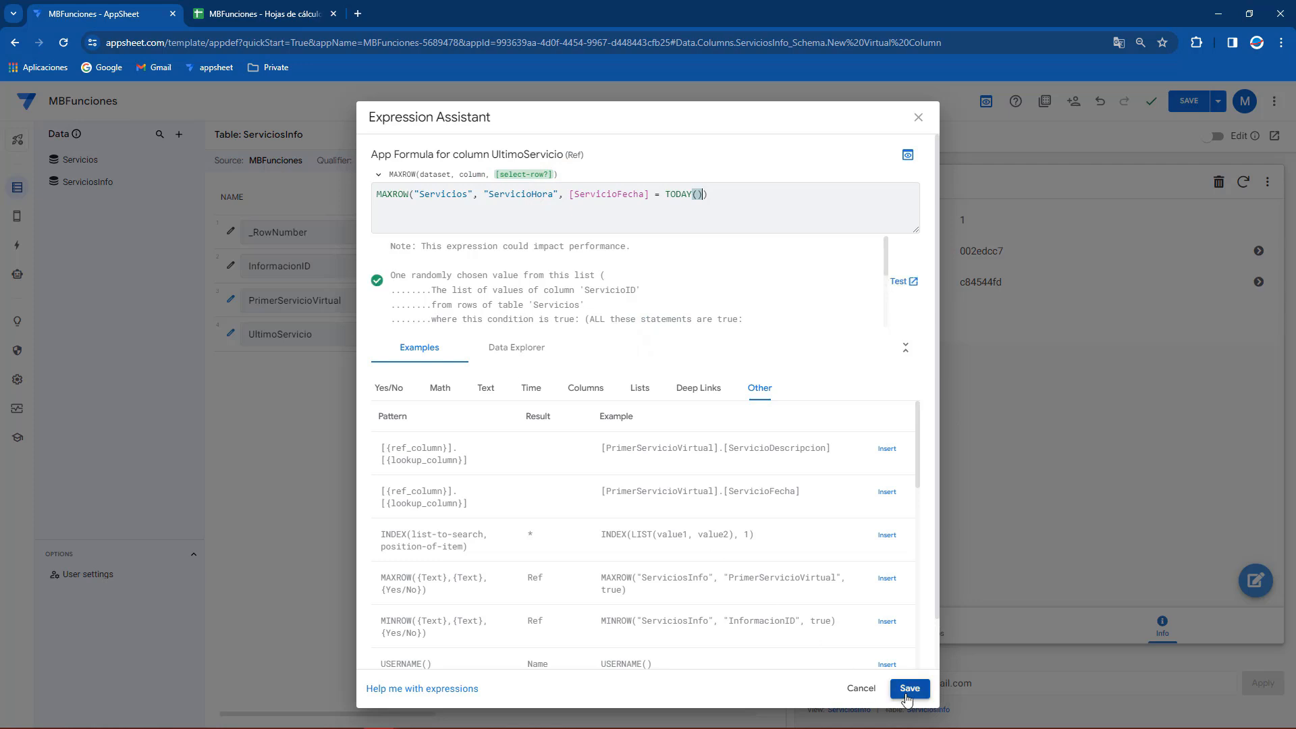
left_click(1170, 106)
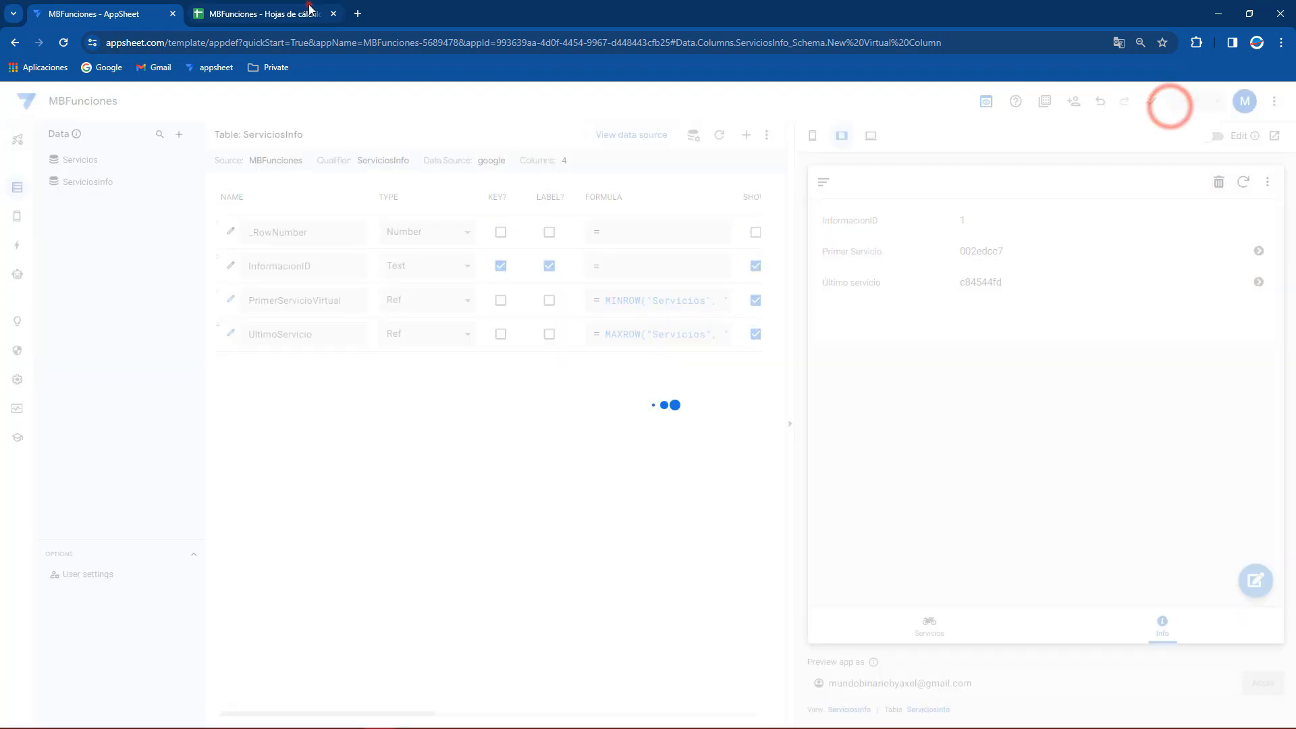
Step: Compare the 15/01/2024 records in the Servicios spreadsheet with the first and last service IDs in the AppSheet Info view
left_click(263, 13)
left_click(267, 301)
left_click_drag(61, 270, 430, 307)
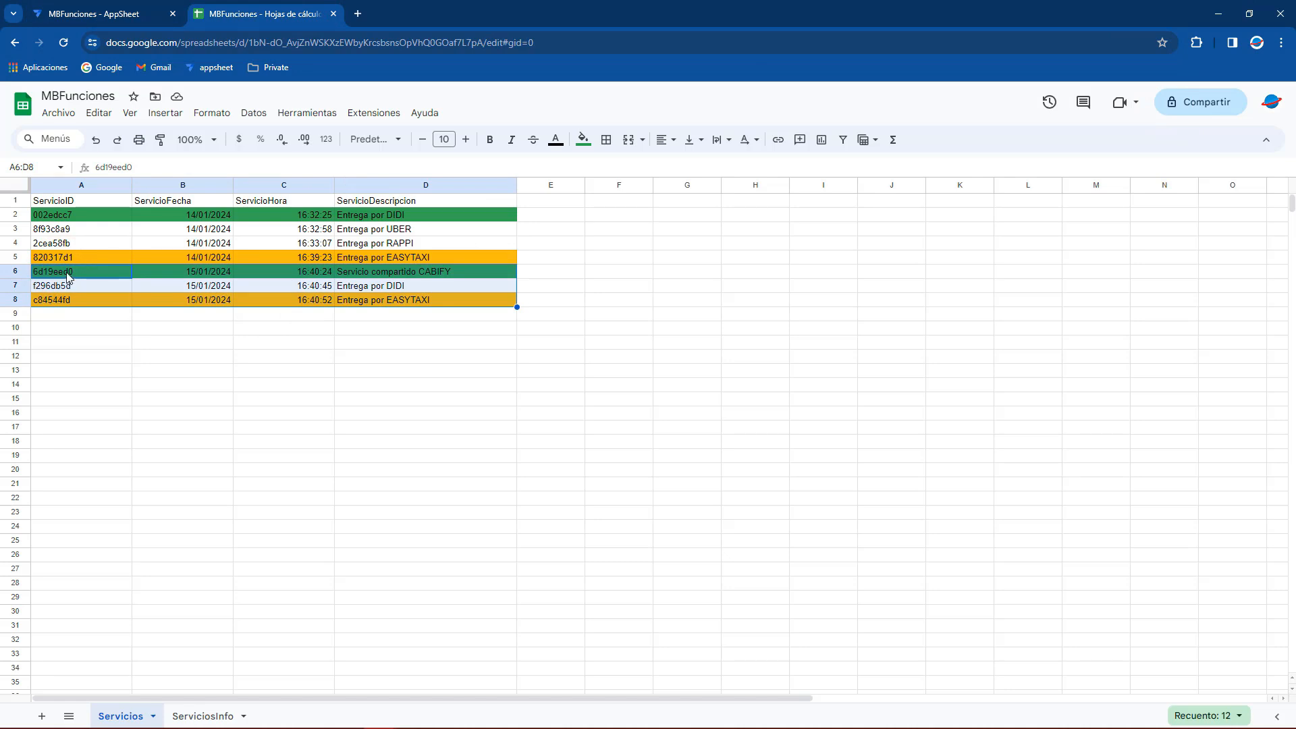
left_click(101, 14)
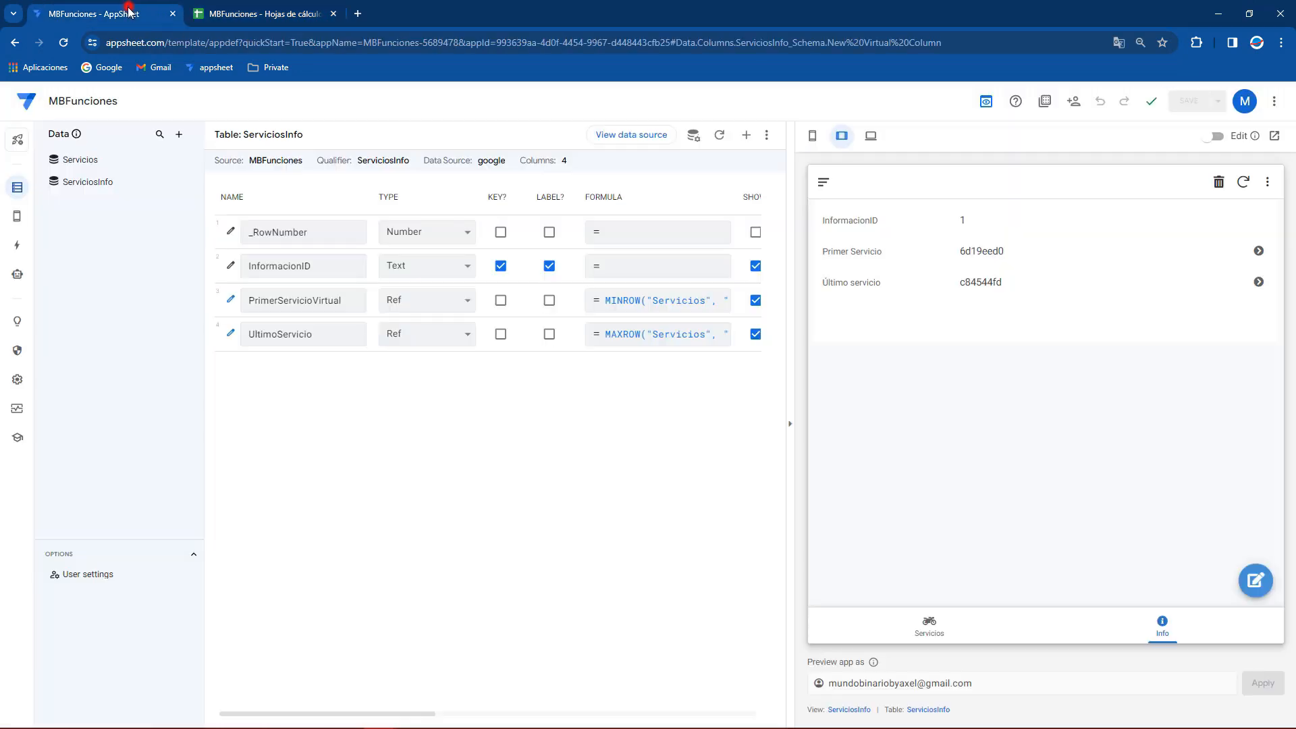
double_click(1002, 255)
left_click_drag(1002, 251, 1003, 286)
left_click(270, 13)
left_click(206, 276)
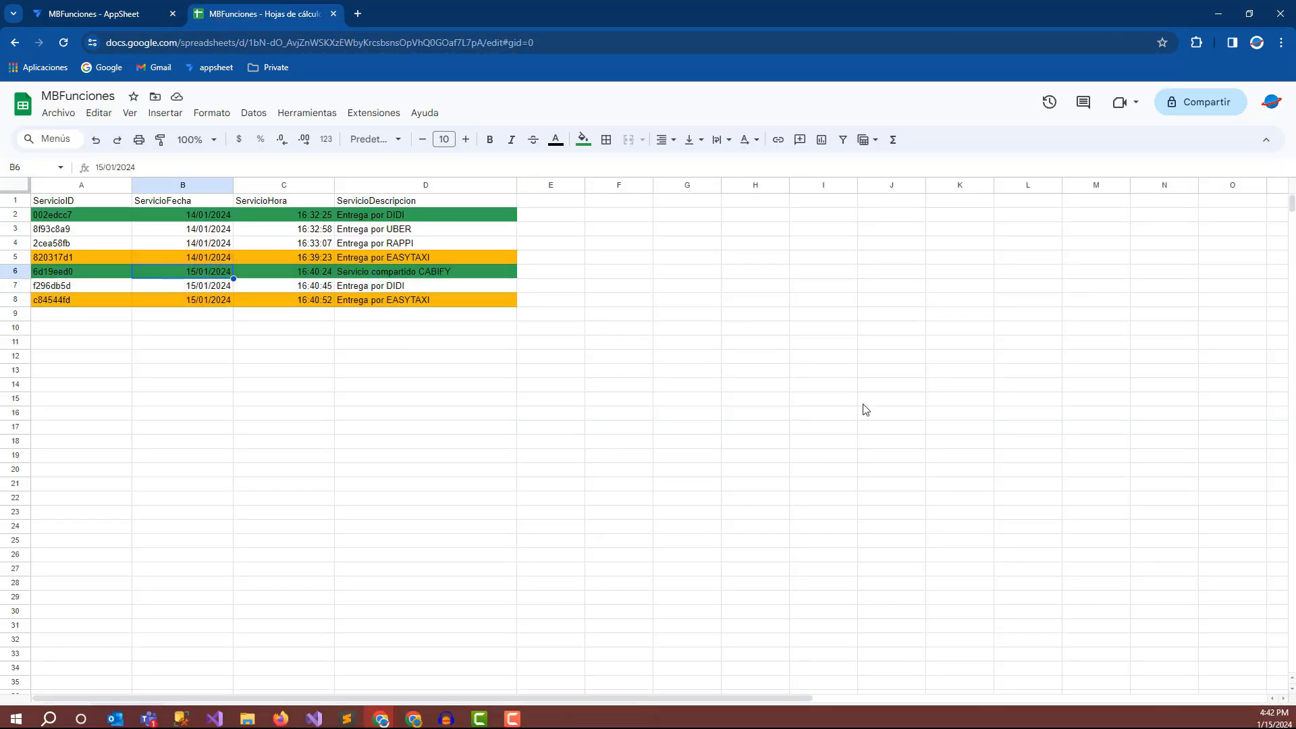
left_click(864, 408)
left_click(222, 276)
left_click(125, 10)
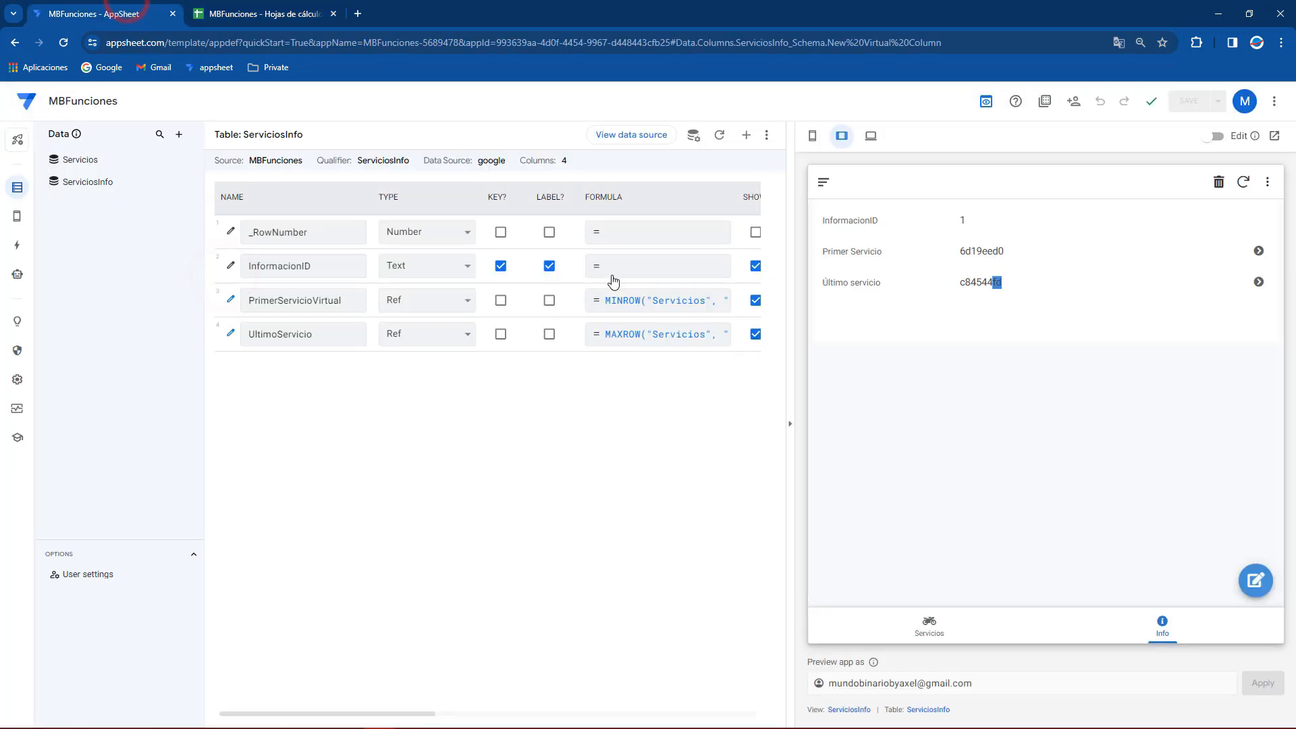
Step: Change the date condition in PrimerServicioVirtual's MINROW formula to [ServicioFecha] = TODAY()-1 and save the formula
left_click(641, 301)
left_click(702, 195)
type("-1")
left_click(904, 689)
Step: Change the date condition in UltimoServicio's MAXROW formula to [ServicioFecha] = TODAY()-1 and save the app
left_click(702, 342)
left_click(704, 196)
type("-1")
left_click(909, 687)
left_click(1191, 100)
Step: Check the IDs of the first and last 14/01/2024 records in the spreadsheet against the AppSheet Info view
left_click(268, 8)
left_click(75, 214)
left_click(77, 257)
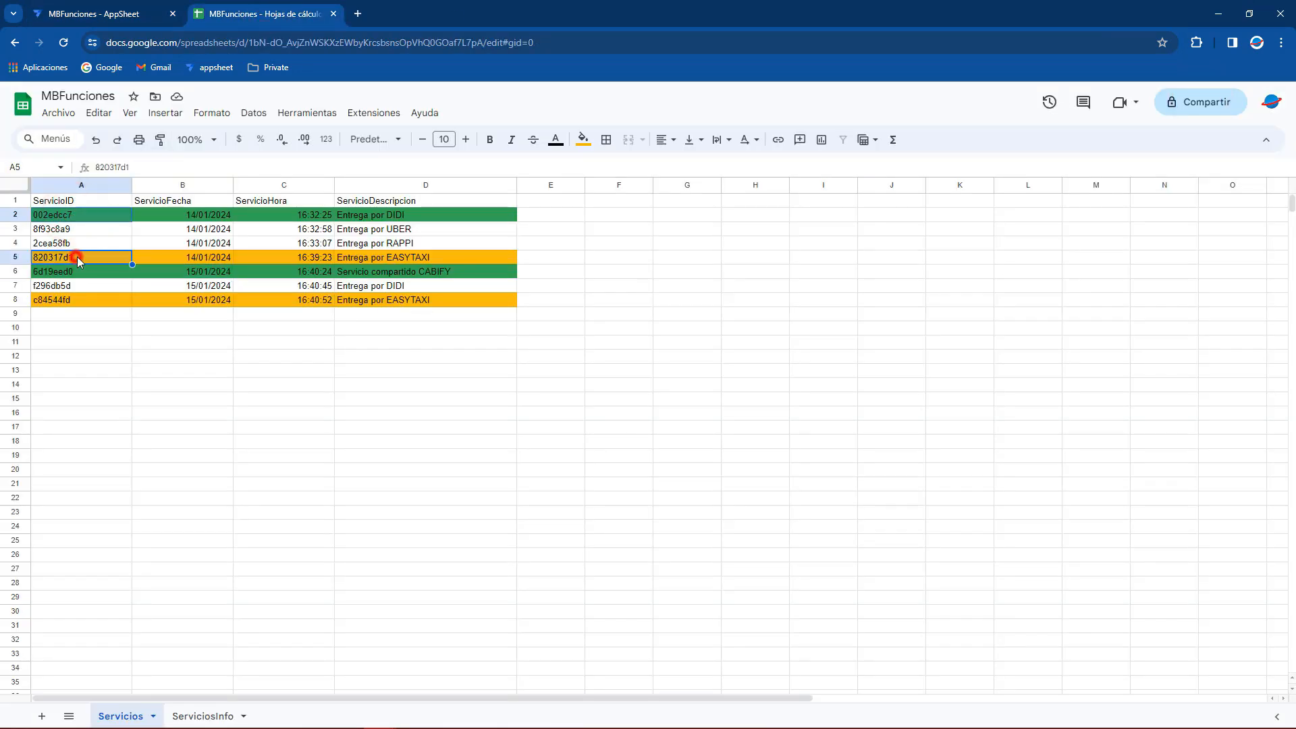
left_click(129, 14)
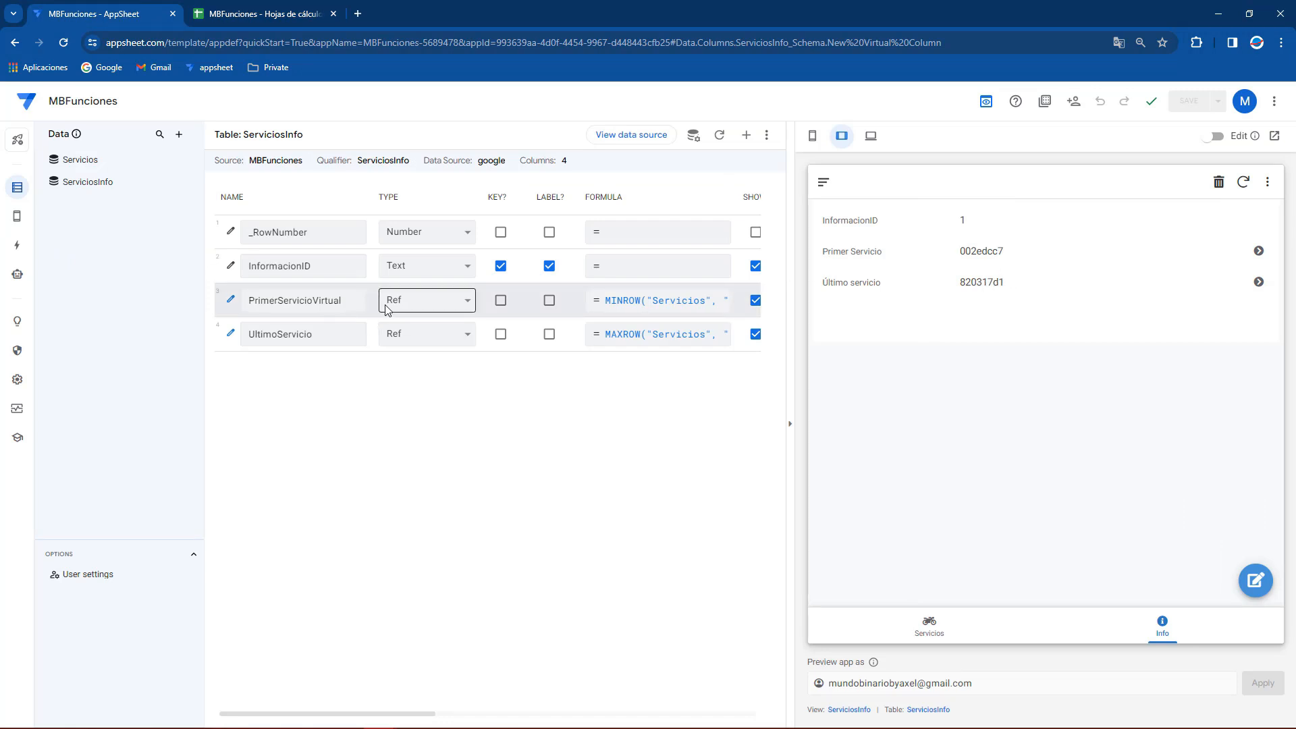
Step: Review the dataset, column and date-condition arguments of the MINROW formula in PrimerServicioVirtual
left_click(658, 304)
double_click(388, 195)
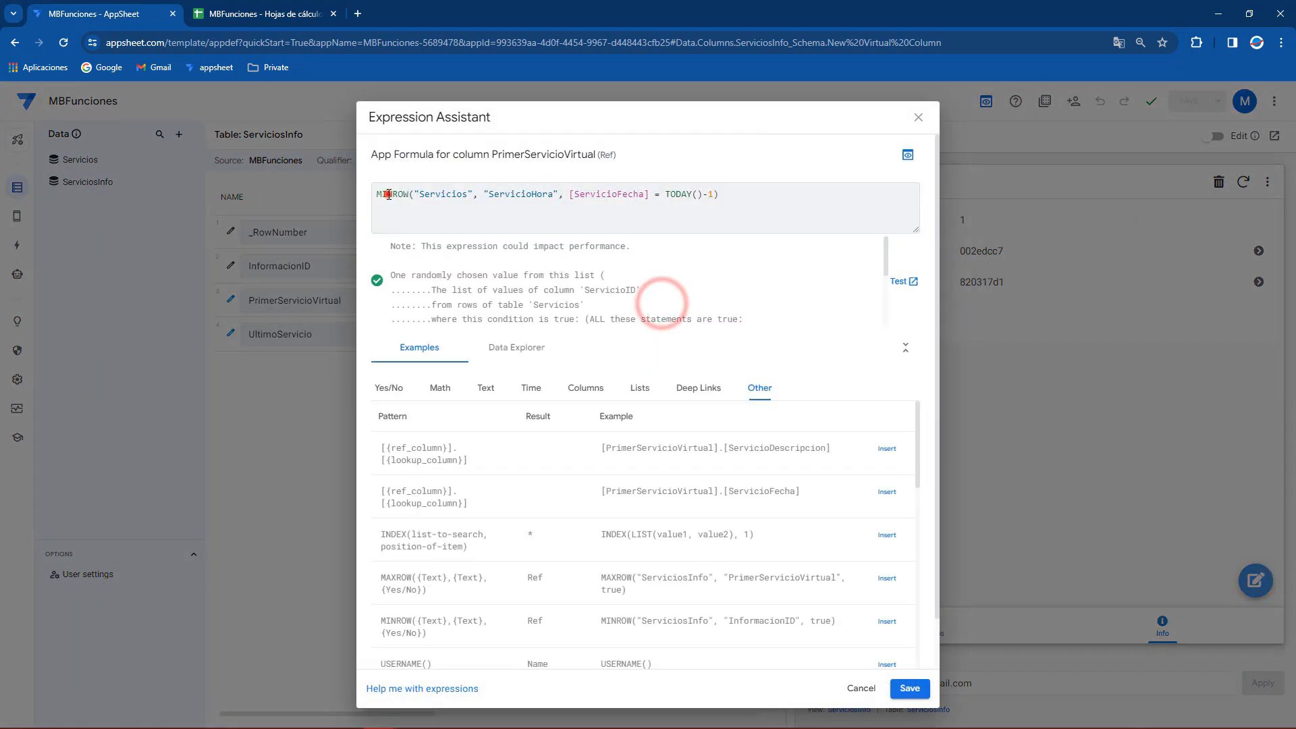
left_click_drag(585, 195, 640, 195)
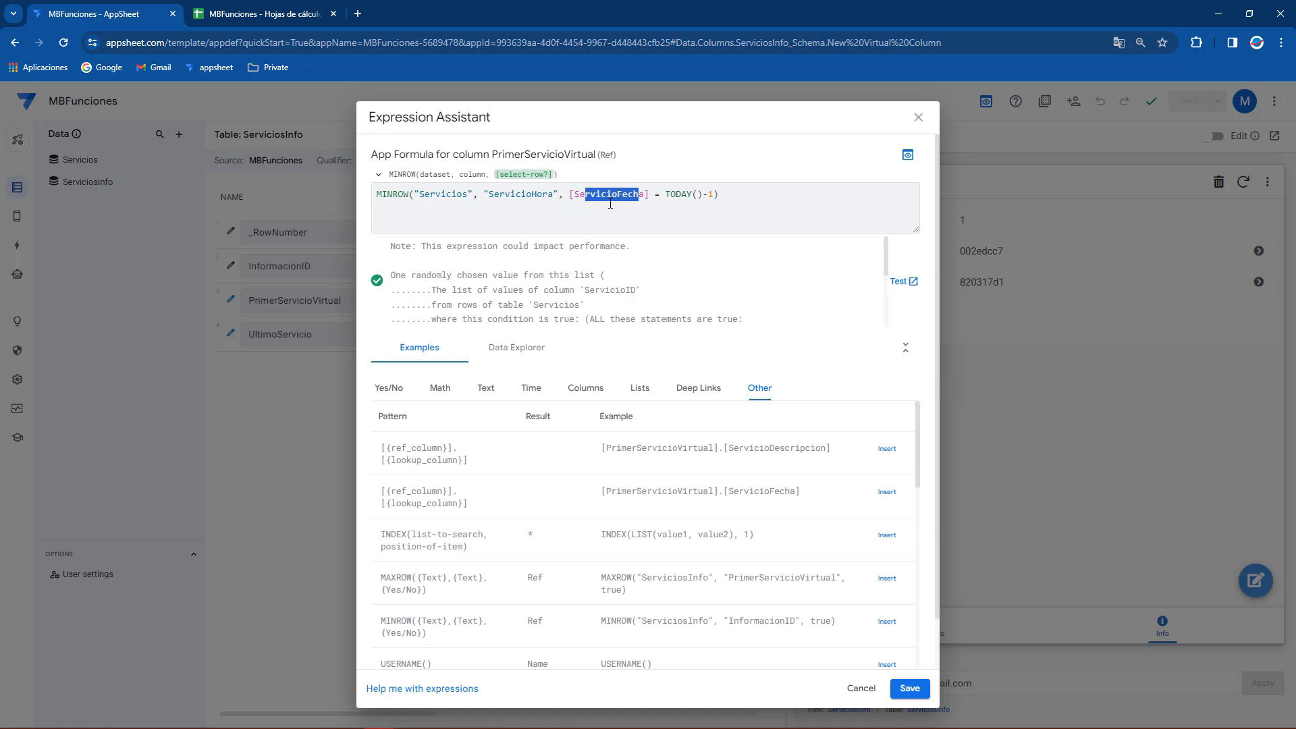
double_click(448, 195)
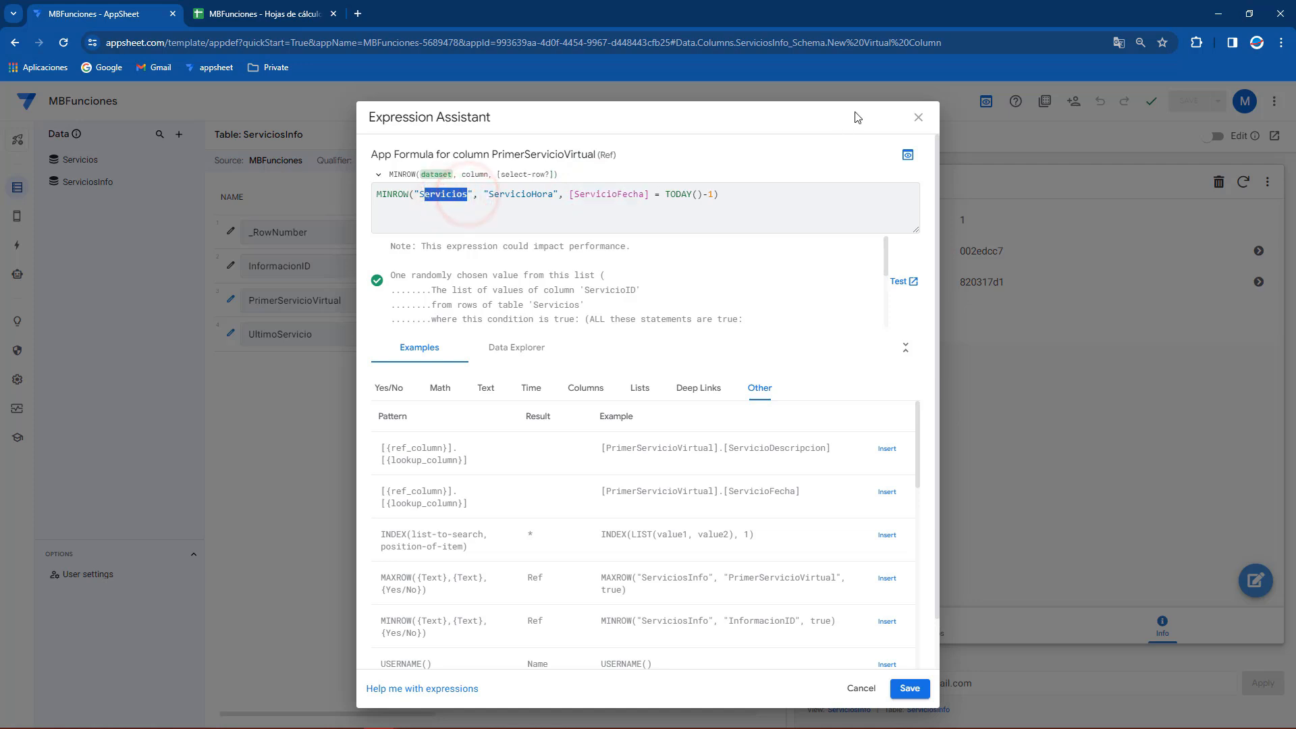
left_click(910, 119)
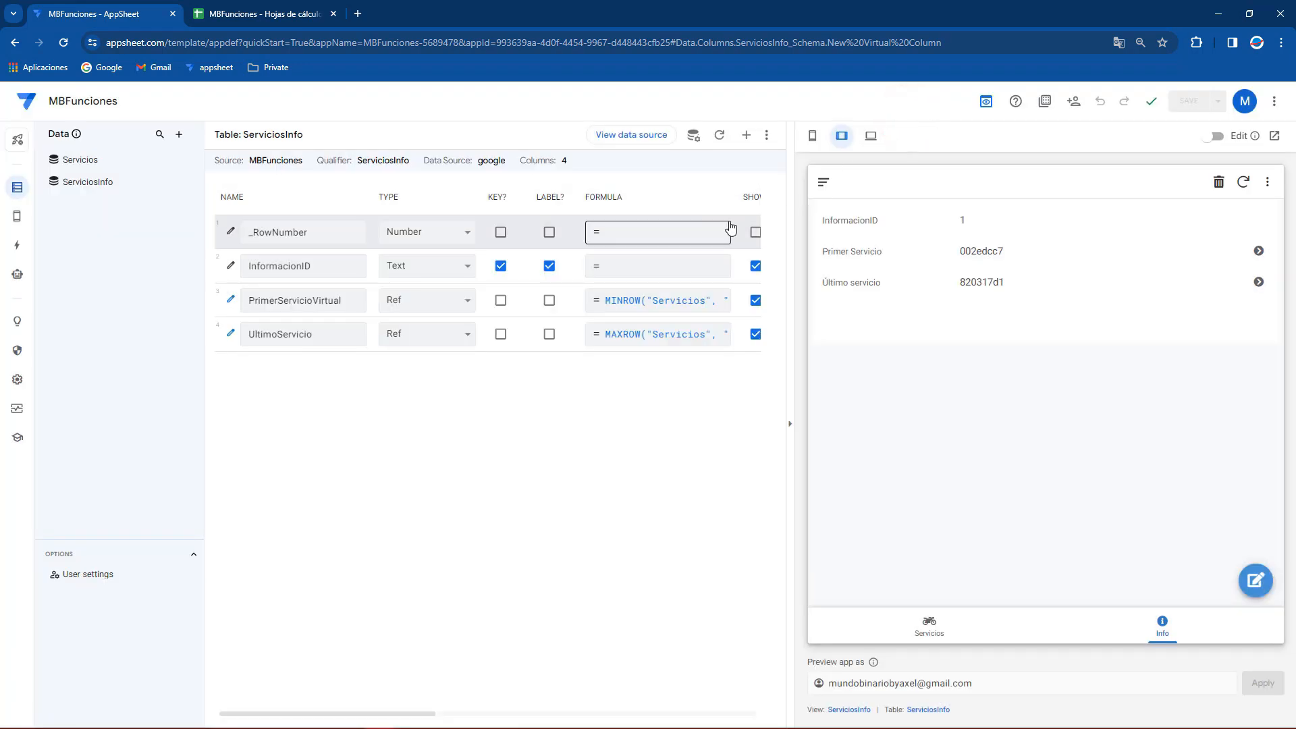
left_click(641, 305)
left_click_drag(743, 194, 360, 197)
left_click(742, 196)
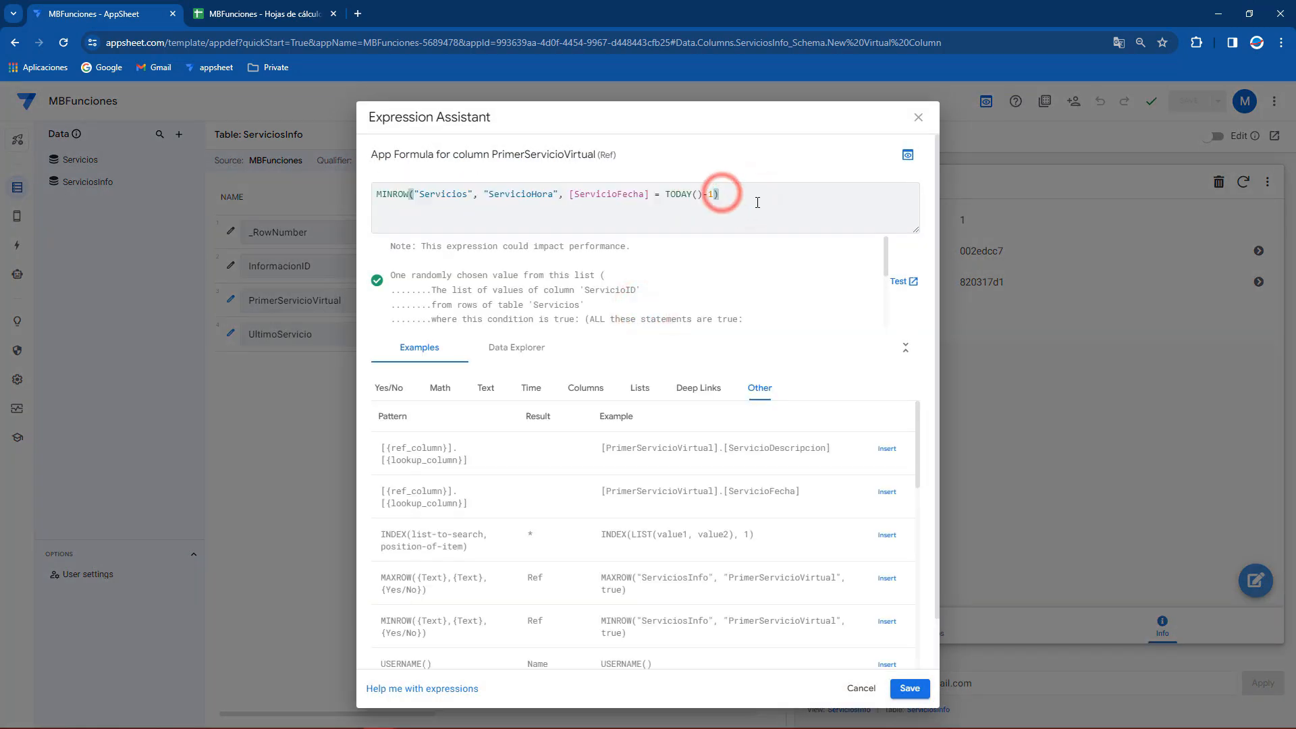